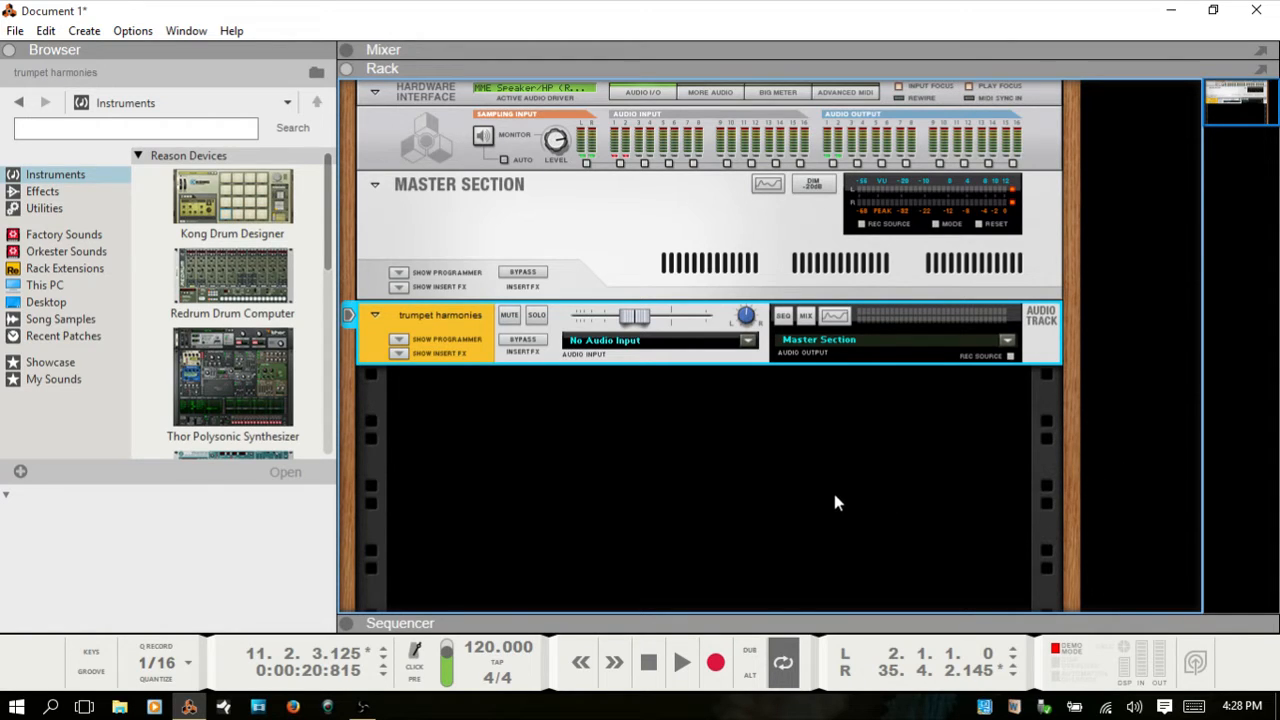
- Move the song position in the sequencer to the start of bar 1 and return to the rack
{"action": "key", "text": "F7"}
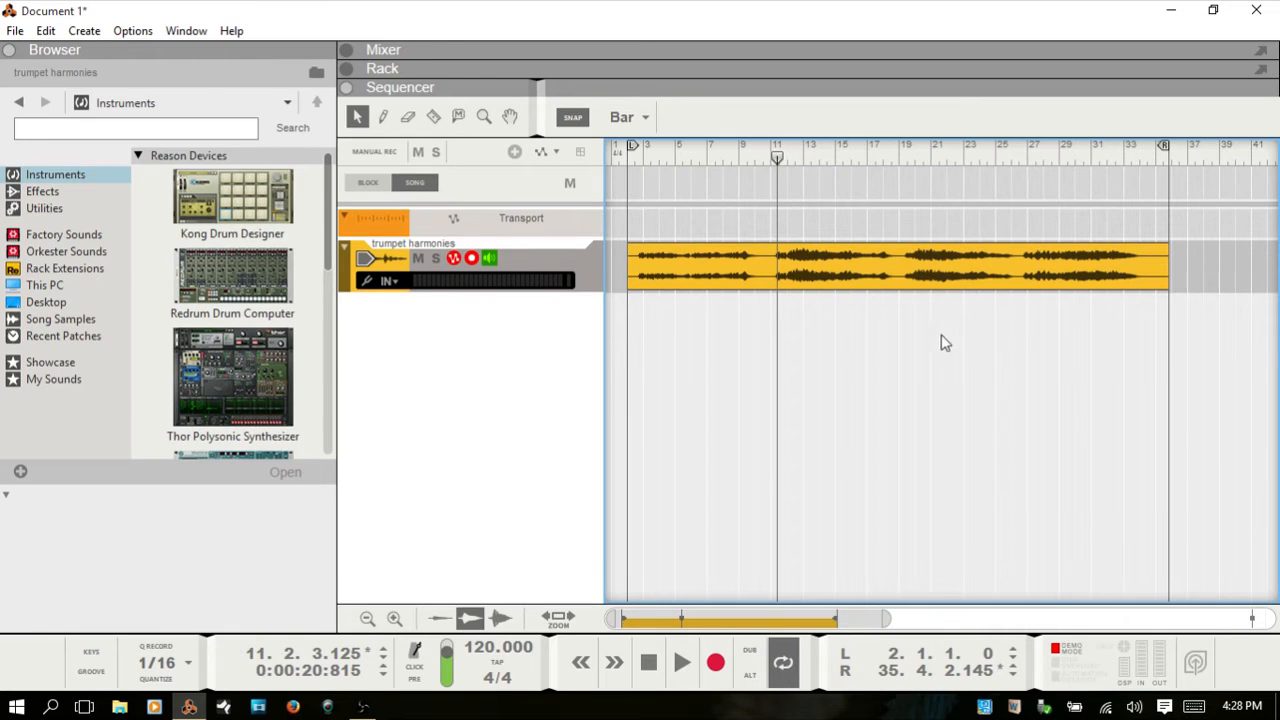
{"action": "left_click", "coordinate": [618, 155]}
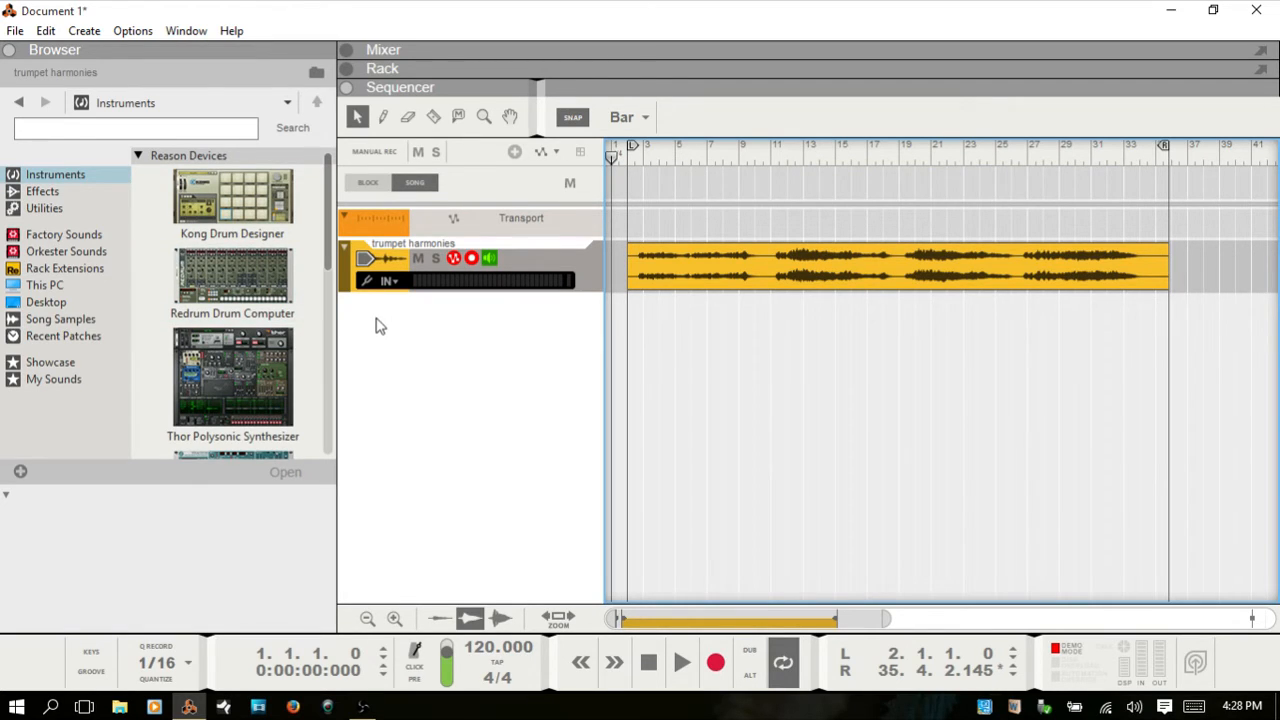
{"action": "key", "text": "F6"}
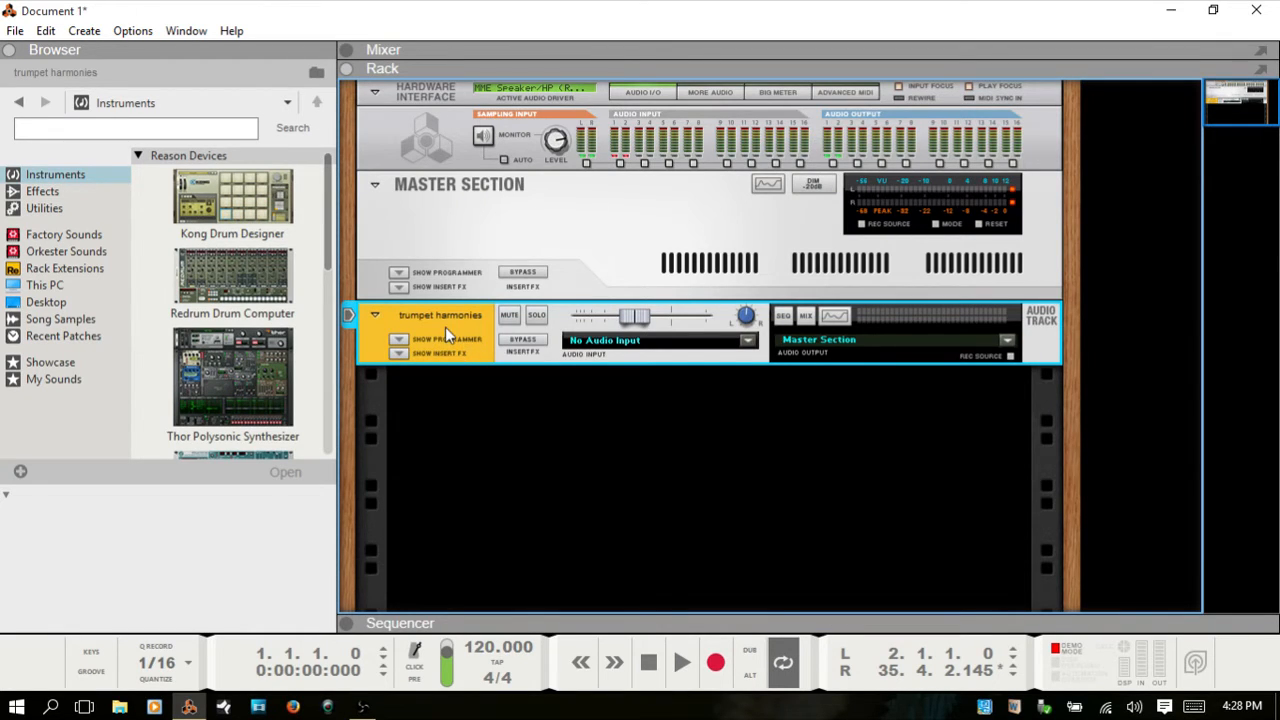
- Add an RV7000 MkII Reverb to the trumpet harmonies track's insert FX and set its Dry-Wet to about halfway
{"action": "left_click", "coordinate": [400, 356]}
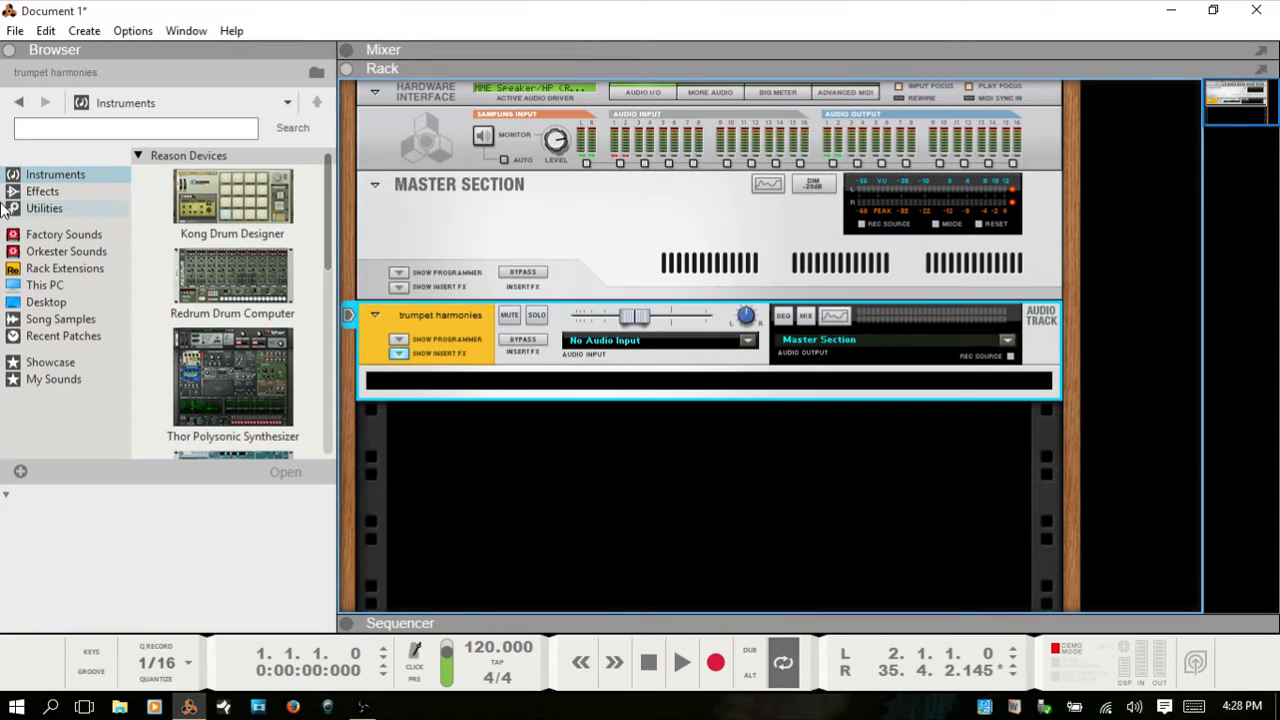
{"action": "left_click", "coordinate": [32, 195]}
{"action": "scroll", "coordinate": [245, 335], "scroll_direction": "down", "scroll_amount": 2}
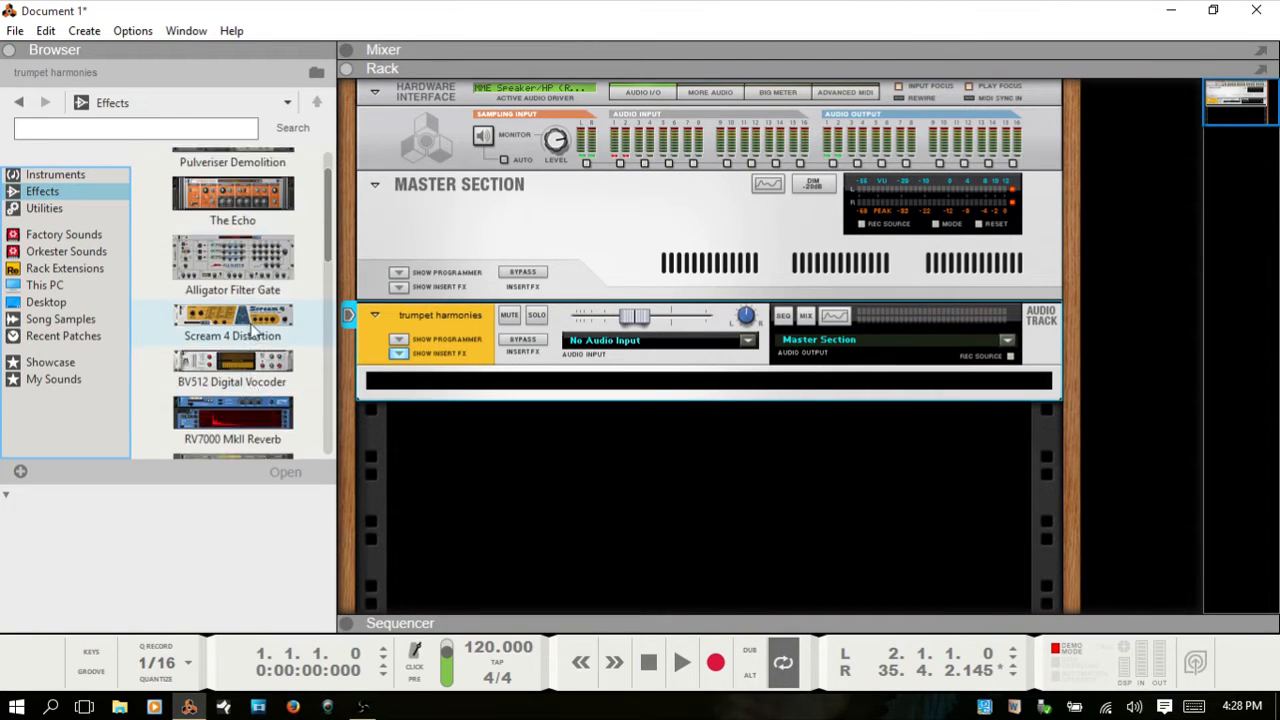
{"action": "left_click_drag", "start_coordinate": [211, 373], "coordinate": [500, 400]}
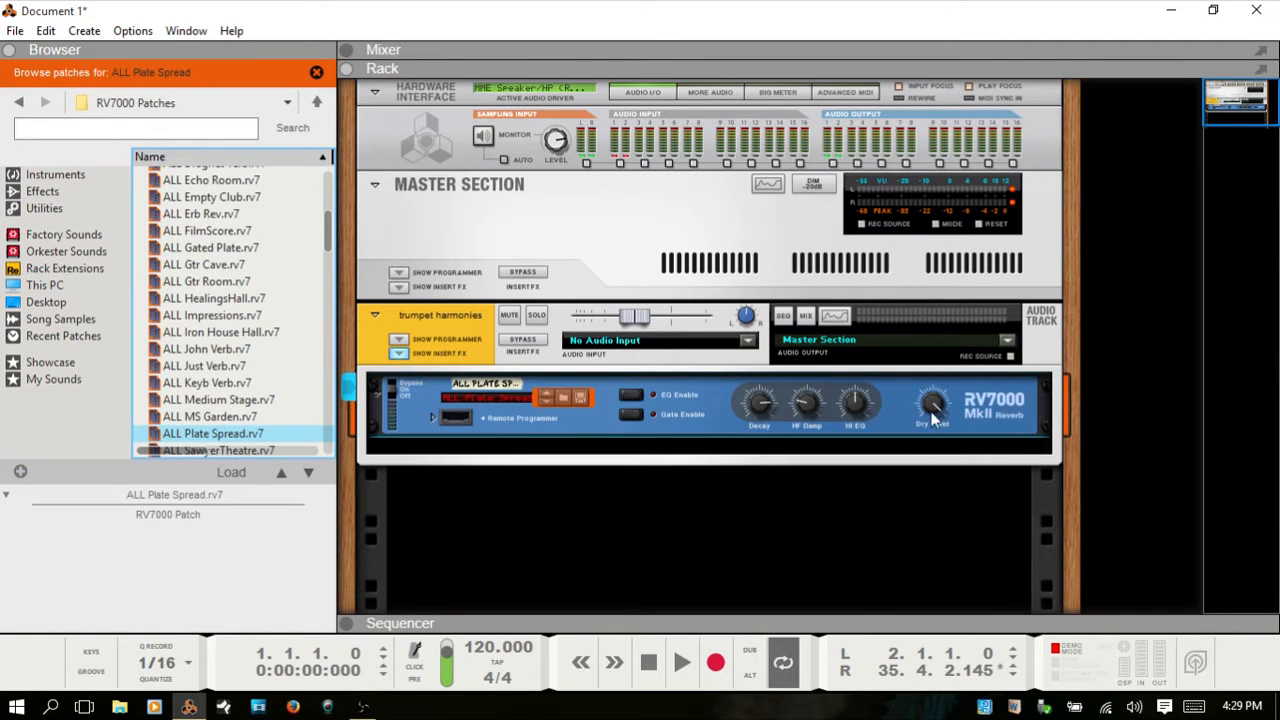
{"action": "left_click_drag", "start_coordinate": [932, 403], "coordinate": [933, 440]}
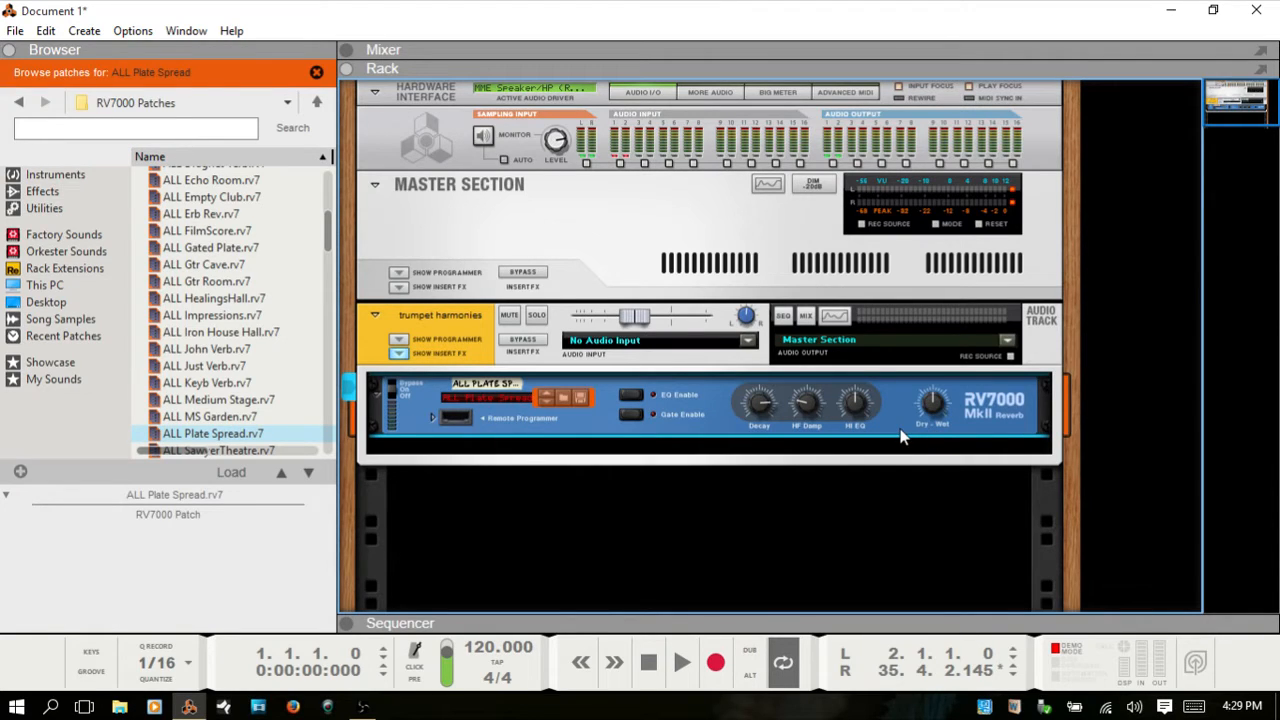
- Try the reverb's Bypass, On and Off modes, and briefly unfold and fold its Remote Programmer
{"action": "left_click", "coordinate": [397, 393]}
{"action": "left_click", "coordinate": [396, 398]}
{"action": "left_click", "coordinate": [399, 403]}
{"action": "left_click", "coordinate": [392, 392]}
{"action": "left_click", "coordinate": [391, 386]}
{"action": "left_click", "coordinate": [430, 416]}
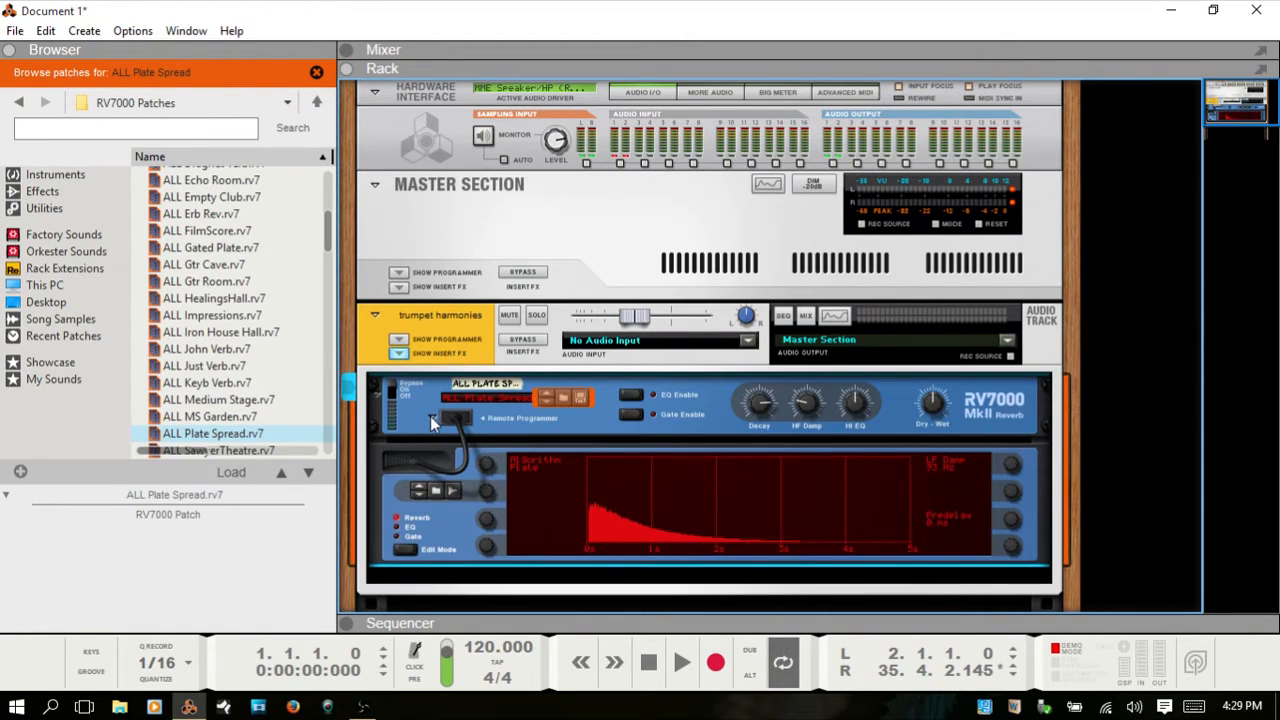
{"action": "left_click", "coordinate": [432, 415]}
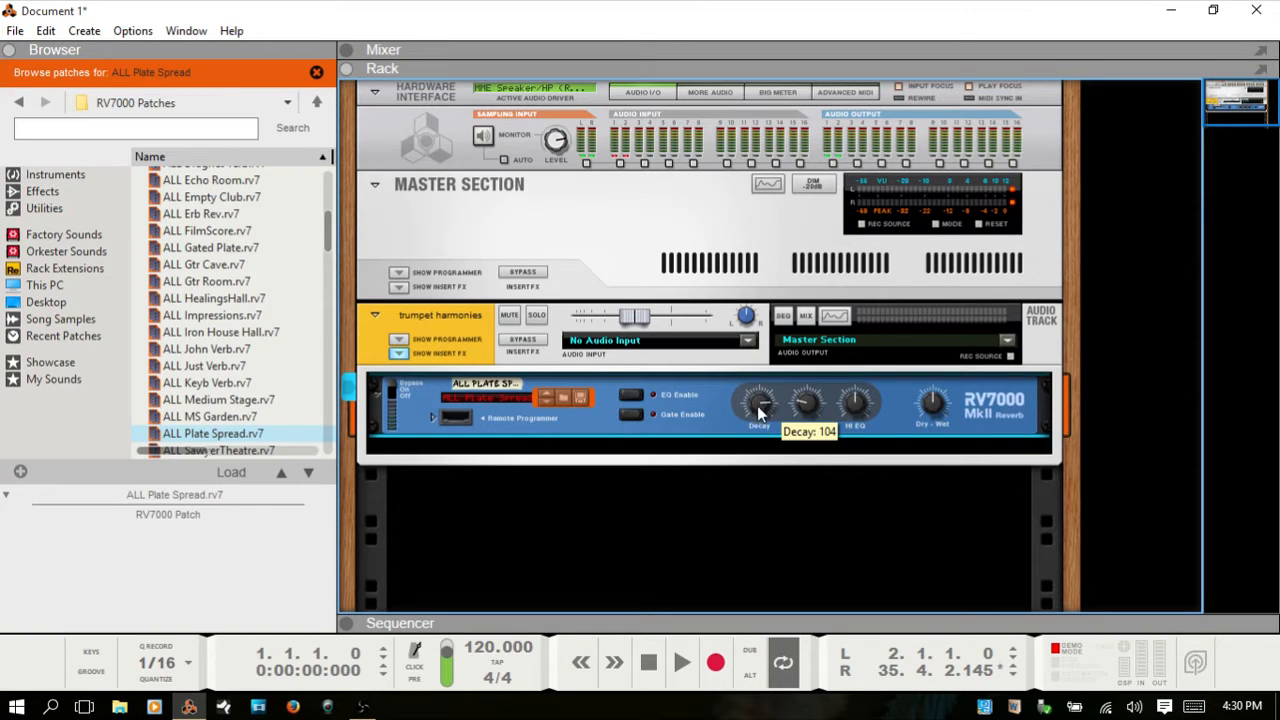
- Fine-tune the reverb by raising HF Damp and slightly lowering HI EQ and Dry-Wet
{"action": "mouse_move", "coordinate": [818, 410]}
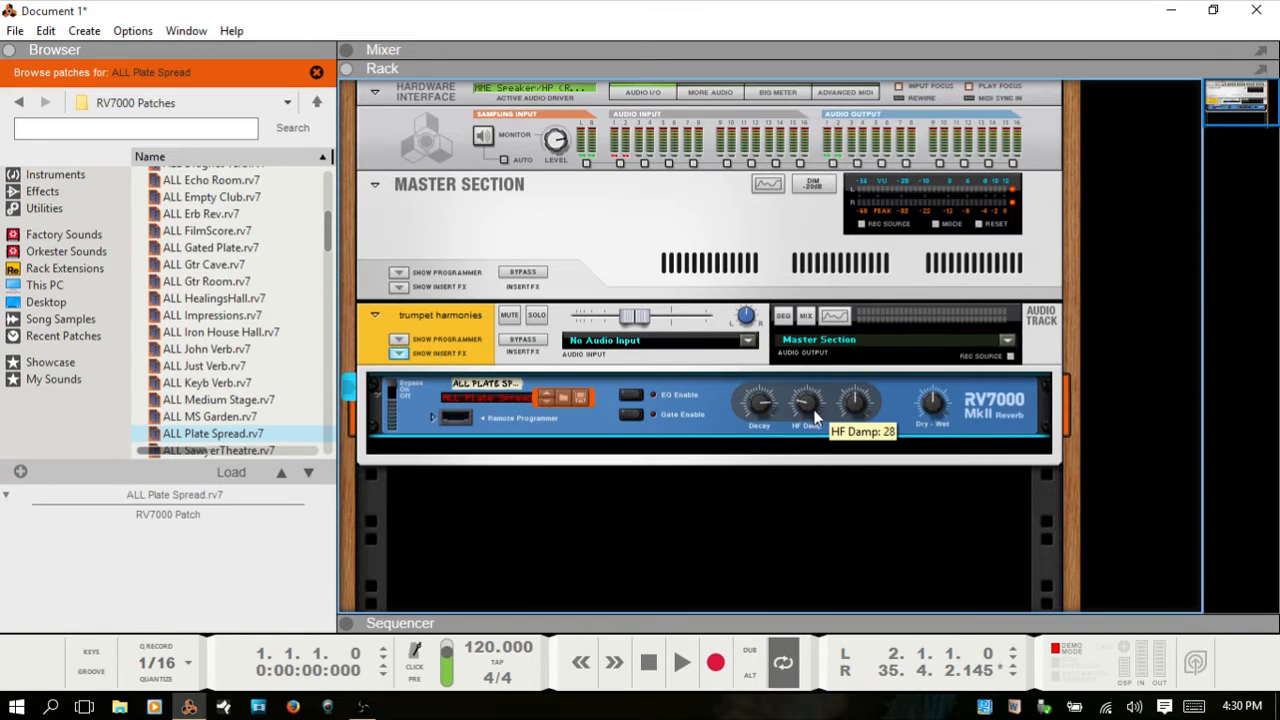
{"action": "left_click_drag", "start_coordinate": [812, 418], "coordinate": [808, 402]}
{"action": "left_click_drag", "start_coordinate": [861, 406], "coordinate": [856, 413]}
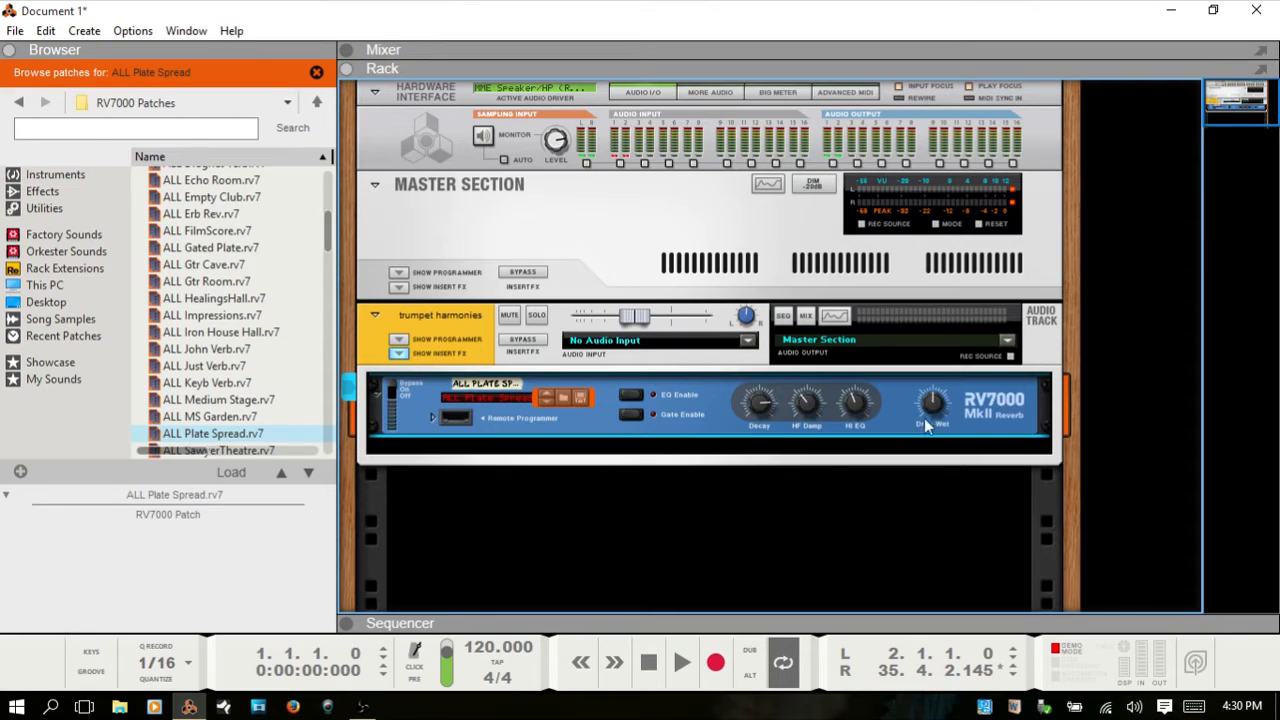
{"action": "left_click_drag", "start_coordinate": [933, 397], "coordinate": [931, 404]}
- Unfold the Remote Programmer and cycle through its EQ, Gate and Reverb edit modes to examine their parameters
{"action": "left_click", "coordinate": [433, 415]}
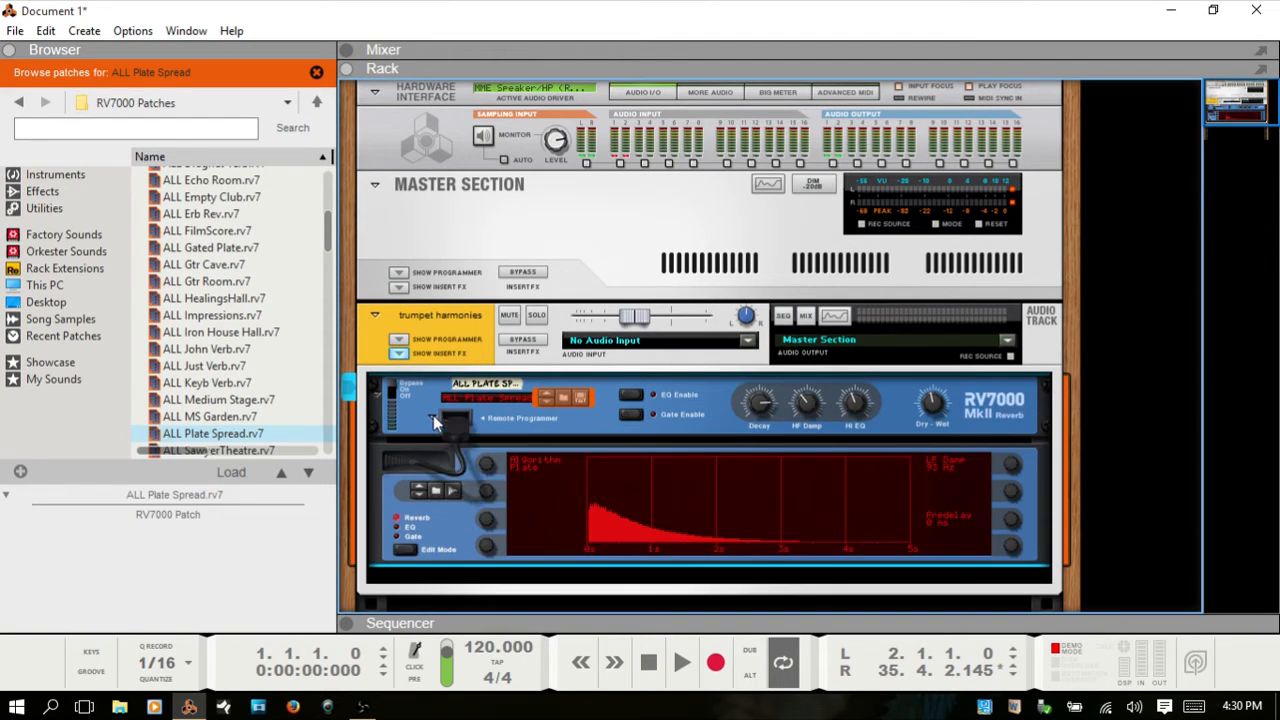
{"action": "left_click", "coordinate": [404, 550]}
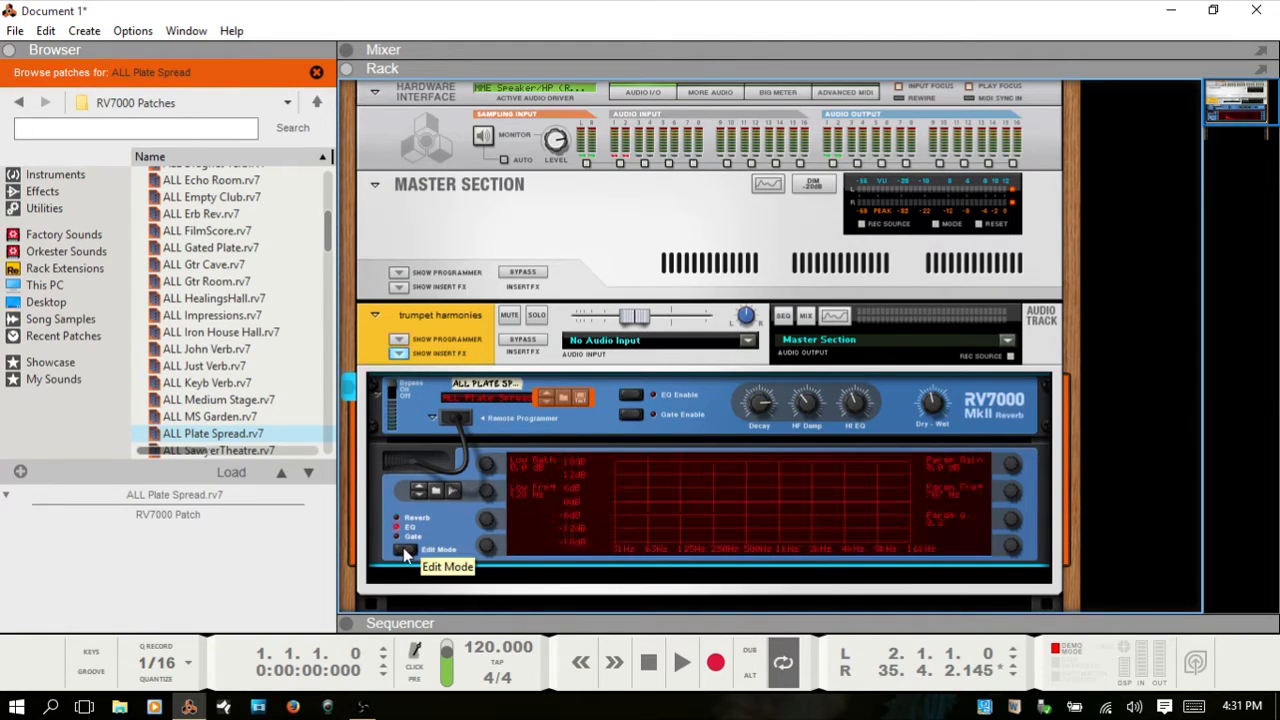
{"action": "left_click", "coordinate": [405, 552]}
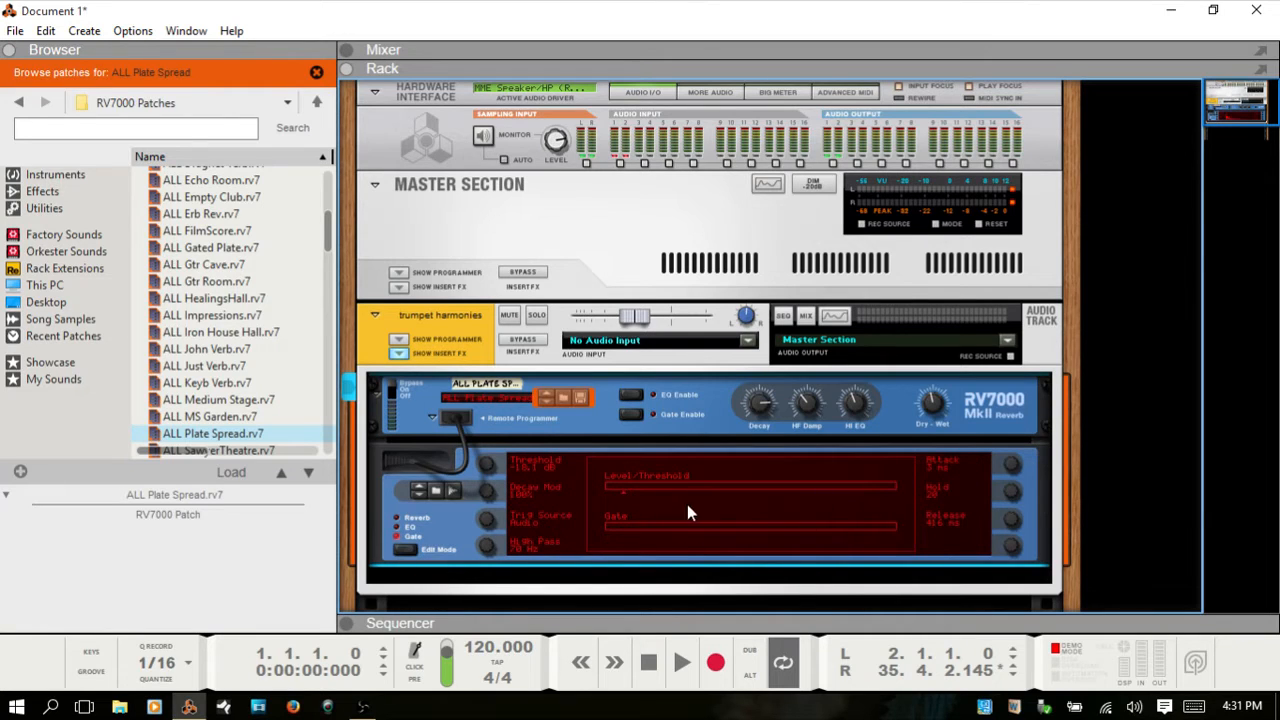
{"action": "left_click", "coordinate": [402, 552]}
{"action": "left_click", "coordinate": [400, 549]}
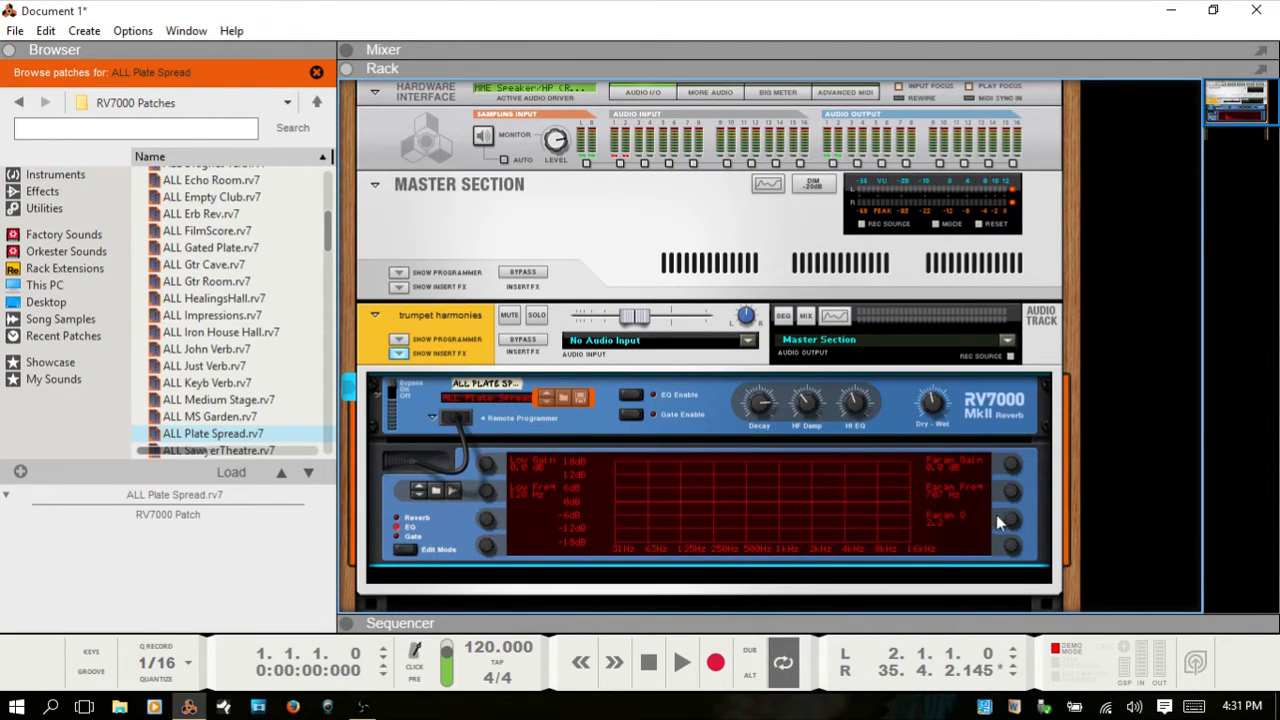
{"action": "left_click", "coordinate": [404, 551]}
{"action": "left_click", "coordinate": [404, 551]}
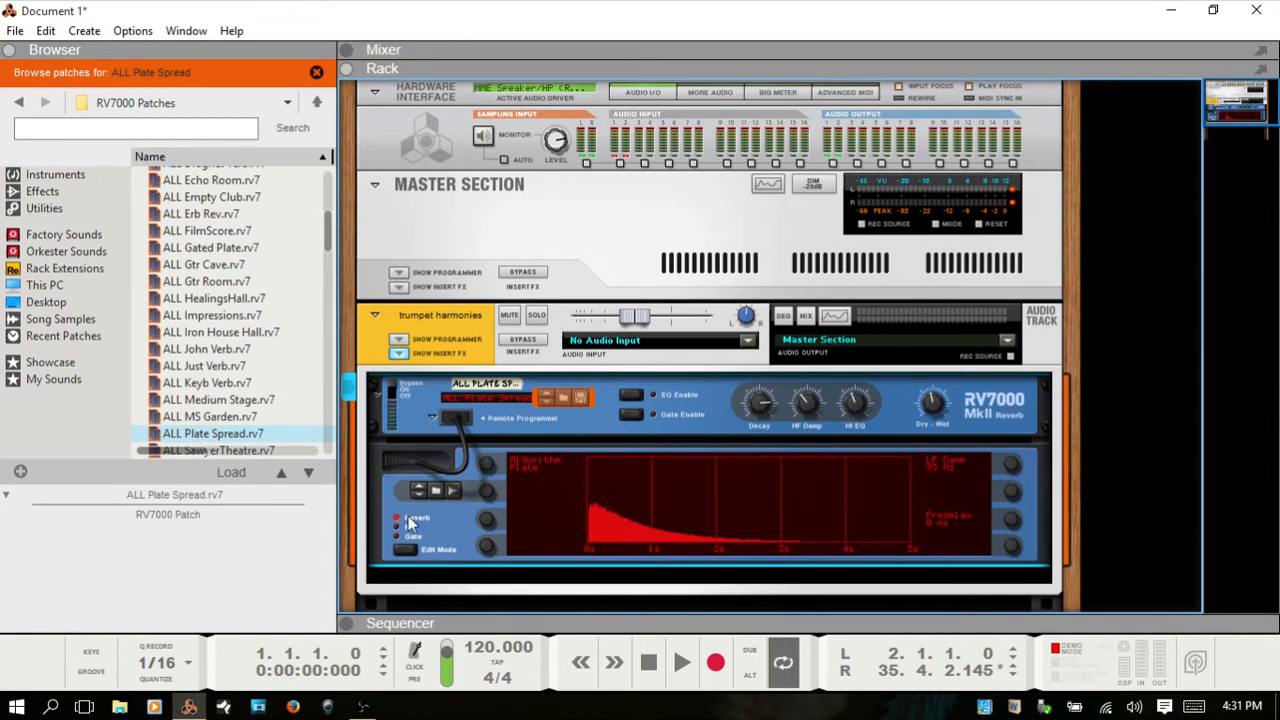
{"action": "left_click", "coordinate": [404, 551]}
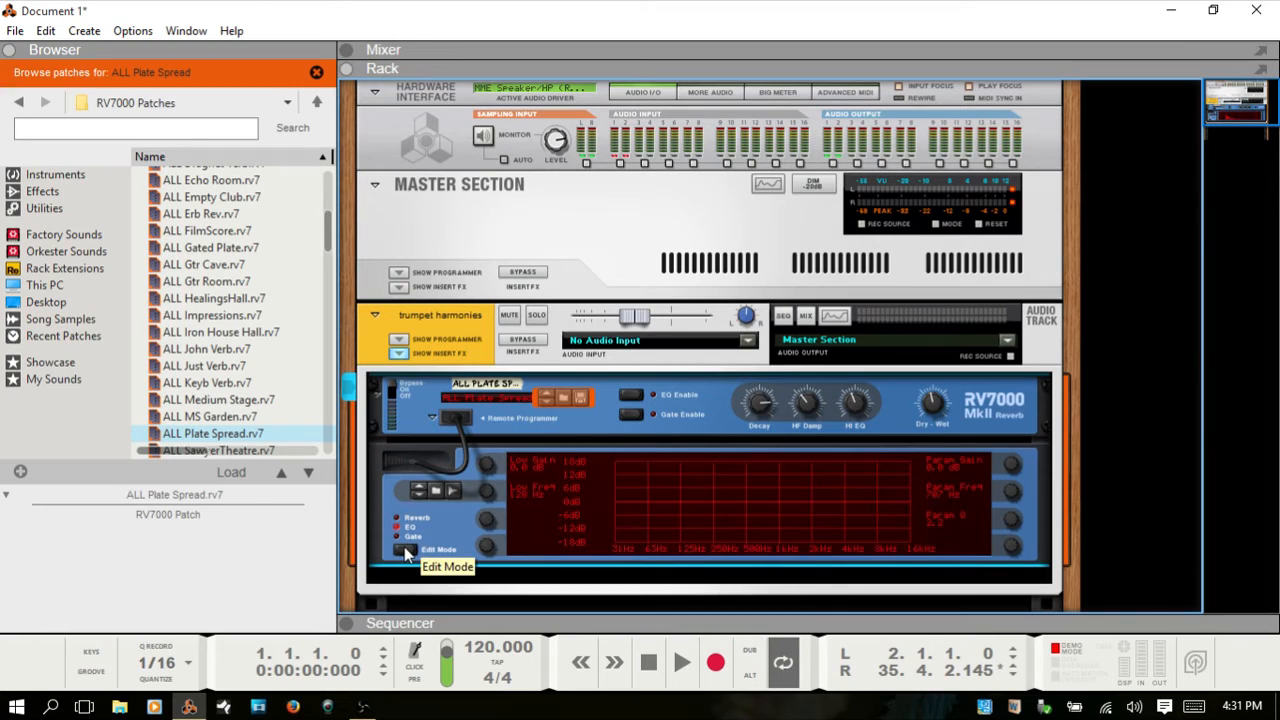
{"action": "left_click", "coordinate": [404, 551]}
{"action": "left_click", "coordinate": [404, 551]}
{"action": "left_click", "coordinate": [404, 551]}
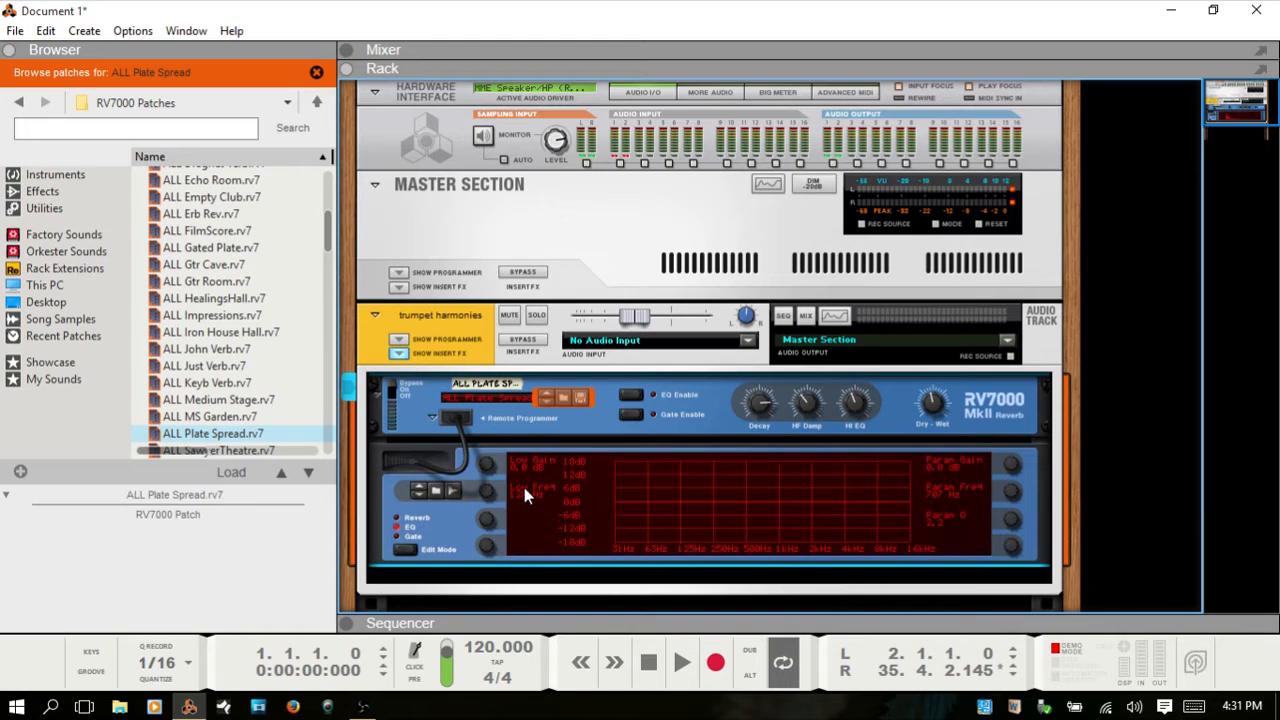
- Select the Reverb, Gate and EQ edit modes directly to compare them, ending on Reverb
{"action": "left_click", "coordinate": [396, 519]}
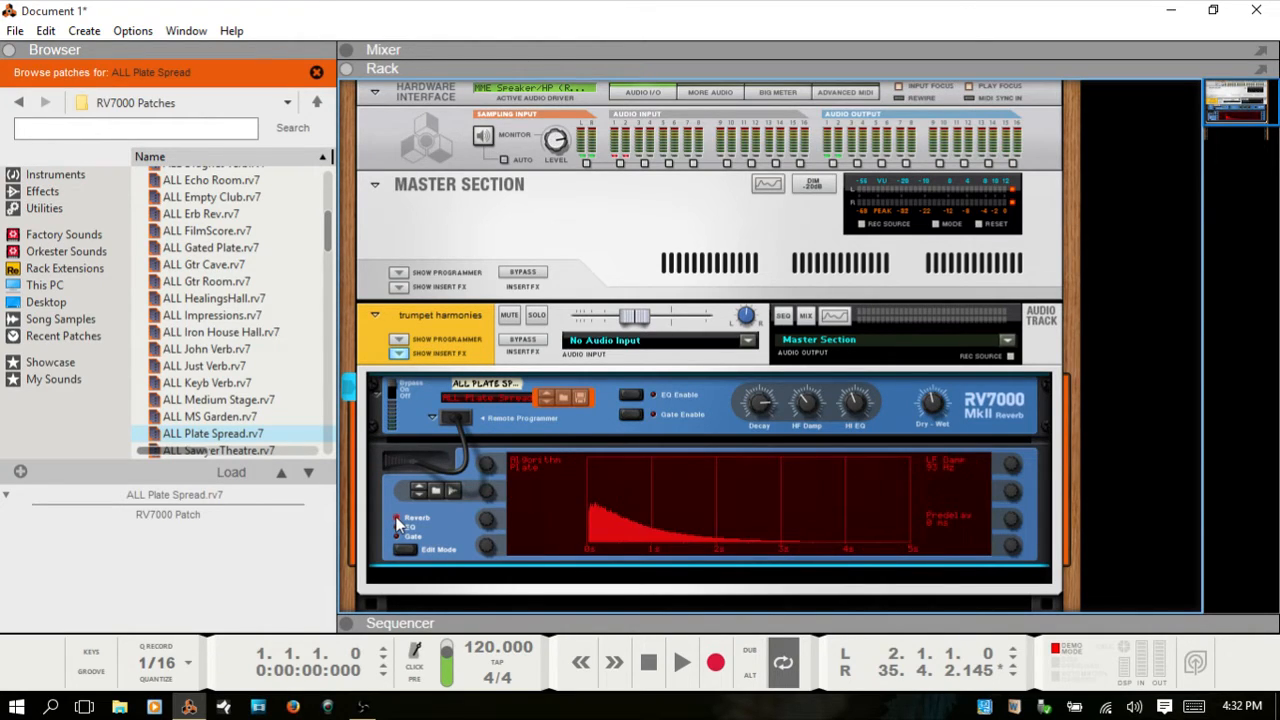
{"action": "left_click", "coordinate": [398, 538]}
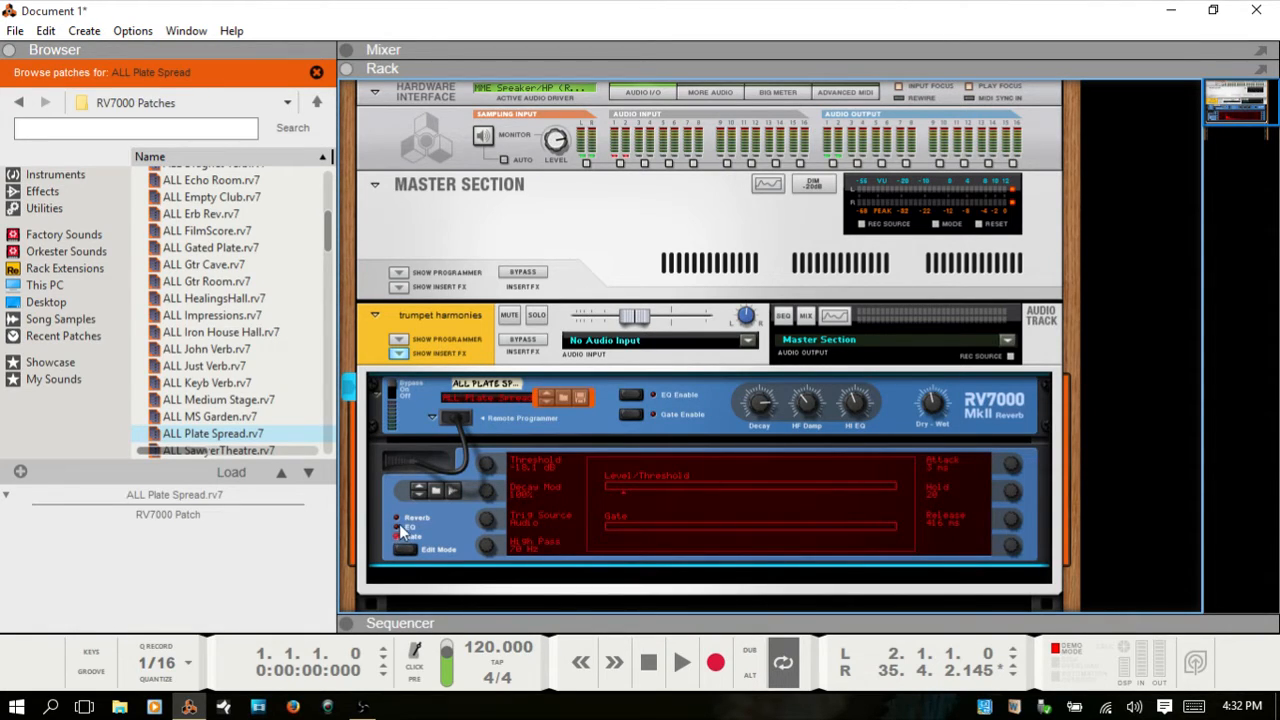
{"action": "left_click", "coordinate": [397, 521]}
{"action": "left_click", "coordinate": [396, 527]}
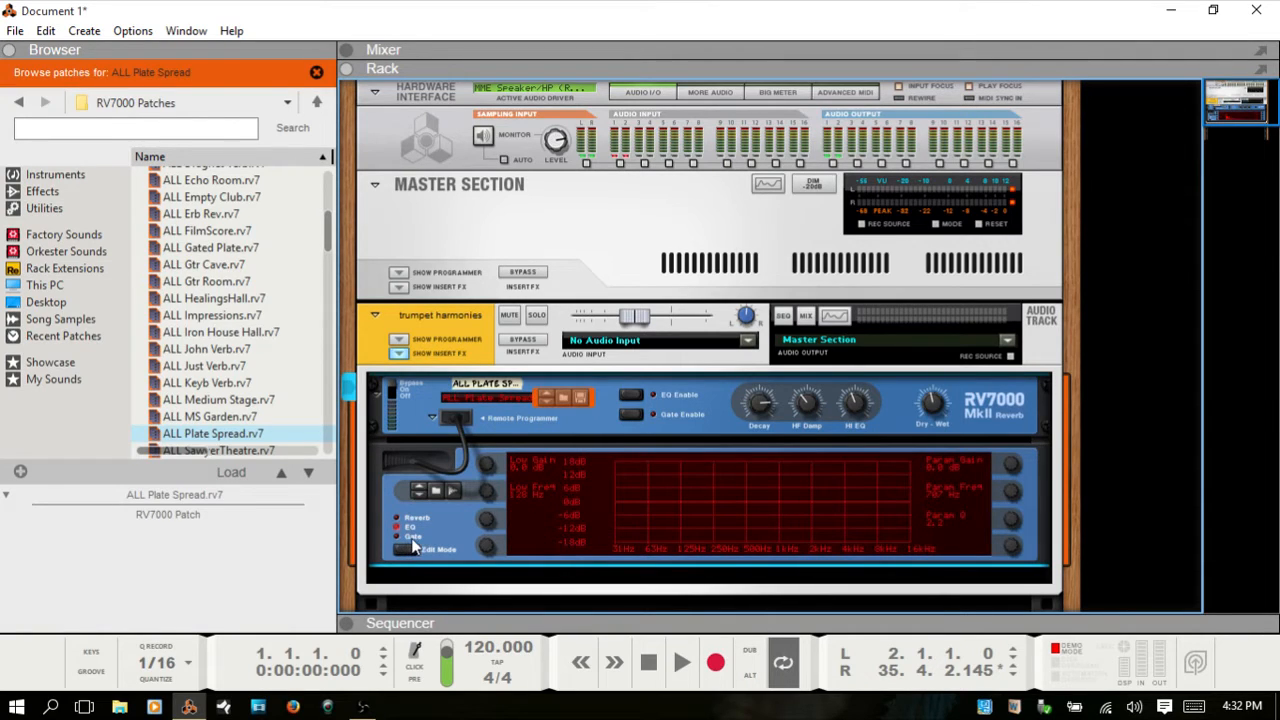
{"action": "left_click", "coordinate": [395, 516]}
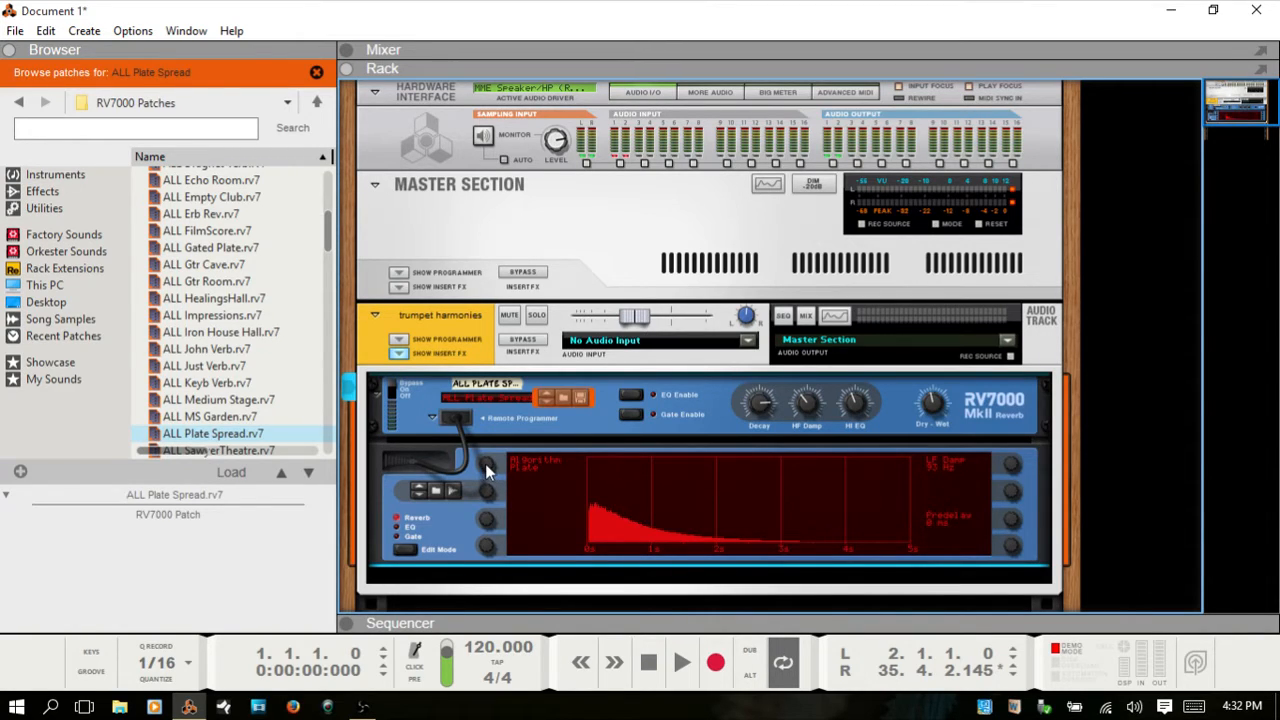
- Go through the reverb algorithms, including Small Space, Arena, Plate, Spring, Multi Tap and Reverse, and settle on Convolution
{"action": "left_click_drag", "start_coordinate": [484, 462], "coordinate": [484, 502]}
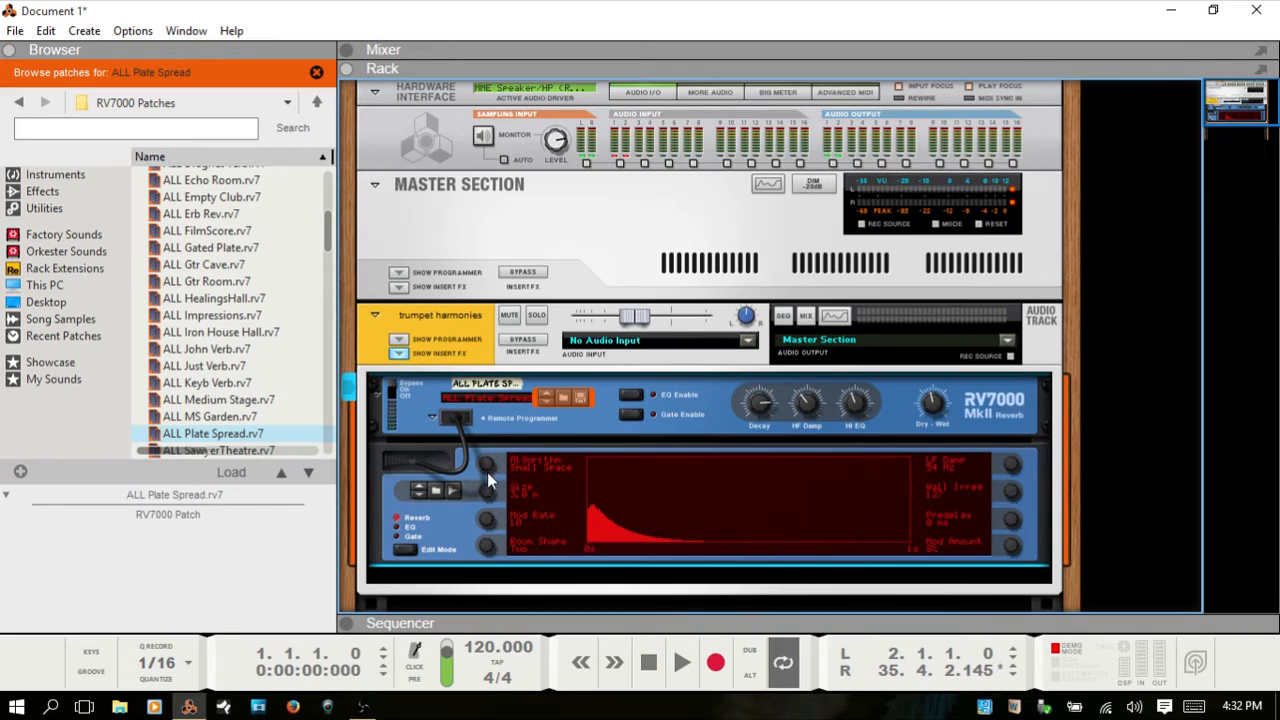
{"action": "left_click_drag", "start_coordinate": [486, 469], "coordinate": [484, 462]}
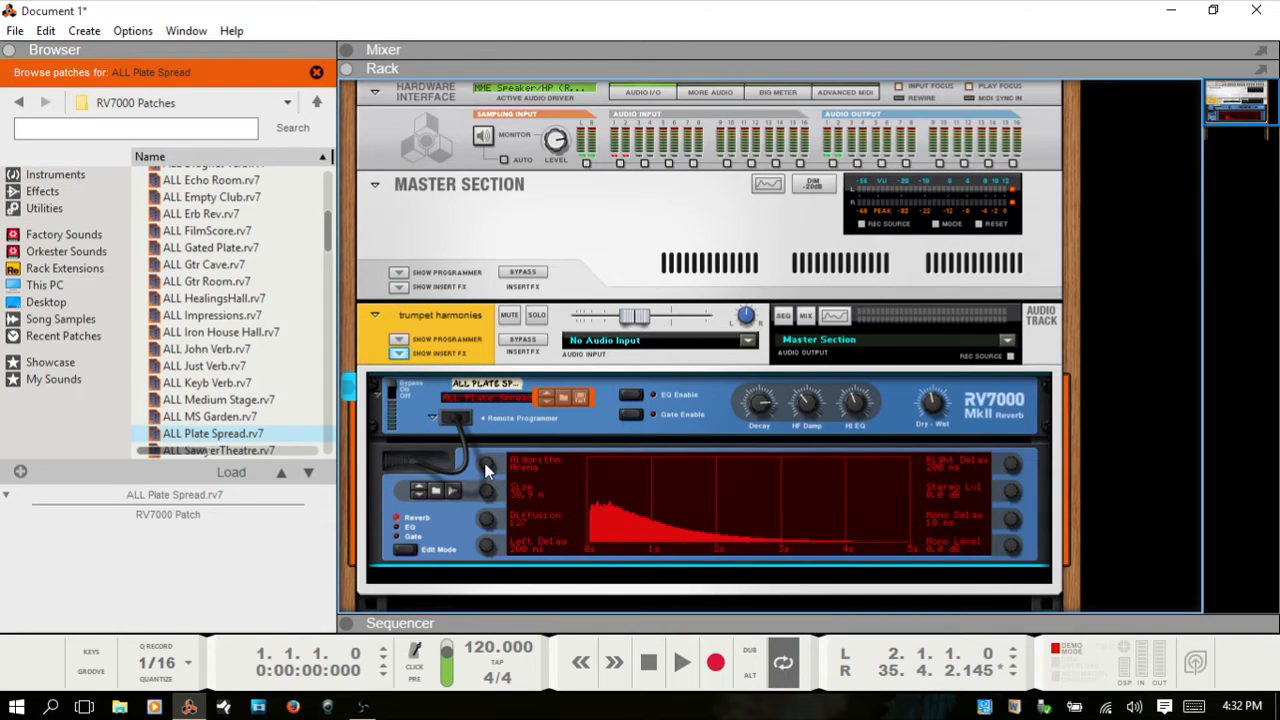
{"action": "scroll", "coordinate": [485, 463], "scroll_direction": "up", "scroll_amount": 1}
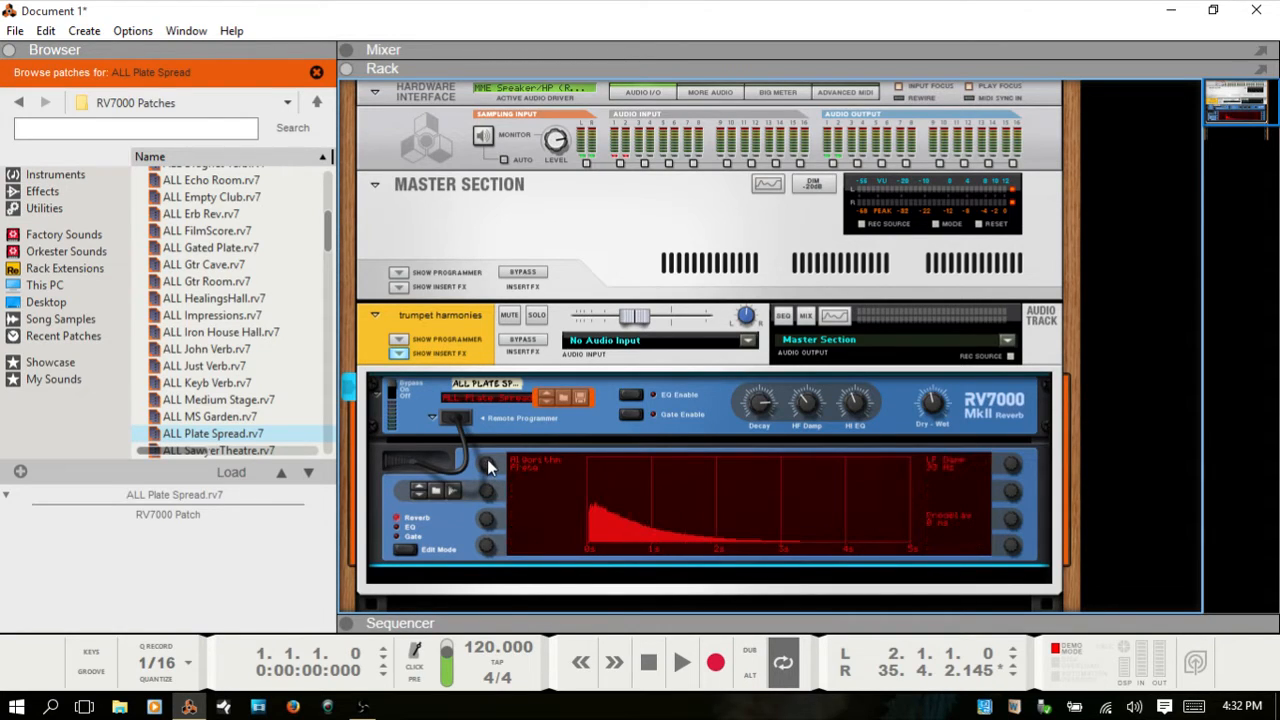
{"action": "scroll", "coordinate": [487, 463], "scroll_direction": "up", "scroll_amount": 1}
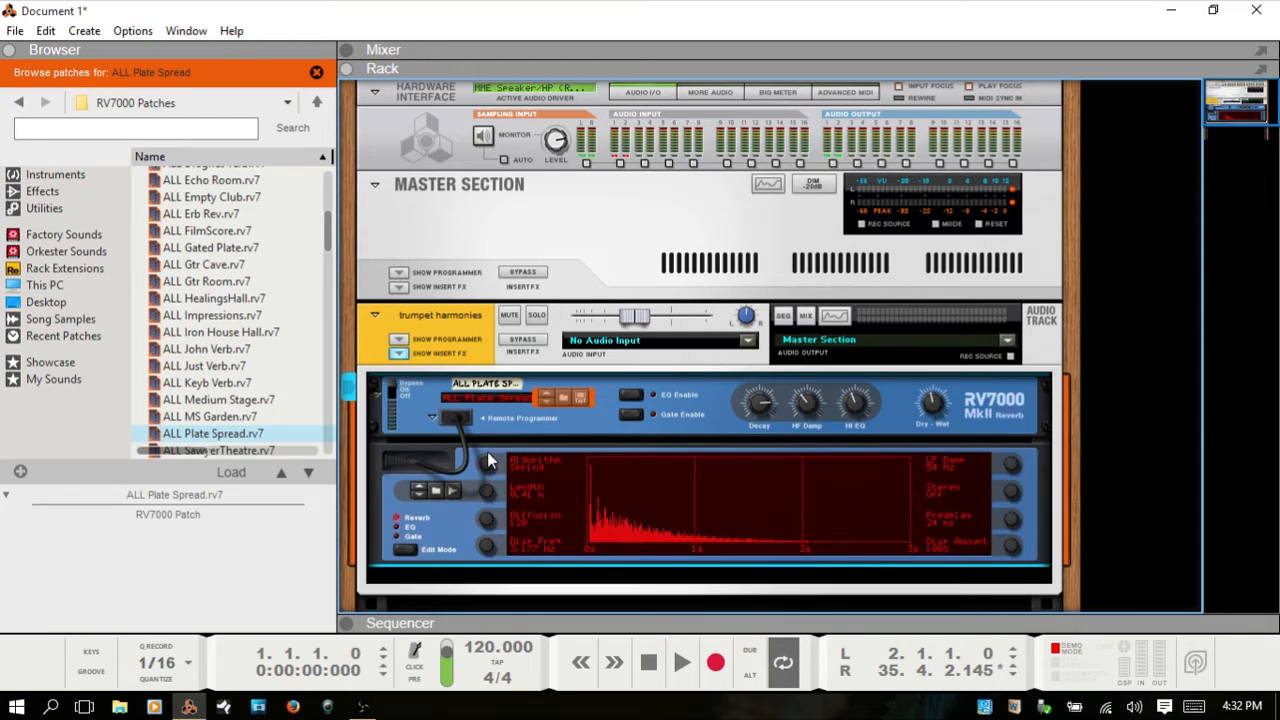
{"action": "scroll", "coordinate": [487, 452], "scroll_direction": "up", "scroll_amount": 1}
{"action": "scroll", "coordinate": [487, 452], "scroll_direction": "up", "scroll_amount": 1}
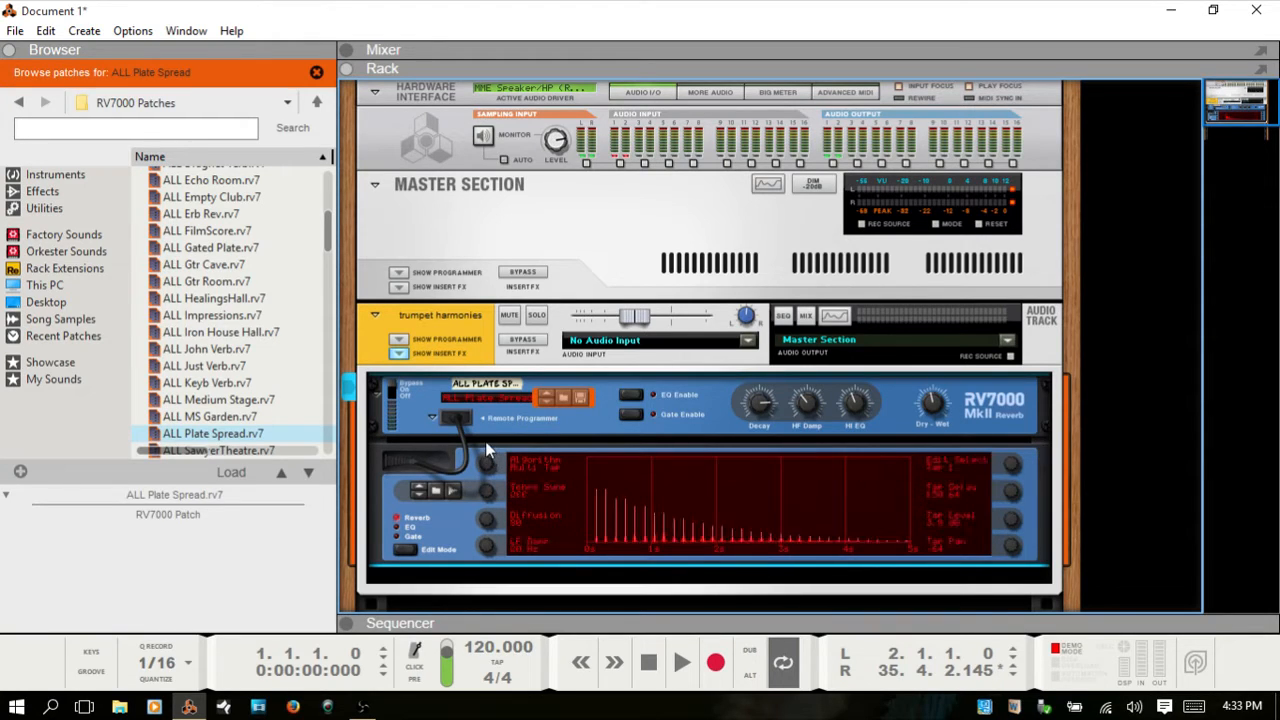
{"action": "scroll", "coordinate": [485, 441], "scroll_direction": "up", "scroll_amount": 1}
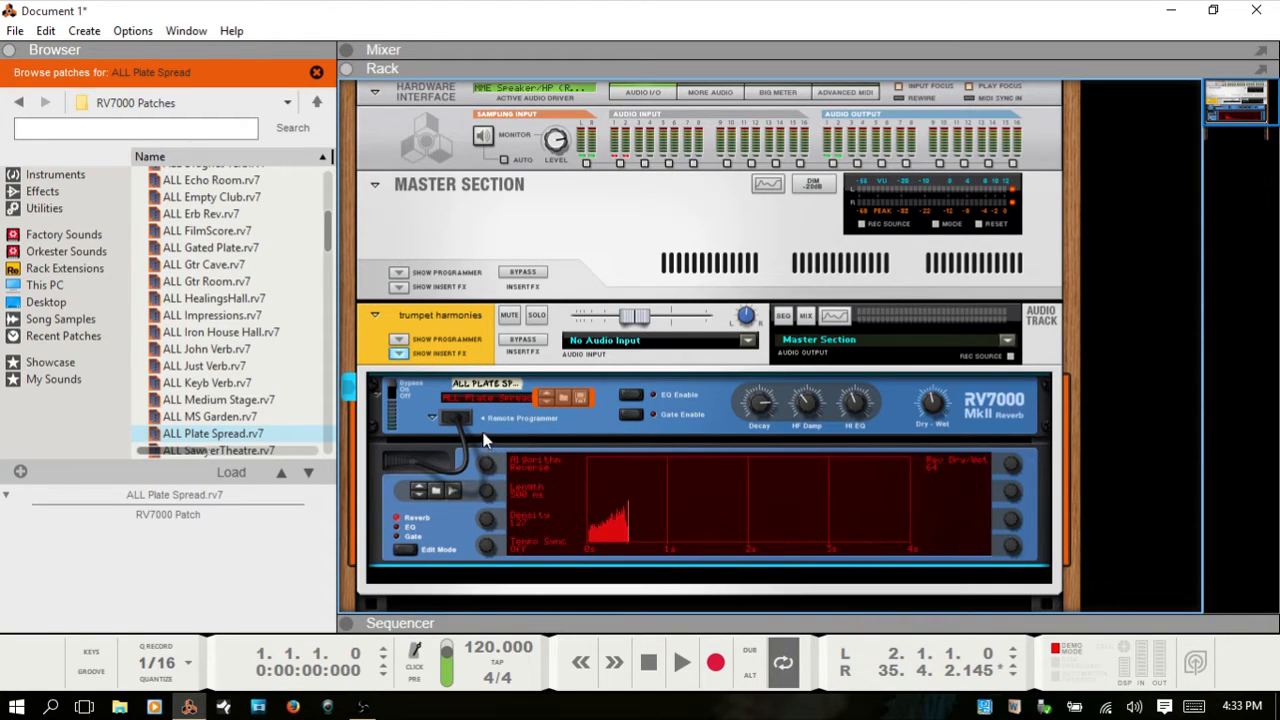
{"action": "scroll", "coordinate": [487, 442], "scroll_direction": "up", "scroll_amount": 1}
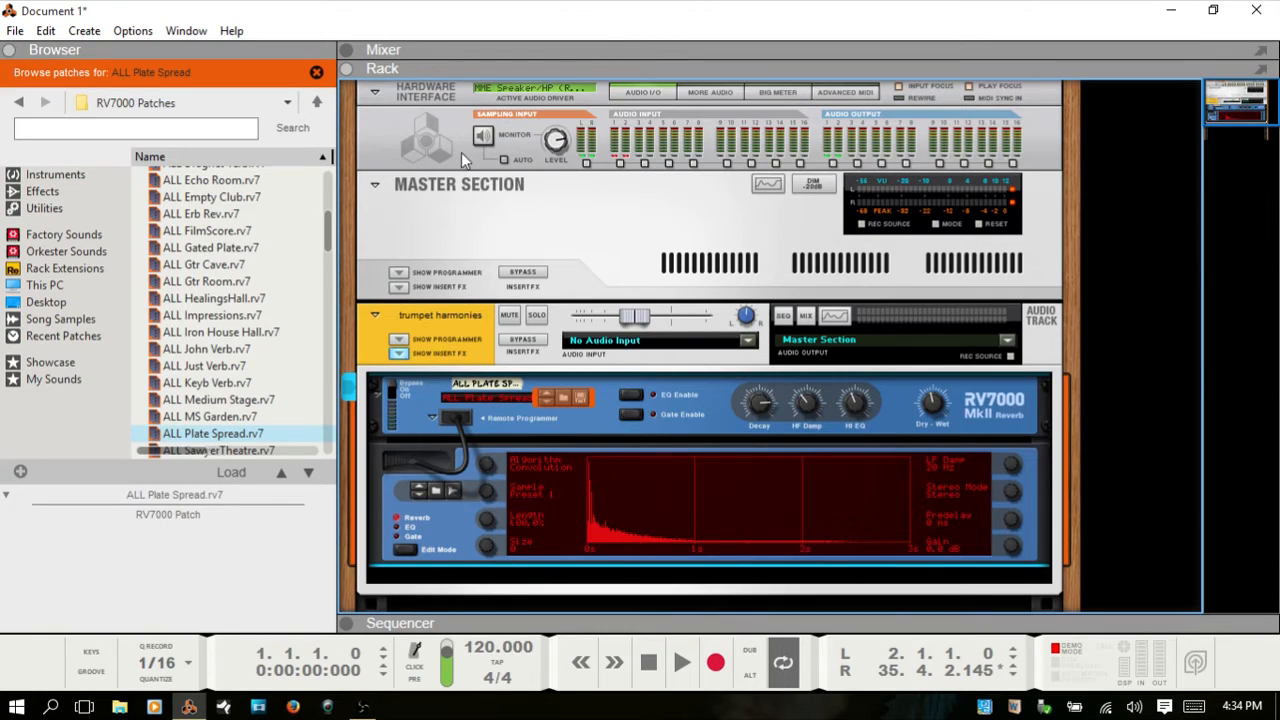
- Record a short test sample for the Convolution algorithm, and set the Sample parameter back to Preset 1
{"action": "left_click", "coordinate": [455, 492]}
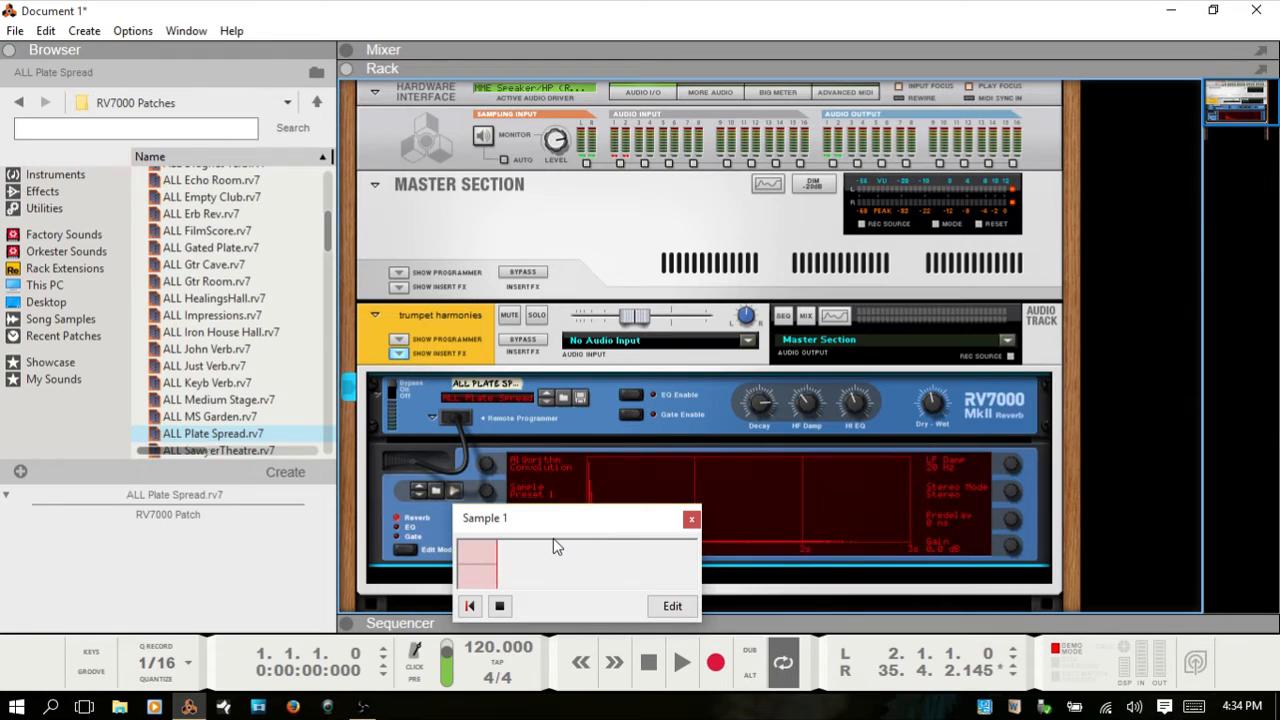
{"action": "left_click", "coordinate": [500, 606]}
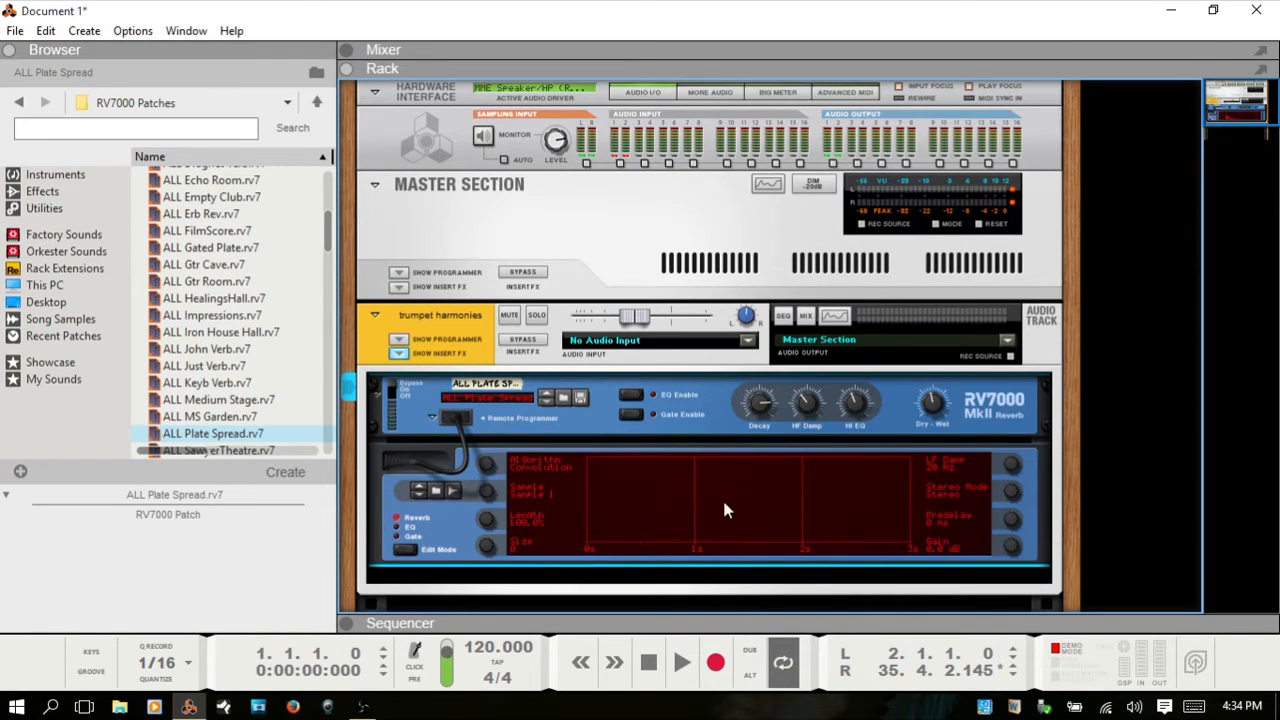
{"action": "left_click", "coordinate": [454, 492]}
{"action": "left_click_drag", "start_coordinate": [485, 494], "coordinate": [484, 530]}
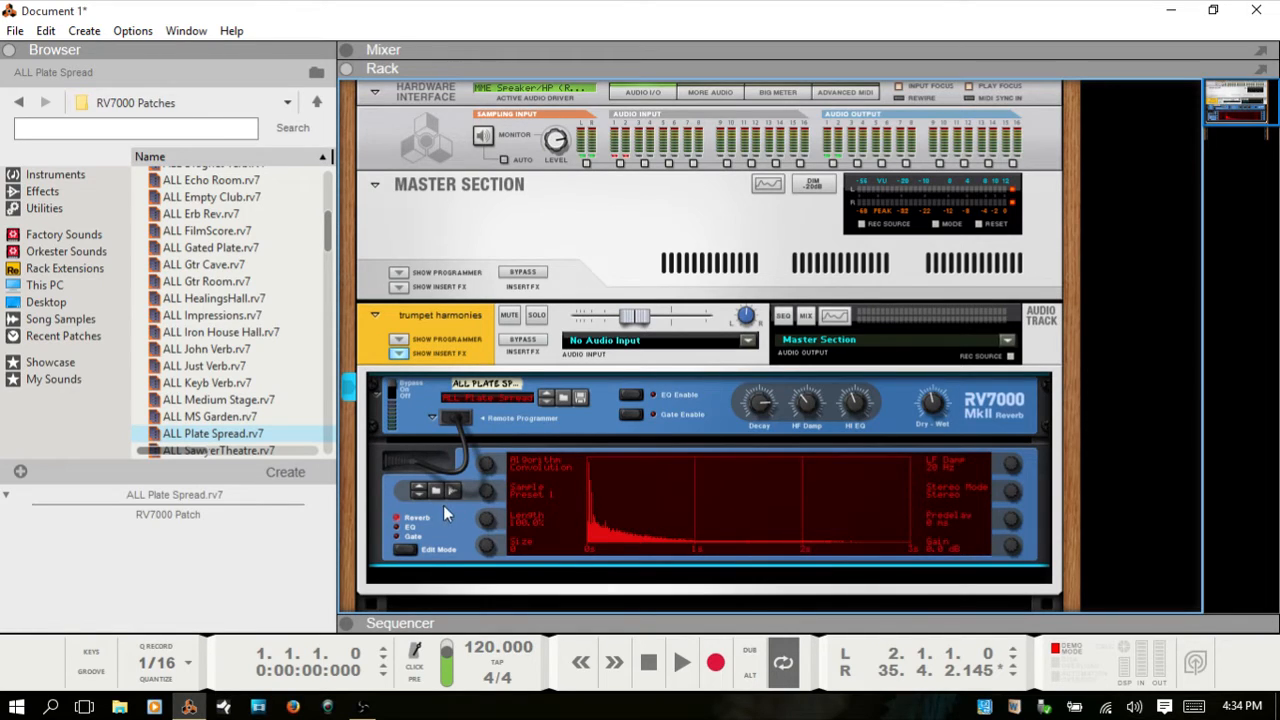
- Examine the programmer's EQ and Gate parameters and return to the Reverb edit mode
{"action": "left_click", "coordinate": [399, 529]}
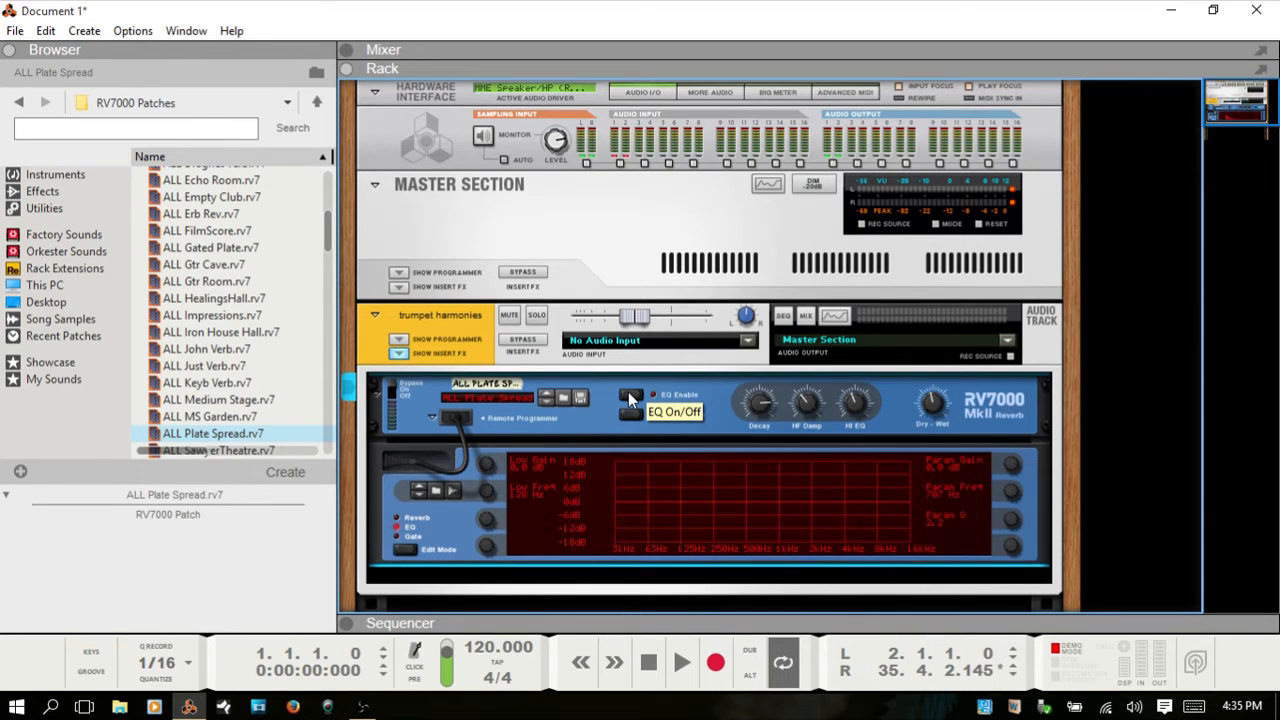
{"action": "left_click", "coordinate": [405, 547]}
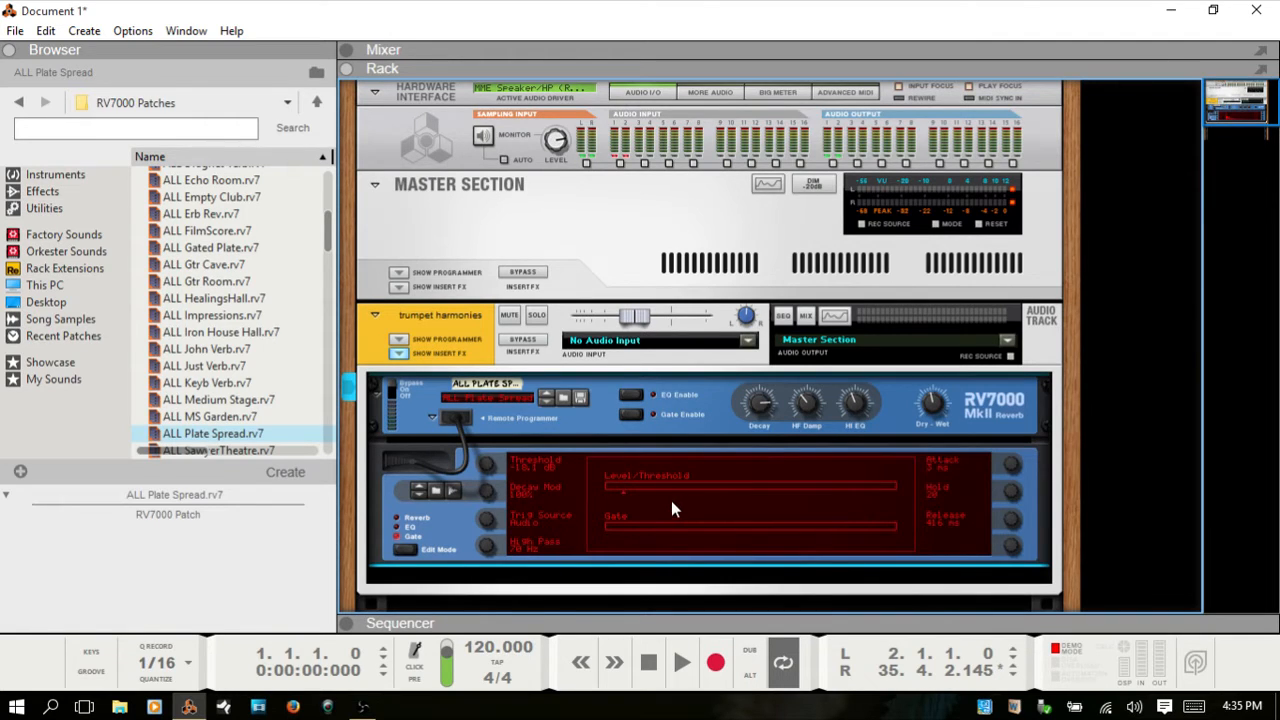
{"action": "left_click", "coordinate": [397, 520]}
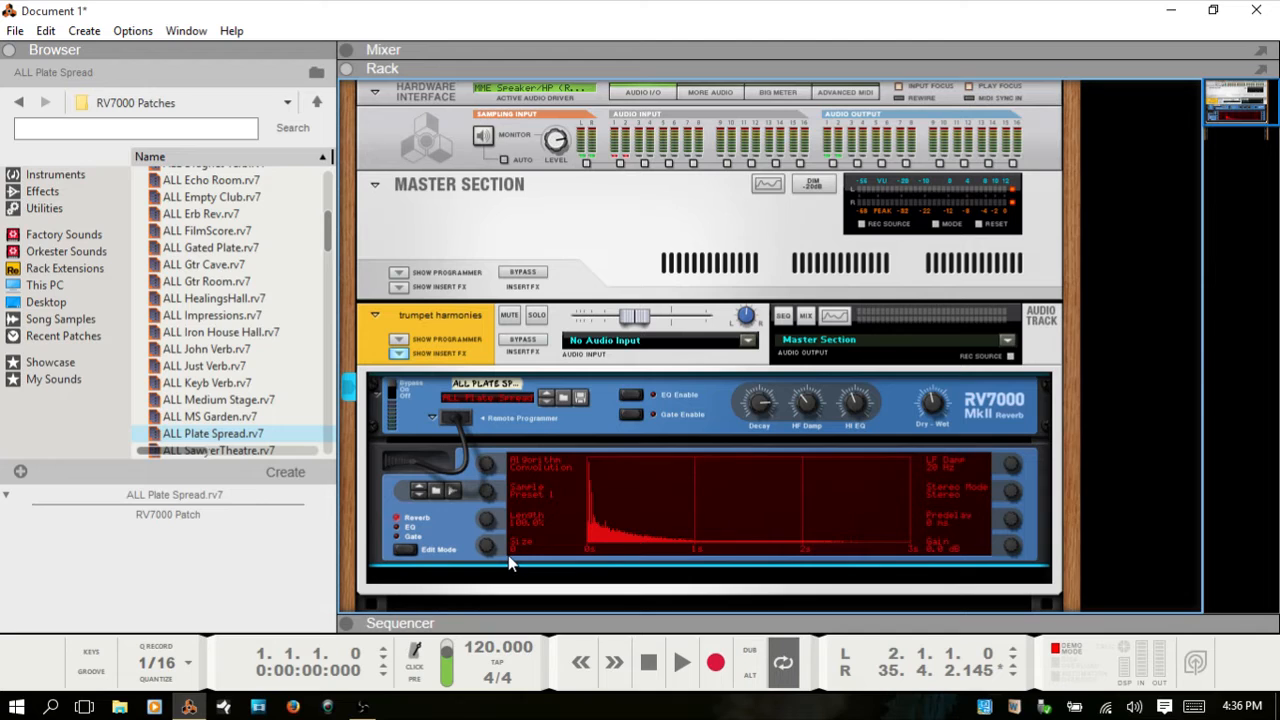
- Hide the browser and play the song, raising the trumpet harmonies track's level slightly
{"action": "key", "text": "F3"}
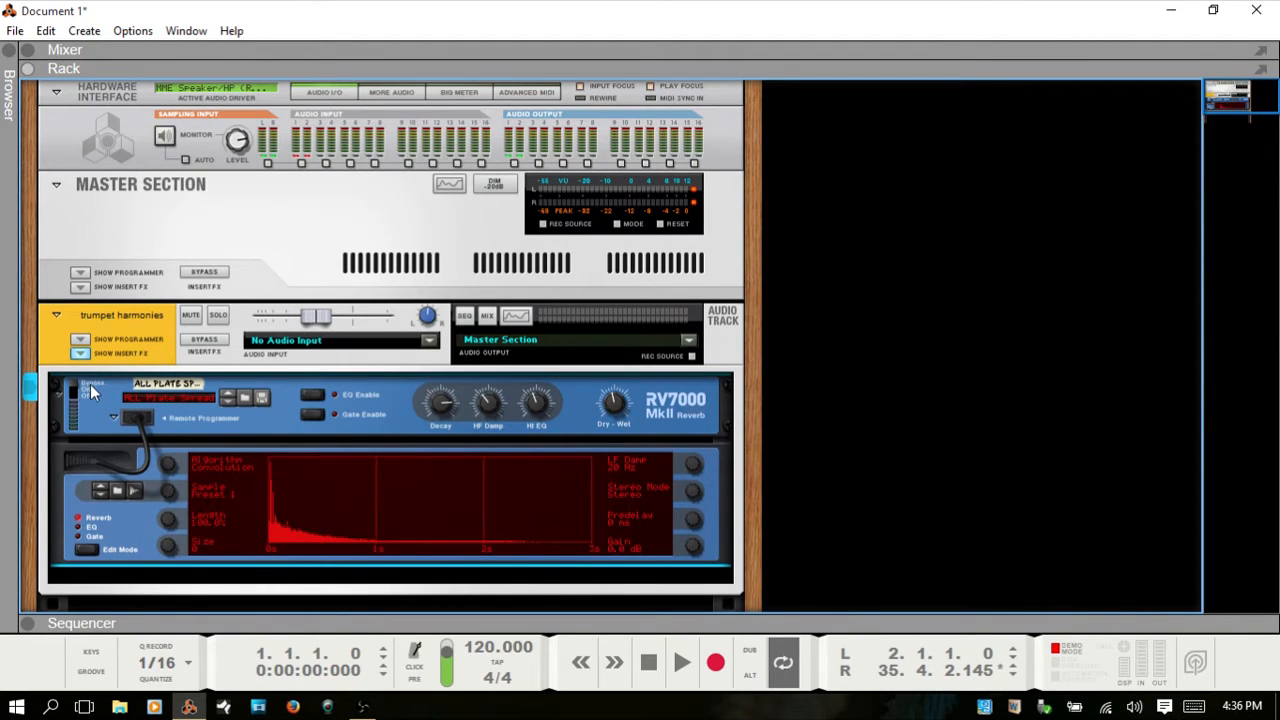
{"action": "key", "text": "space"}
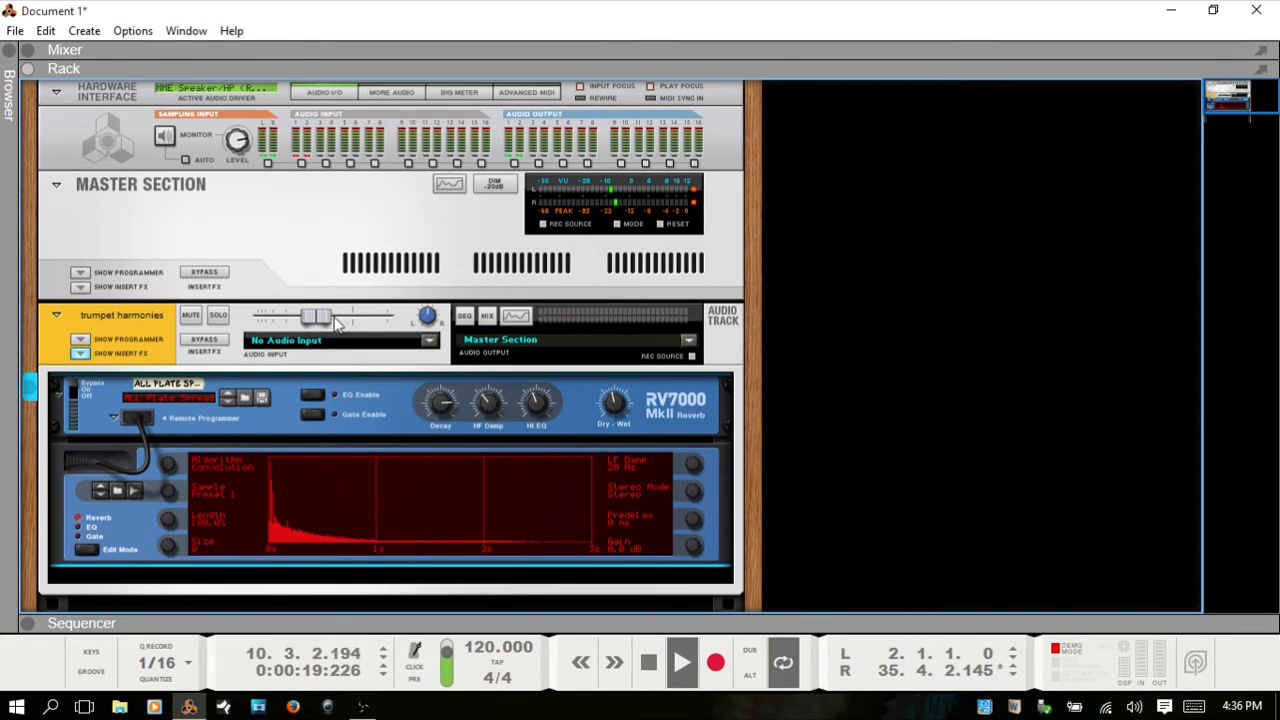
{"action": "mouse_move", "coordinate": [318, 322]}
{"action": "left_mouse_down"}
{"action": "mouse_move", "coordinate": [306, 326]}
{"action": "mouse_move", "coordinate": [320, 331]}
{"action": "left_mouse_up"}
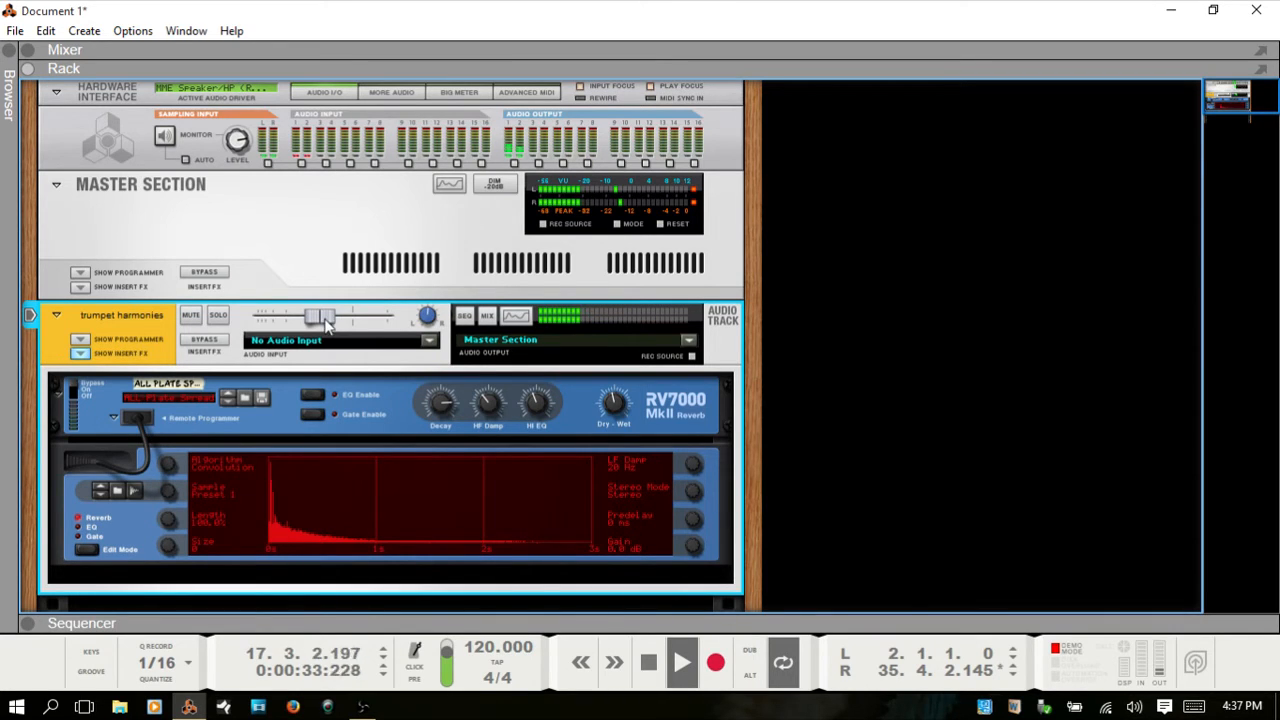
- Lower the trumpet harmonies track's level to about -28.91 dB and set the reverb algorithm to Small Space
{"action": "left_click_drag", "start_coordinate": [331, 318], "coordinate": [300, 315]}
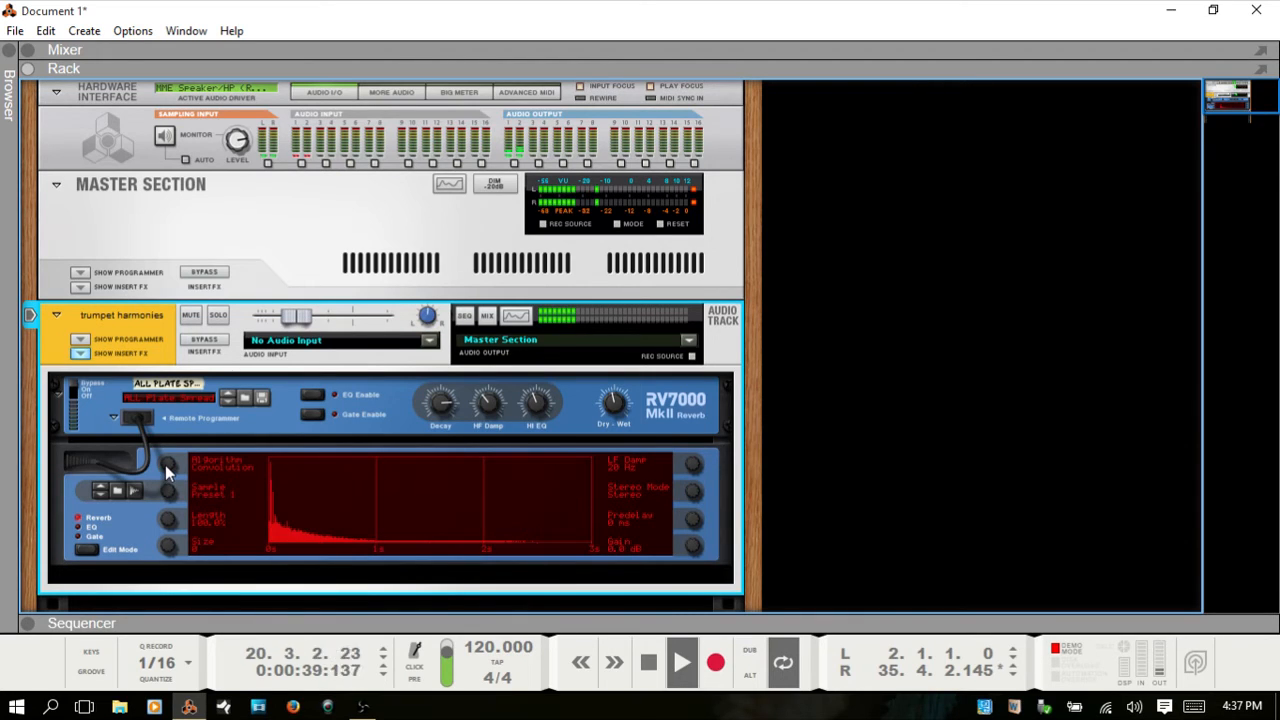
{"action": "left_click_drag", "start_coordinate": [300, 321], "coordinate": [292, 322]}
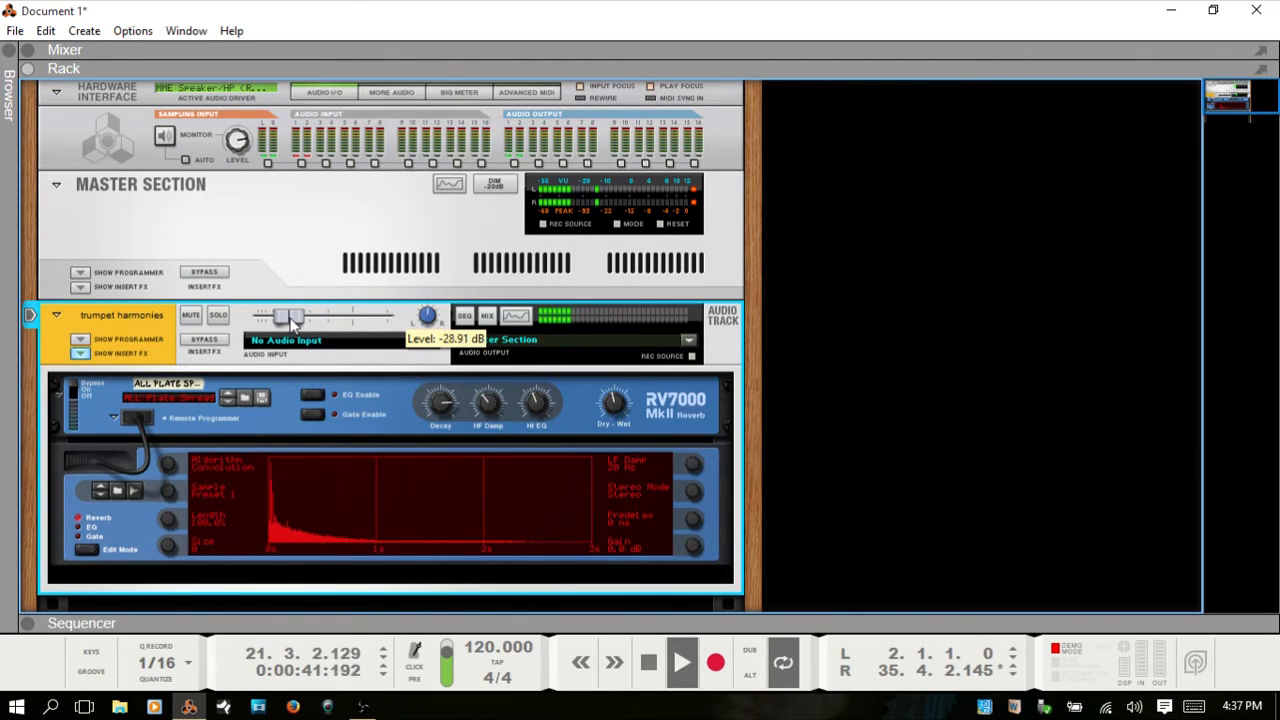
{"action": "left_click_drag", "start_coordinate": [163, 462], "coordinate": [155, 568]}
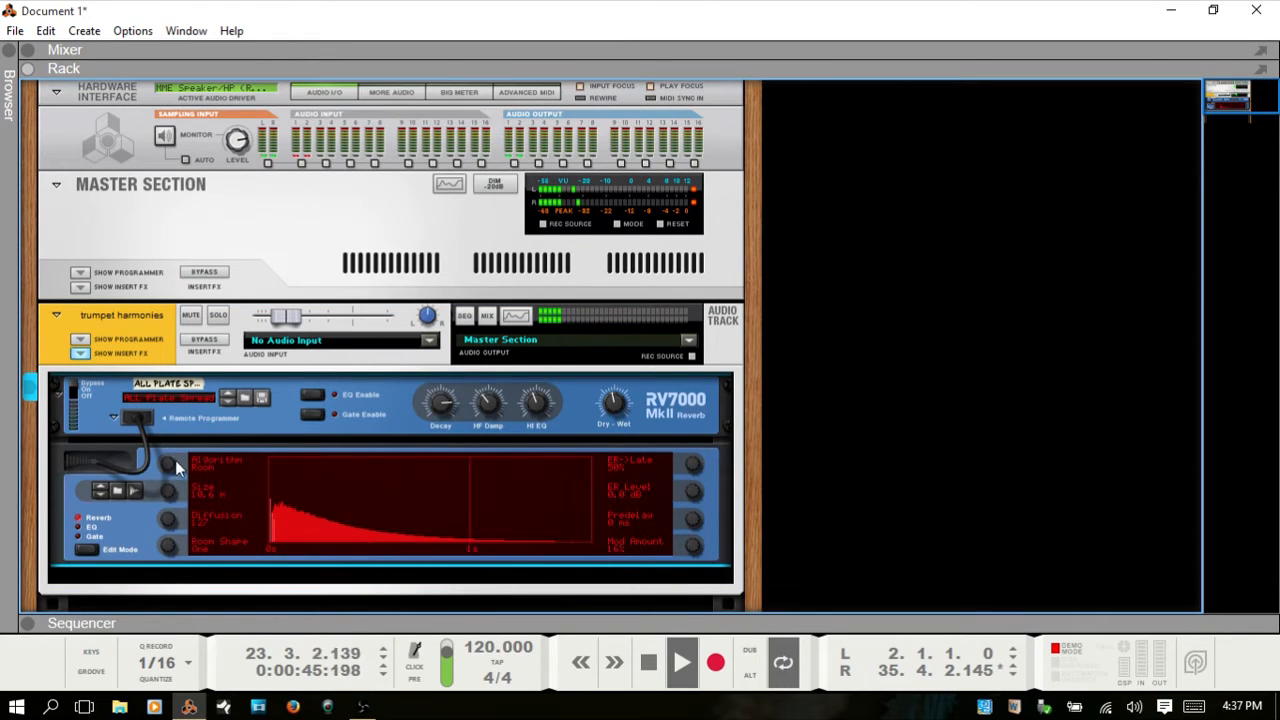
{"action": "left_click_drag", "start_coordinate": [175, 460], "coordinate": [165, 475]}
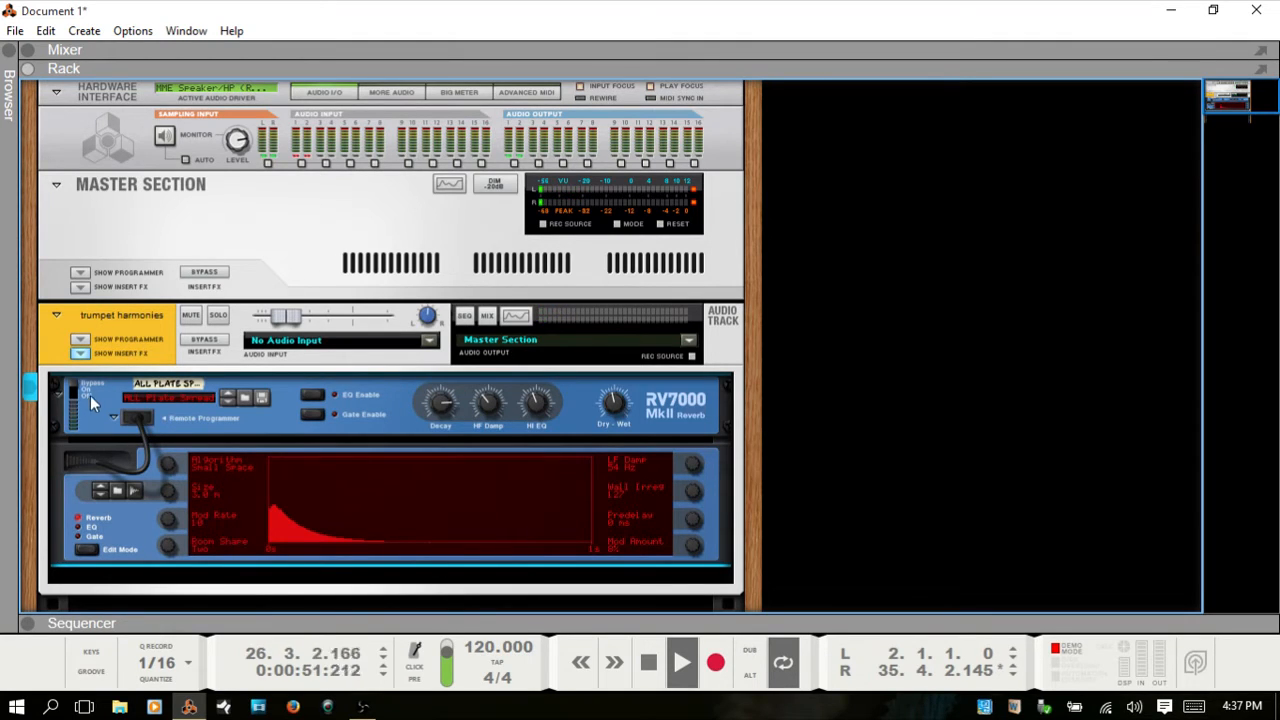
- Raise the trumpet harmonies track's level to about -9.90 dB and switch the RV7000 to On
{"action": "left_click", "coordinate": [300, 318]}
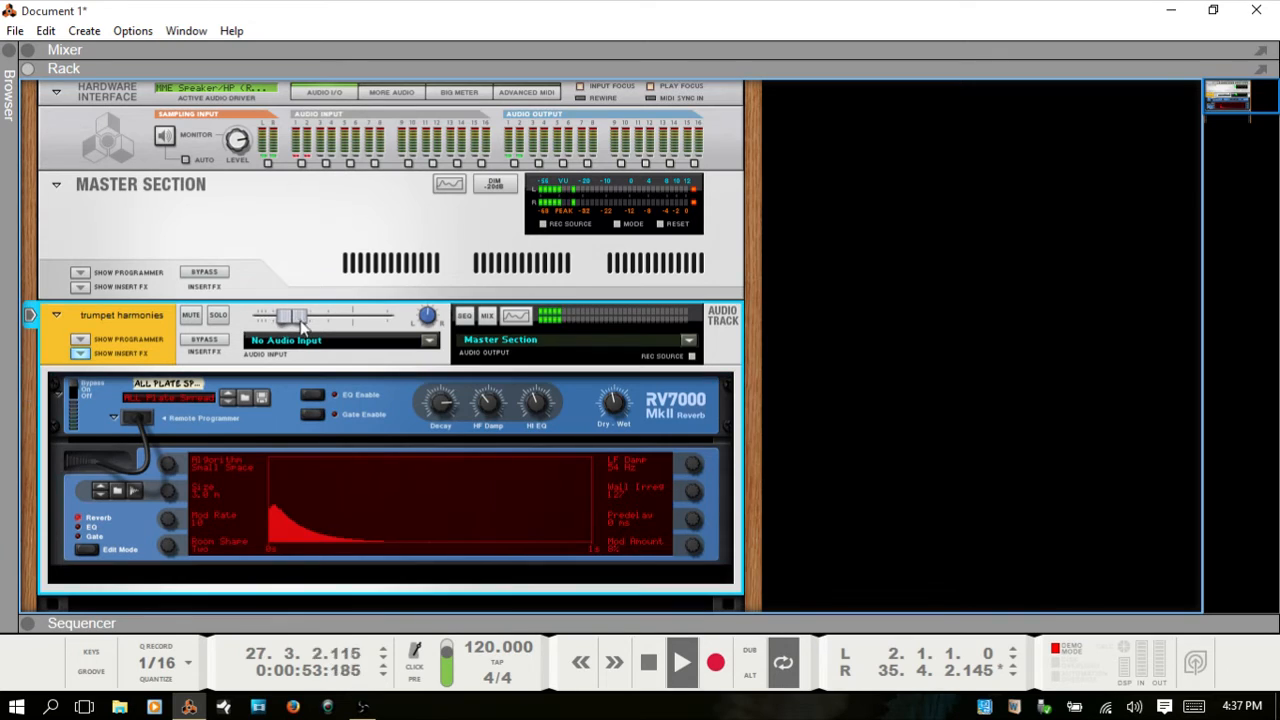
{"action": "left_click_drag", "start_coordinate": [301, 322], "coordinate": [334, 334]}
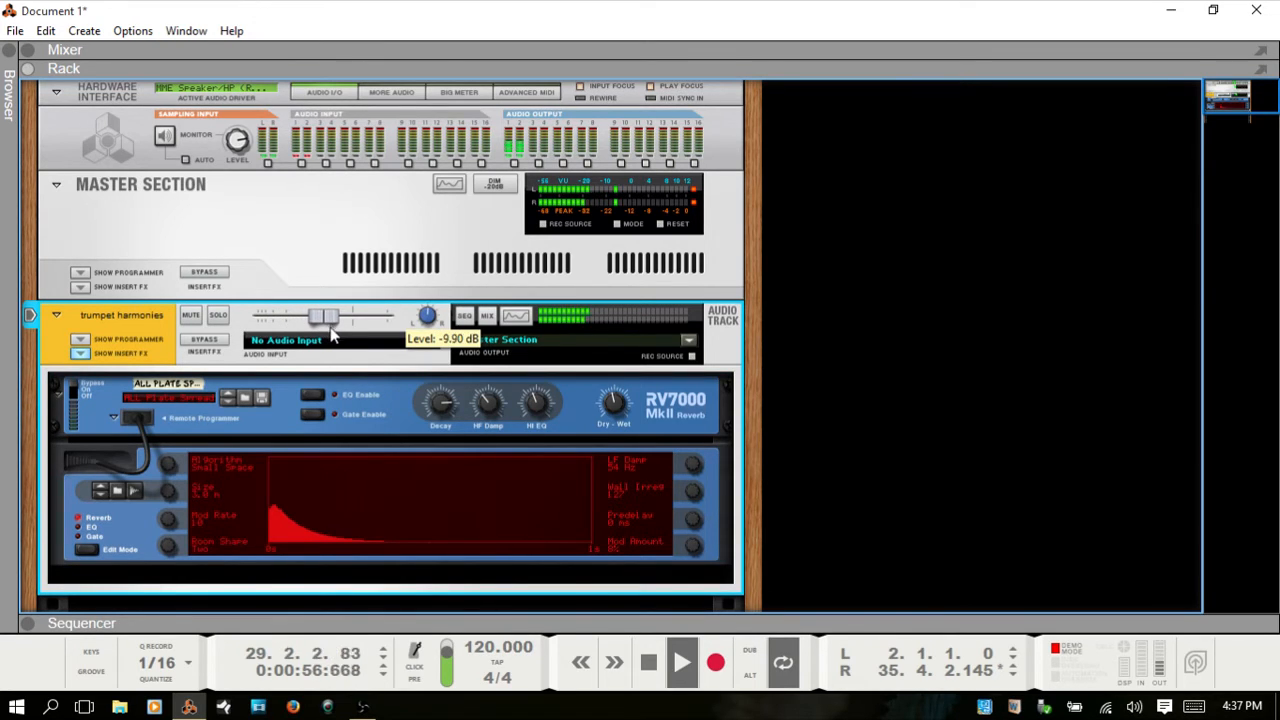
{"action": "left_click", "coordinate": [76, 394]}
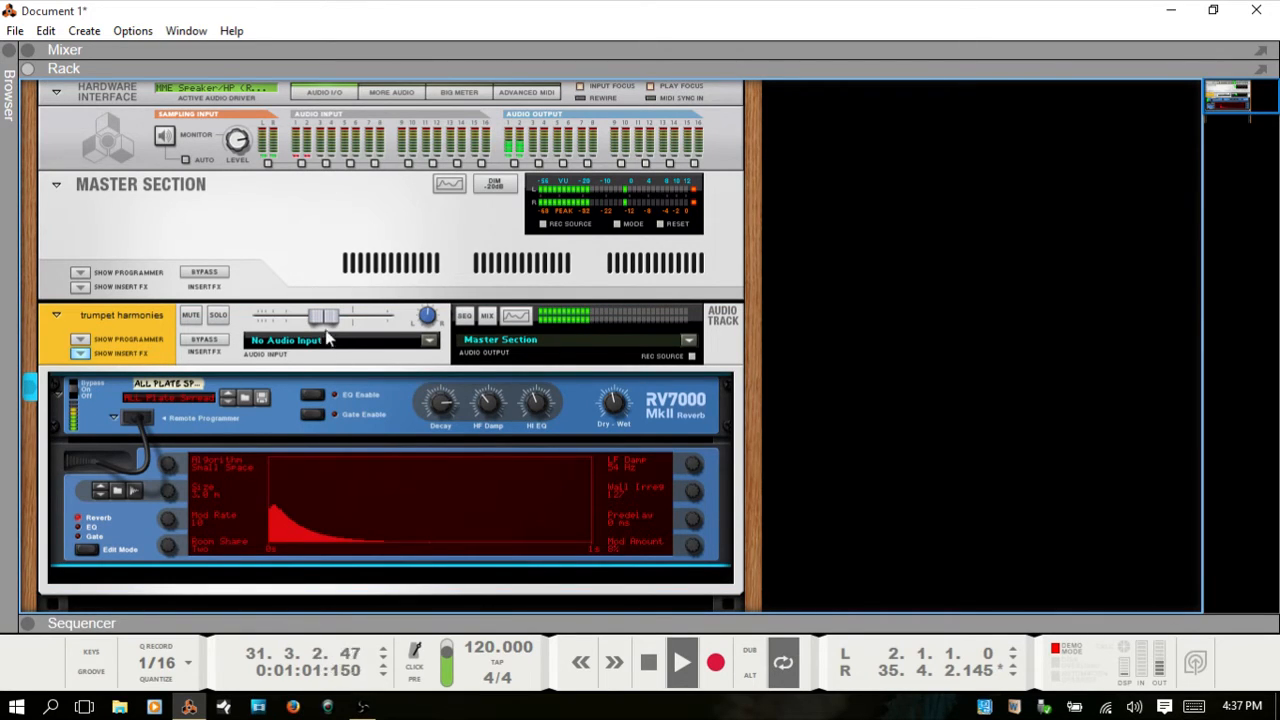
{"action": "mouse_move", "coordinate": [329, 321]}
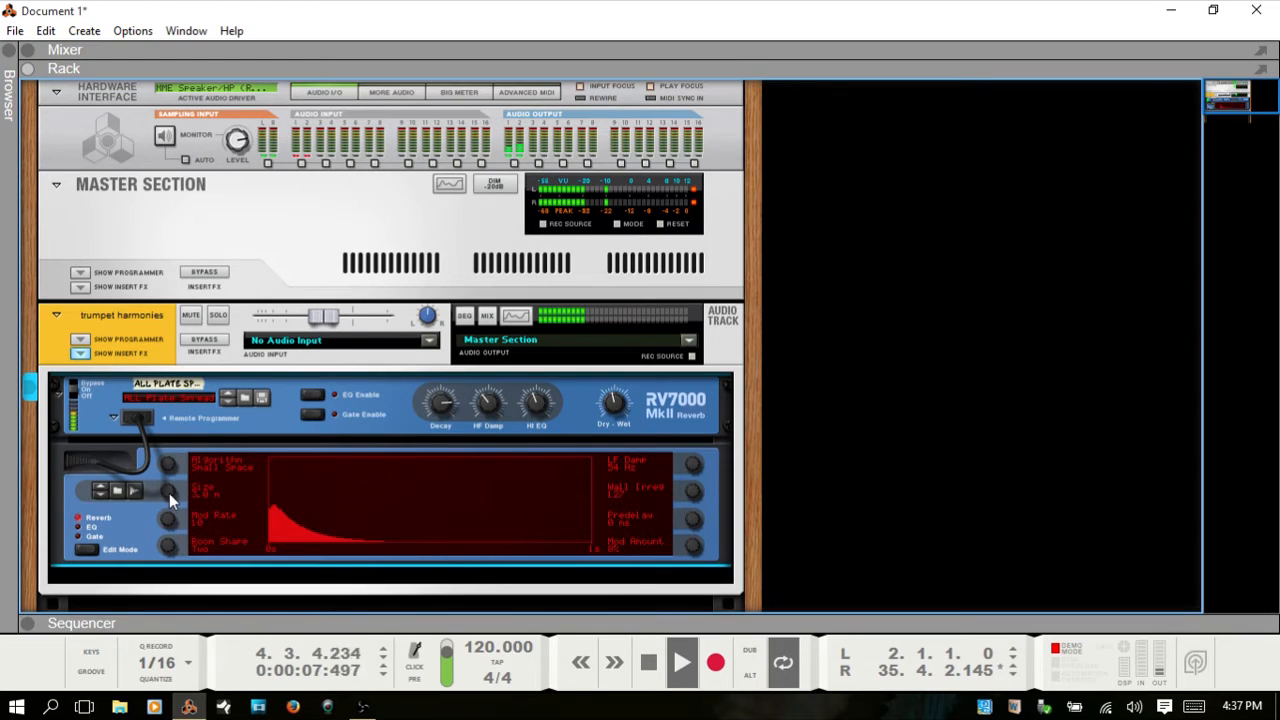
- Set the Small Space algorithm's Size to 6.7 m, Mod Rate to 41 and Room Shape to Four
{"action": "left_click_drag", "start_coordinate": [167, 492], "coordinate": [171, 482]}
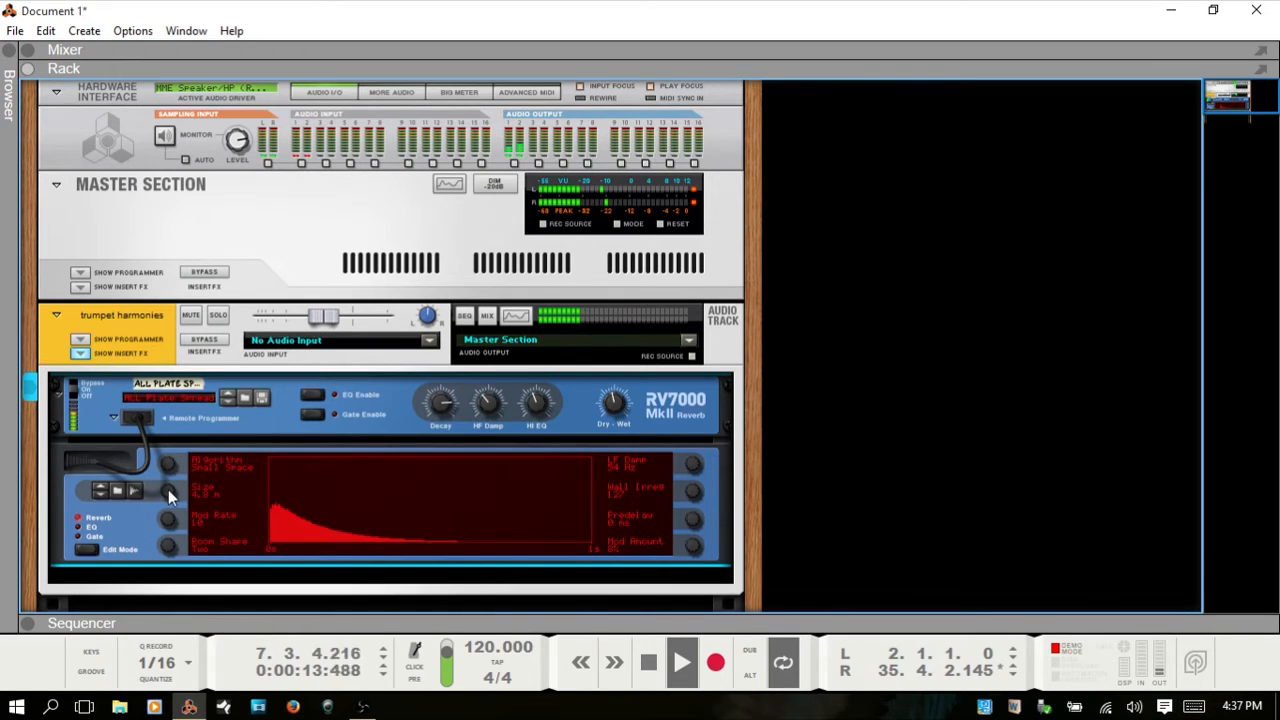
{"action": "left_click_drag", "start_coordinate": [168, 489], "coordinate": [174, 479]}
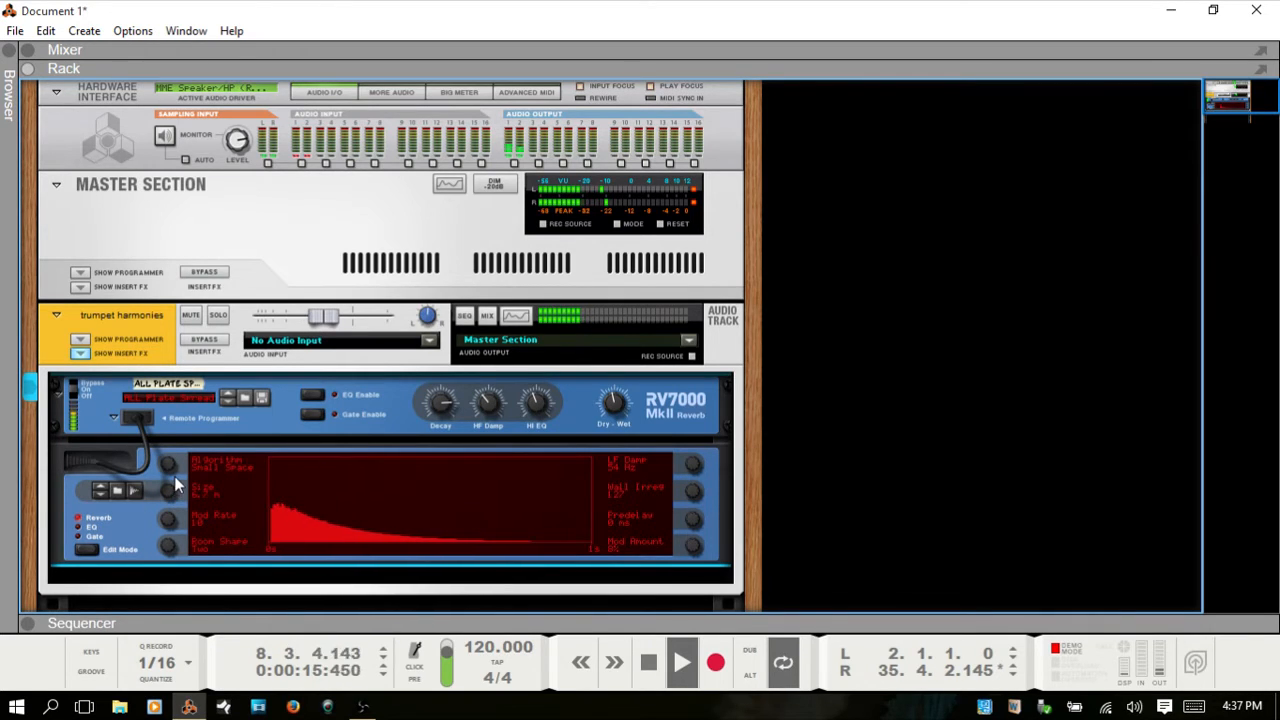
{"action": "left_click_drag", "start_coordinate": [168, 527], "coordinate": [167, 555]}
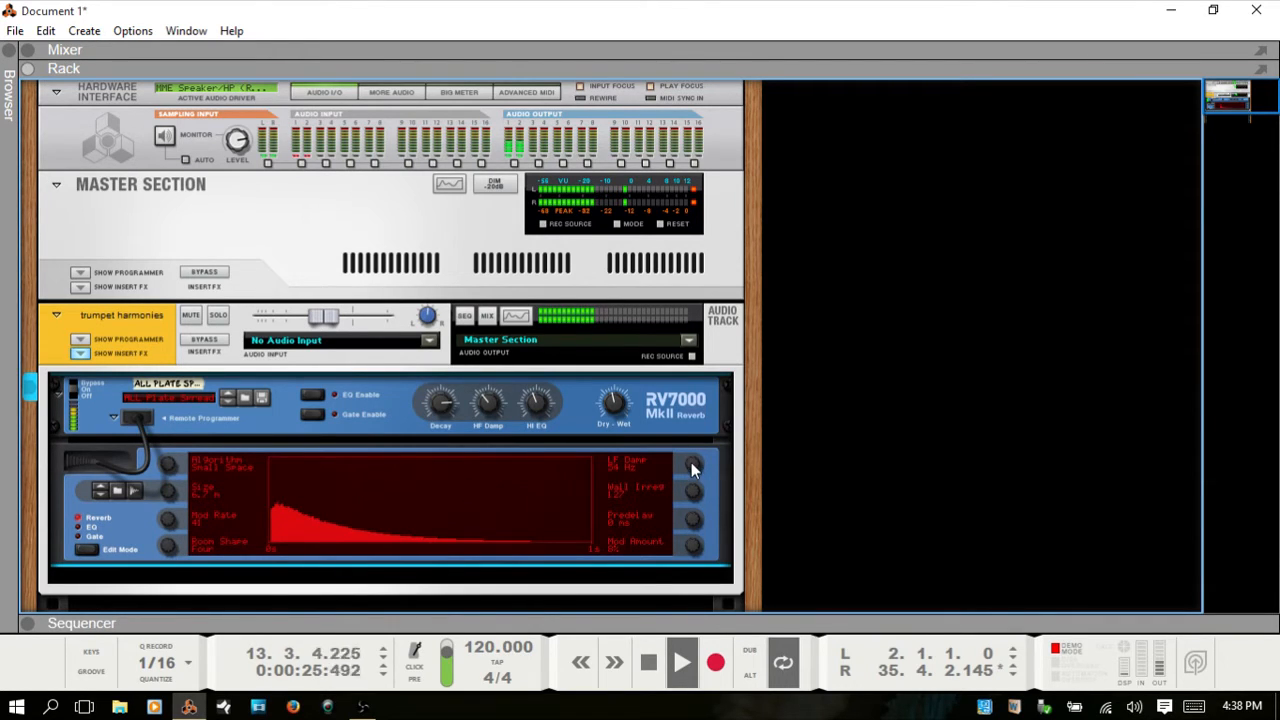
- Adjust Small Space to LF Damp about 170 Hz, Wall Irreg 62, Predelay 112 ms and Mod Amount 46%, with a larger Size
{"action": "left_click_drag", "start_coordinate": [694, 468], "coordinate": [695, 527]}
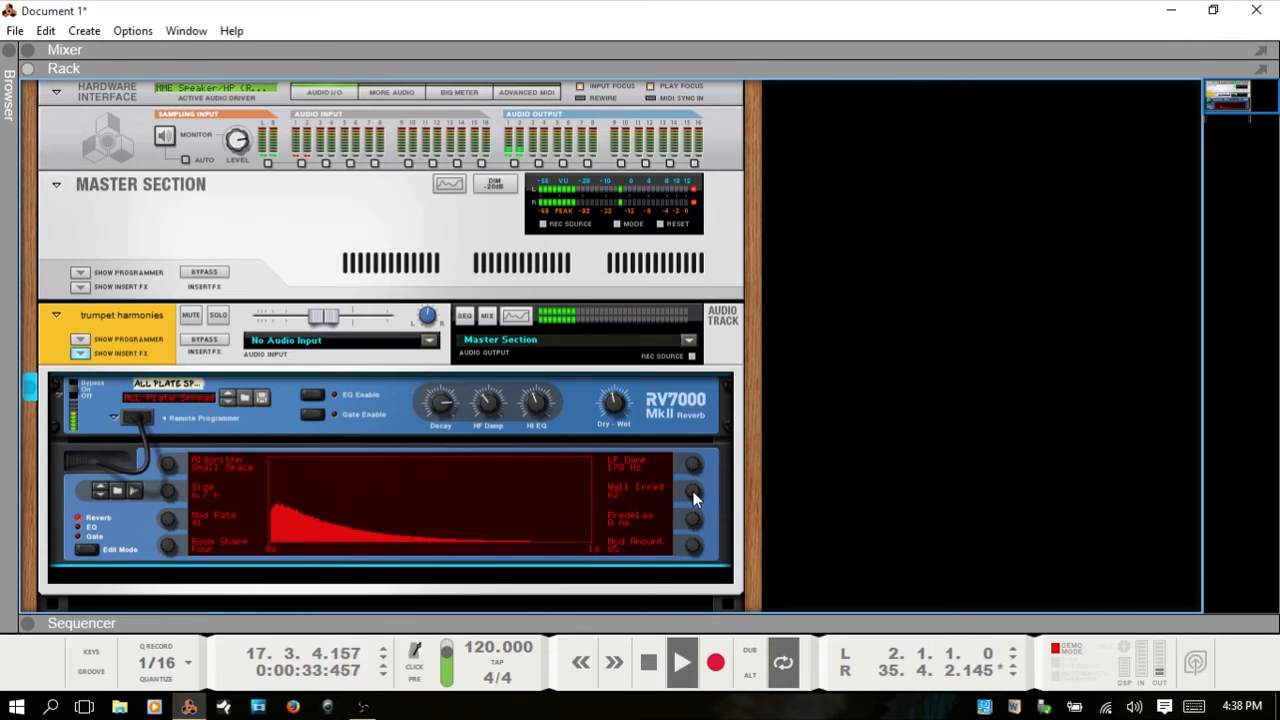
{"action": "left_click_drag", "start_coordinate": [691, 521], "coordinate": [691, 499]}
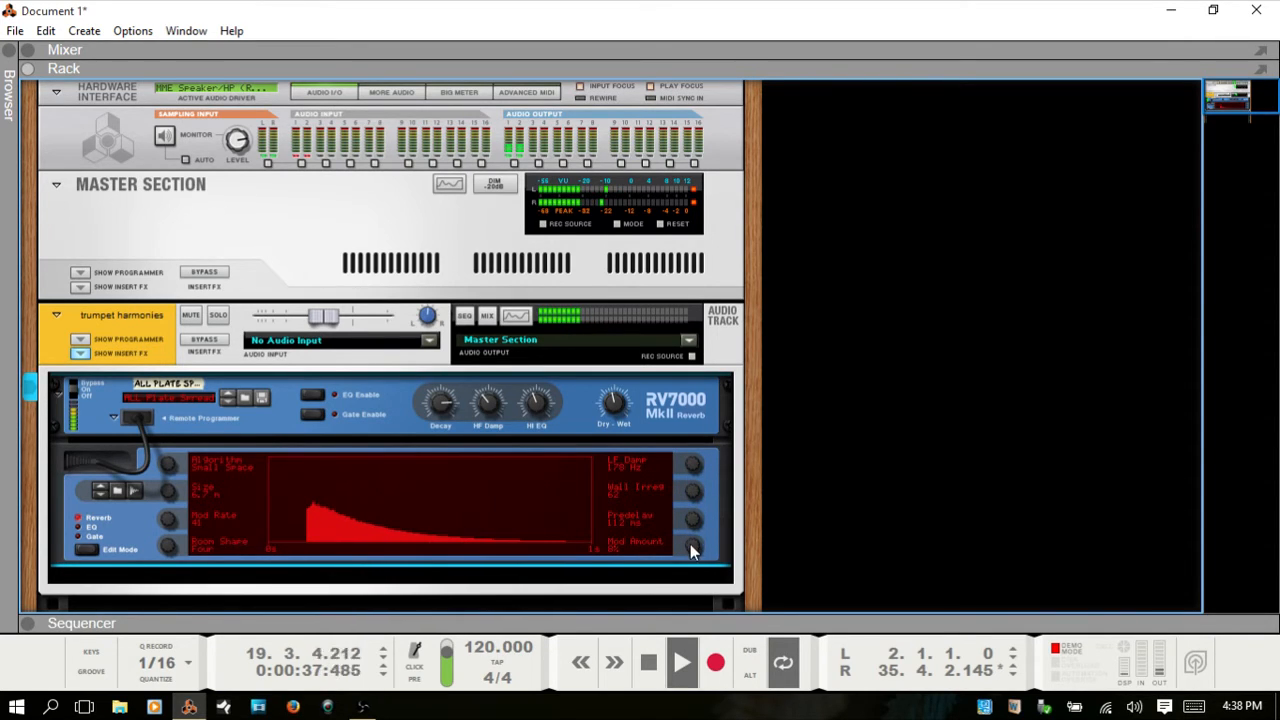
{"action": "left_click_drag", "start_coordinate": [691, 549], "coordinate": [696, 527]}
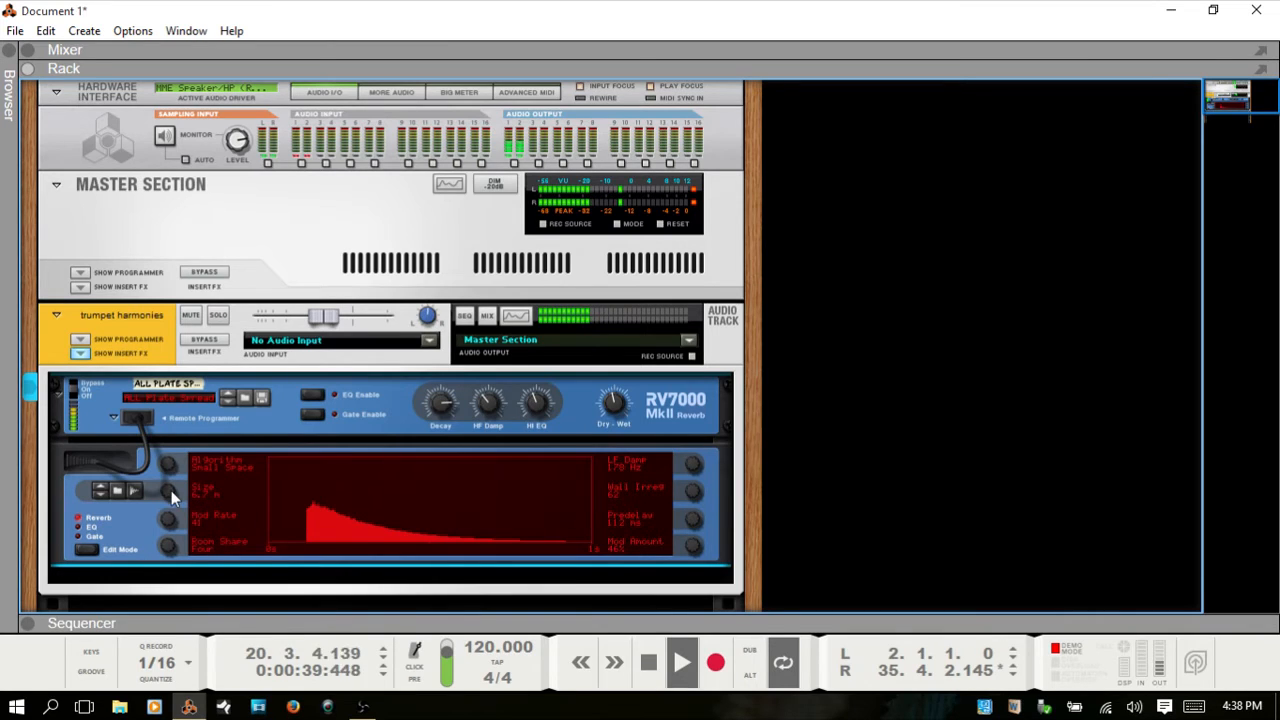
{"action": "left_click_drag", "start_coordinate": [168, 495], "coordinate": [170, 480]}
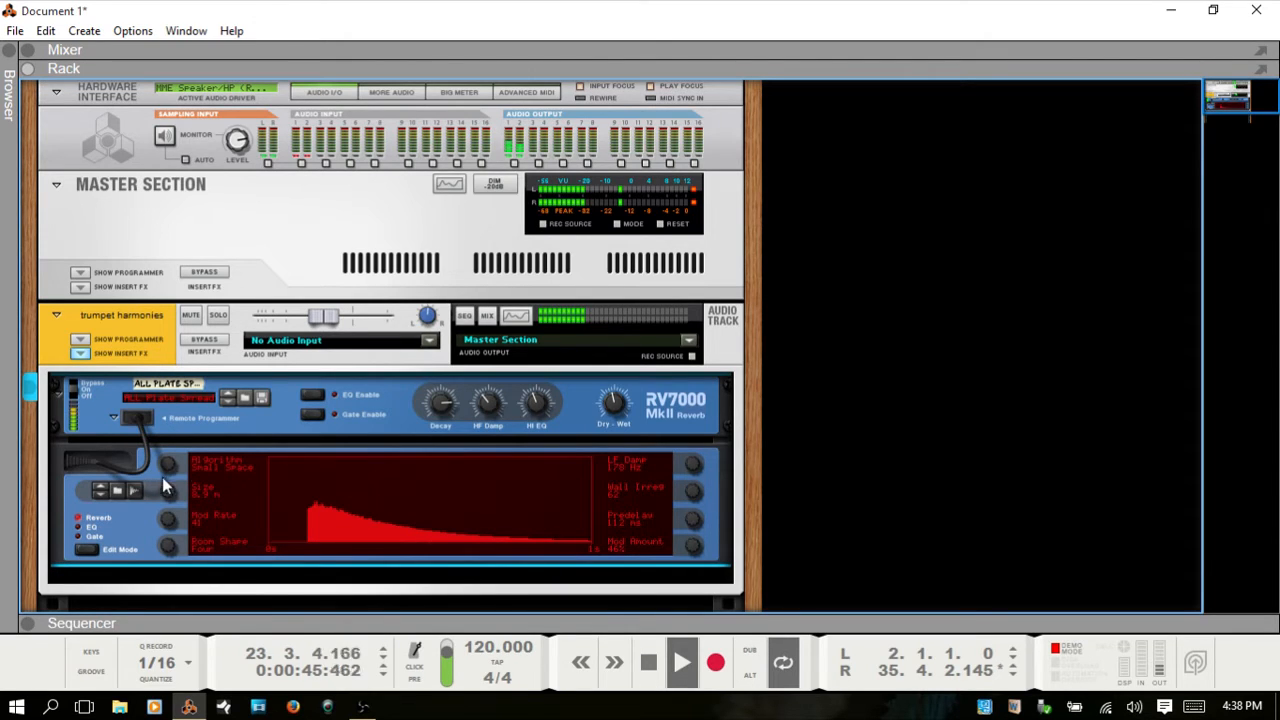
- Switch the algorithm to Room, increase Size slightly, lower Diffusion and set Room Shape to Two
{"action": "left_click_drag", "start_coordinate": [167, 463], "coordinate": [170, 460]}
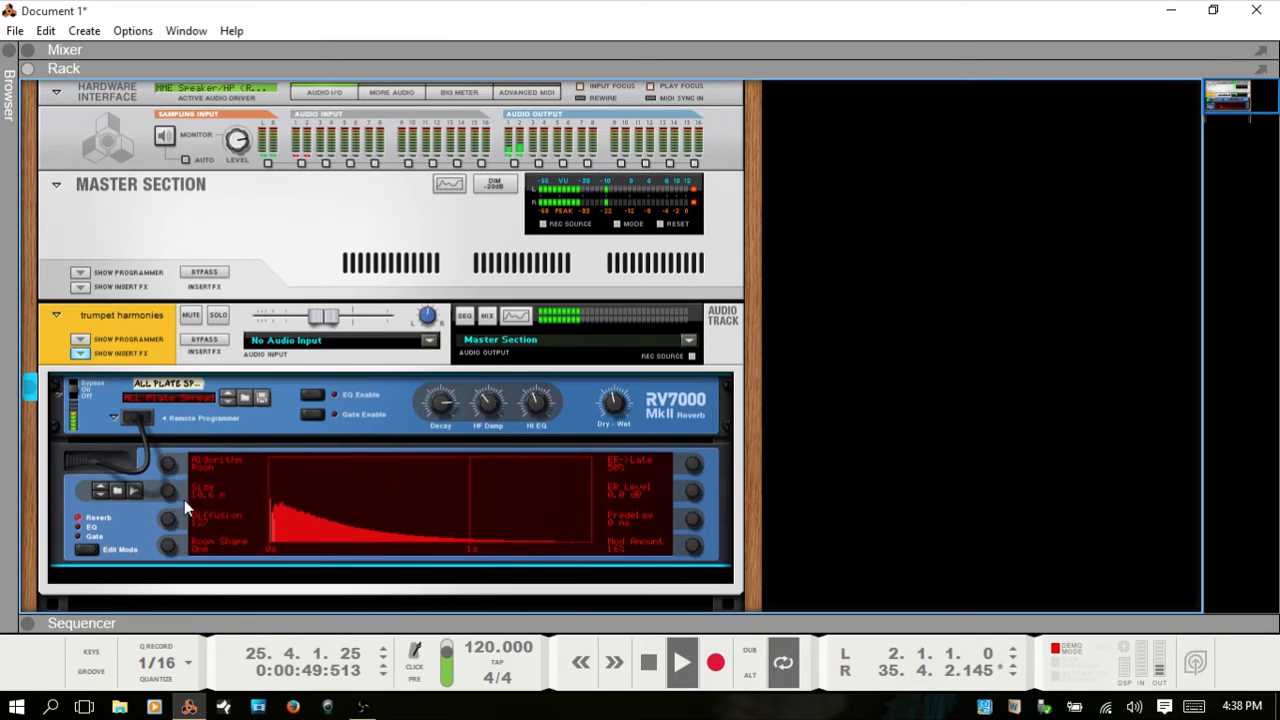
{"action": "left_click_drag", "start_coordinate": [171, 493], "coordinate": [171, 487]}
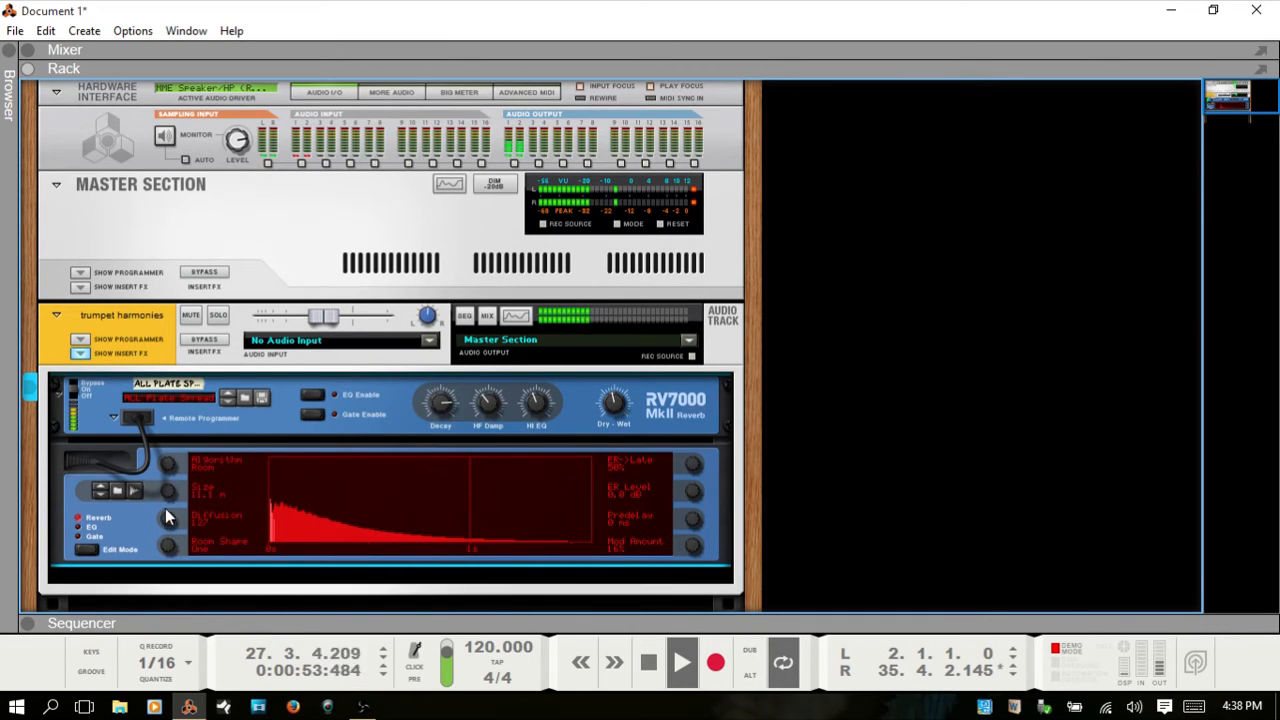
{"action": "mouse_move", "coordinate": [166, 514]}
{"action": "left_mouse_down"}
{"action": "mouse_move", "coordinate": [169, 547]}
{"action": "mouse_move", "coordinate": [174, 533]}
{"action": "left_mouse_up"}
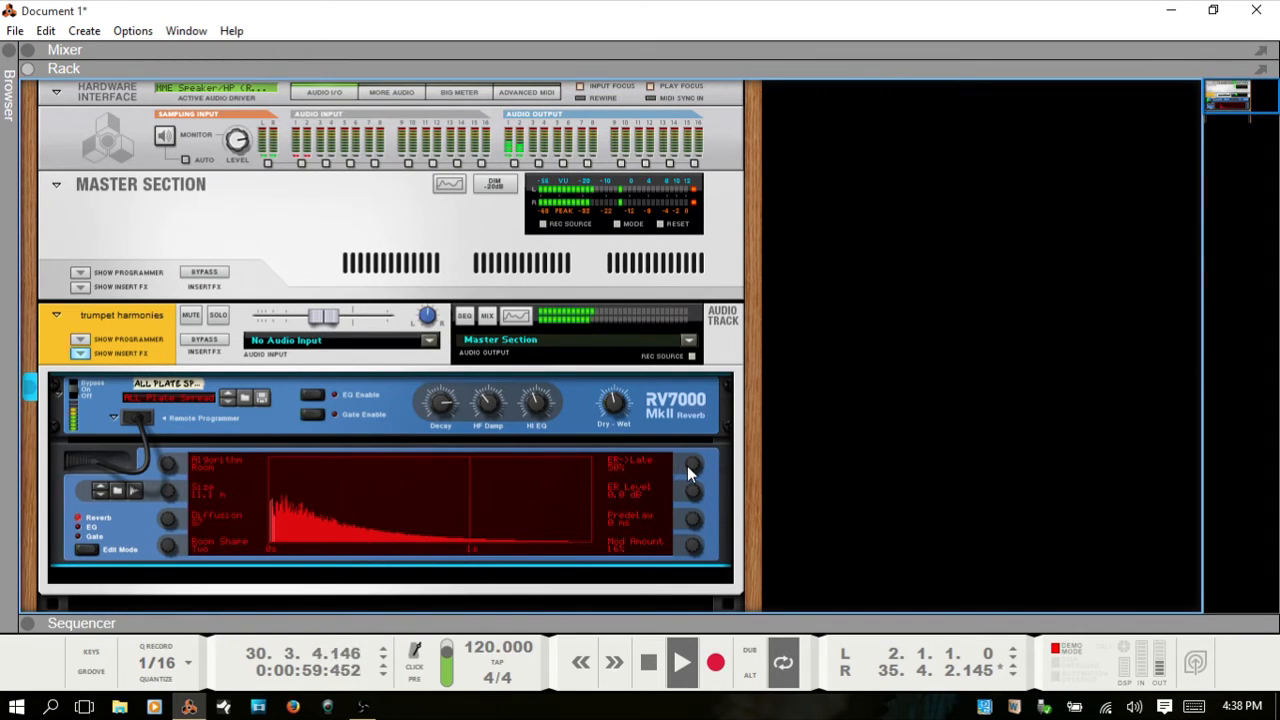
- Set the Room algorithm's ER->Late to 72%, ER Level to 4.9 dB and Predelay to 61 ms
{"action": "mouse_move", "coordinate": [691, 468]}
{"action": "left_mouse_down"}
{"action": "mouse_move", "coordinate": [693, 457]}
{"action": "mouse_move", "coordinate": [697, 468]}
{"action": "left_mouse_up"}
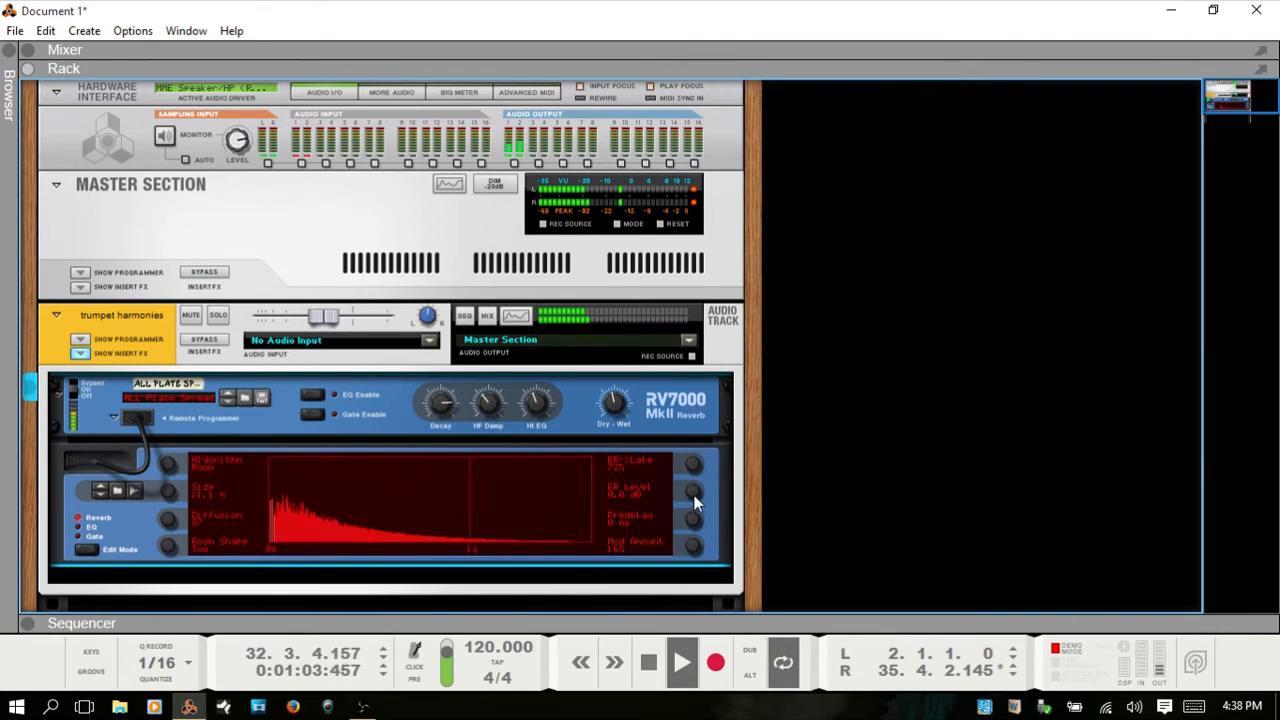
{"action": "left_click_drag", "start_coordinate": [698, 491], "coordinate": [697, 468]}
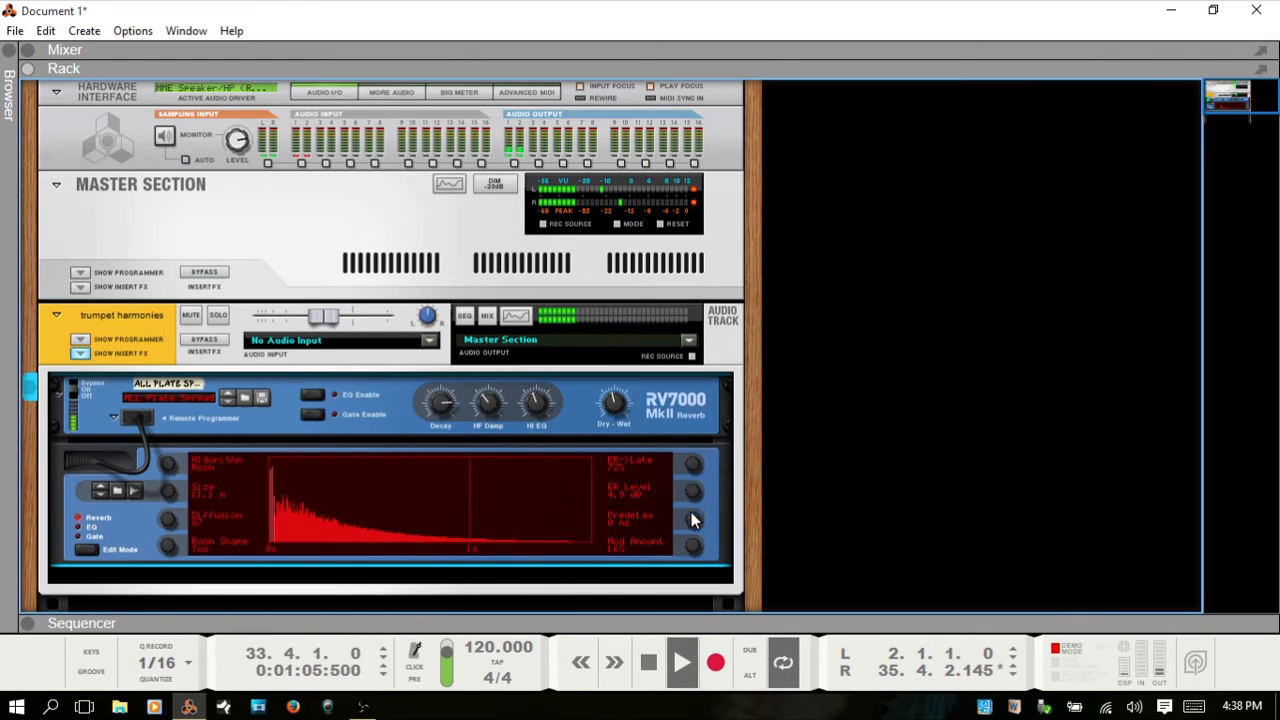
{"action": "left_click_drag", "start_coordinate": [697, 530], "coordinate": [691, 514]}
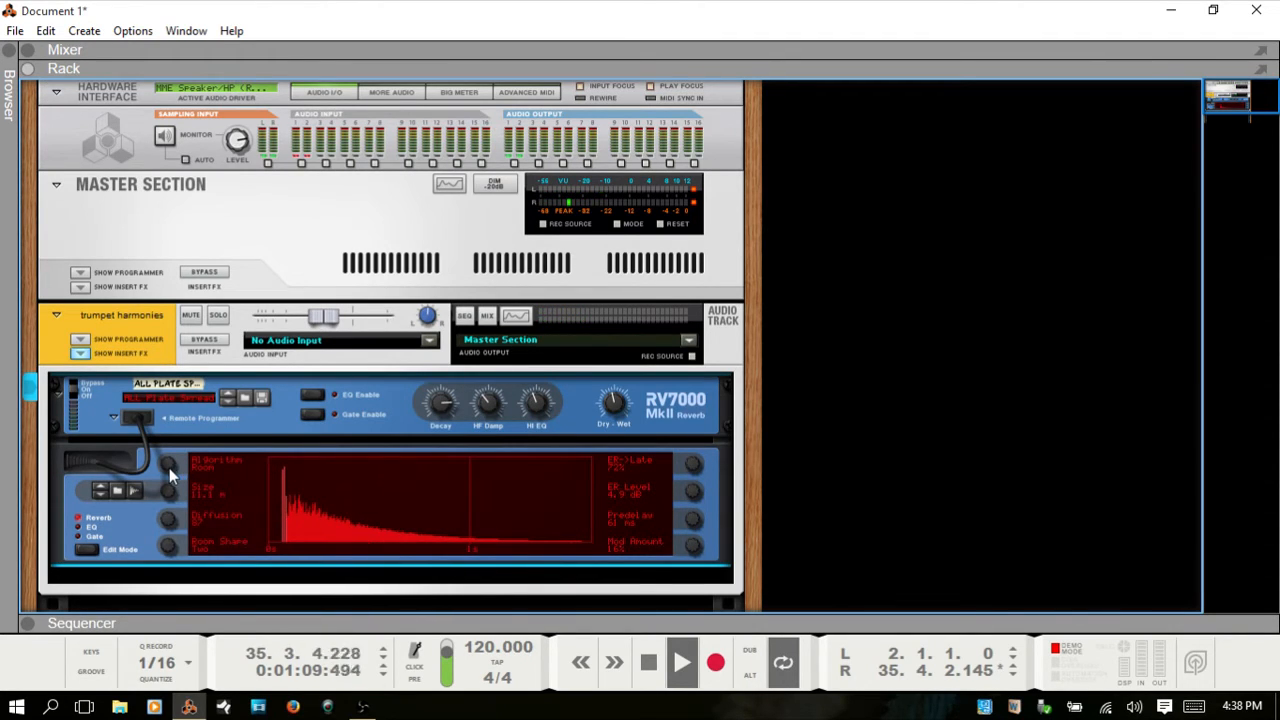
- Switch the algorithm to Hall with Room Shape Two, and raise the trumpet harmonies track's level a little
{"action": "left_click_drag", "start_coordinate": [169, 468], "coordinate": [168, 465]}
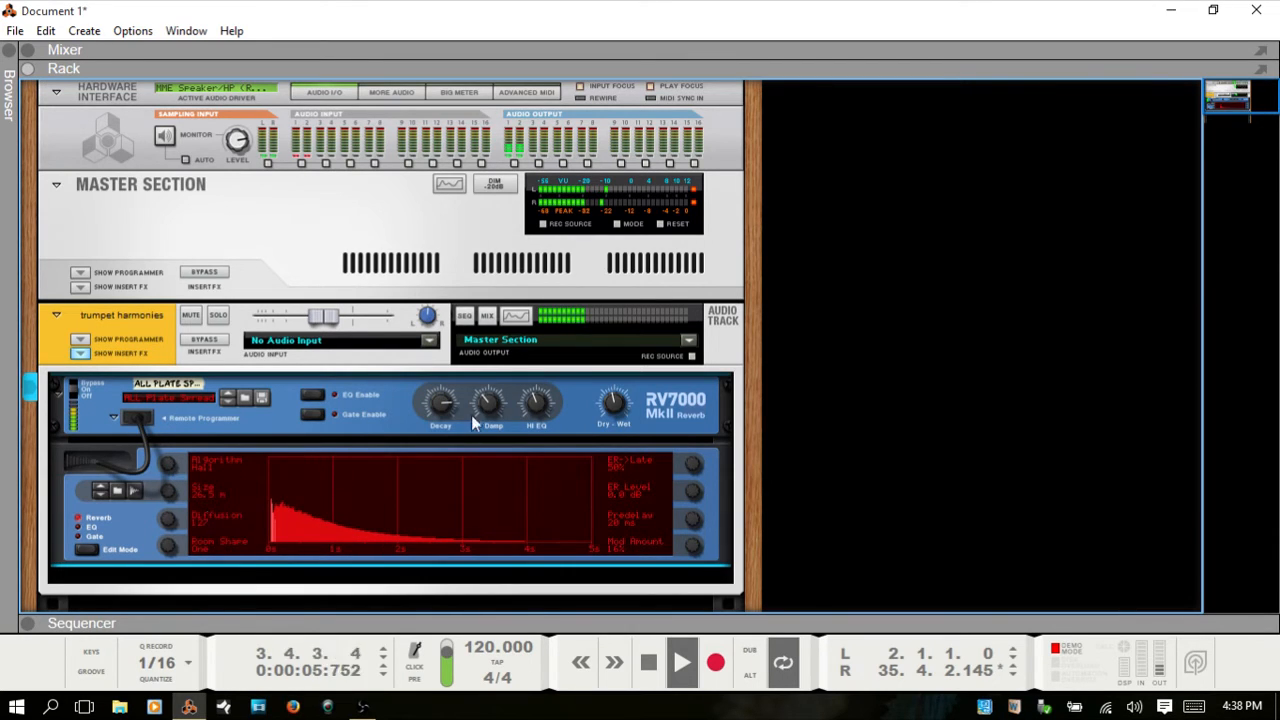
{"action": "left_click_drag", "start_coordinate": [323, 324], "coordinate": [338, 326]}
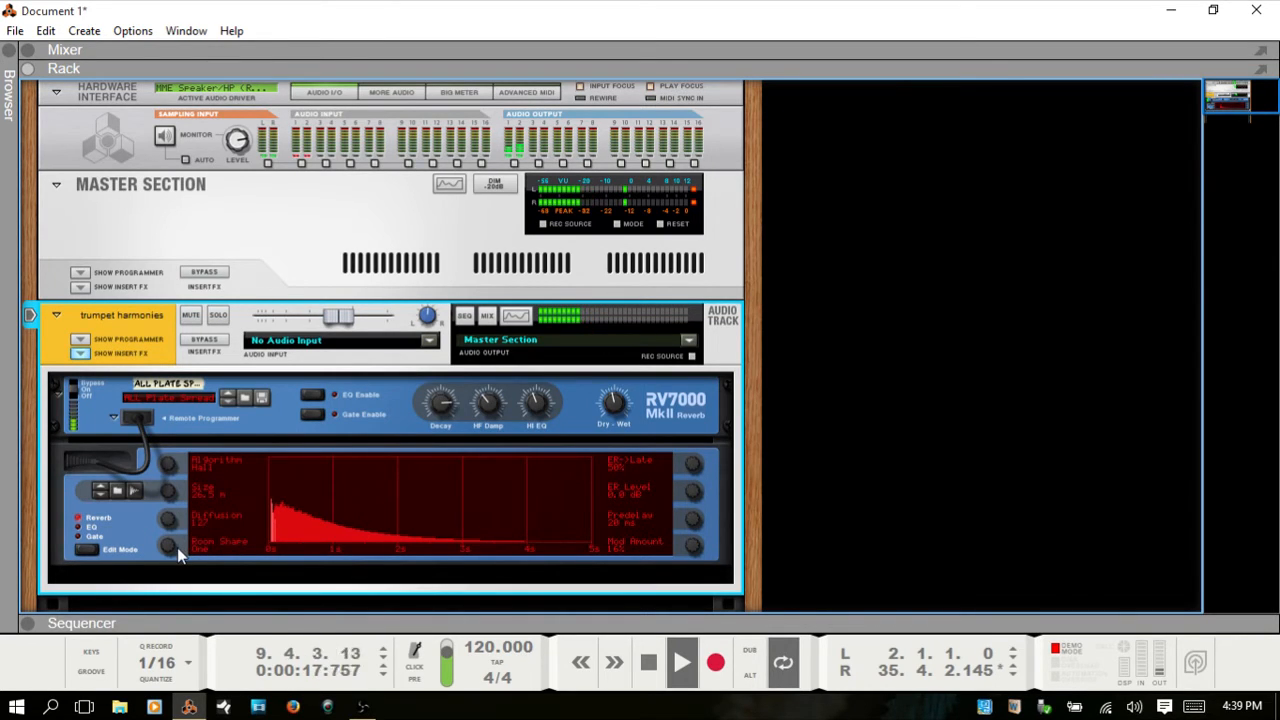
{"action": "left_click_drag", "start_coordinate": [164, 546], "coordinate": [165, 533]}
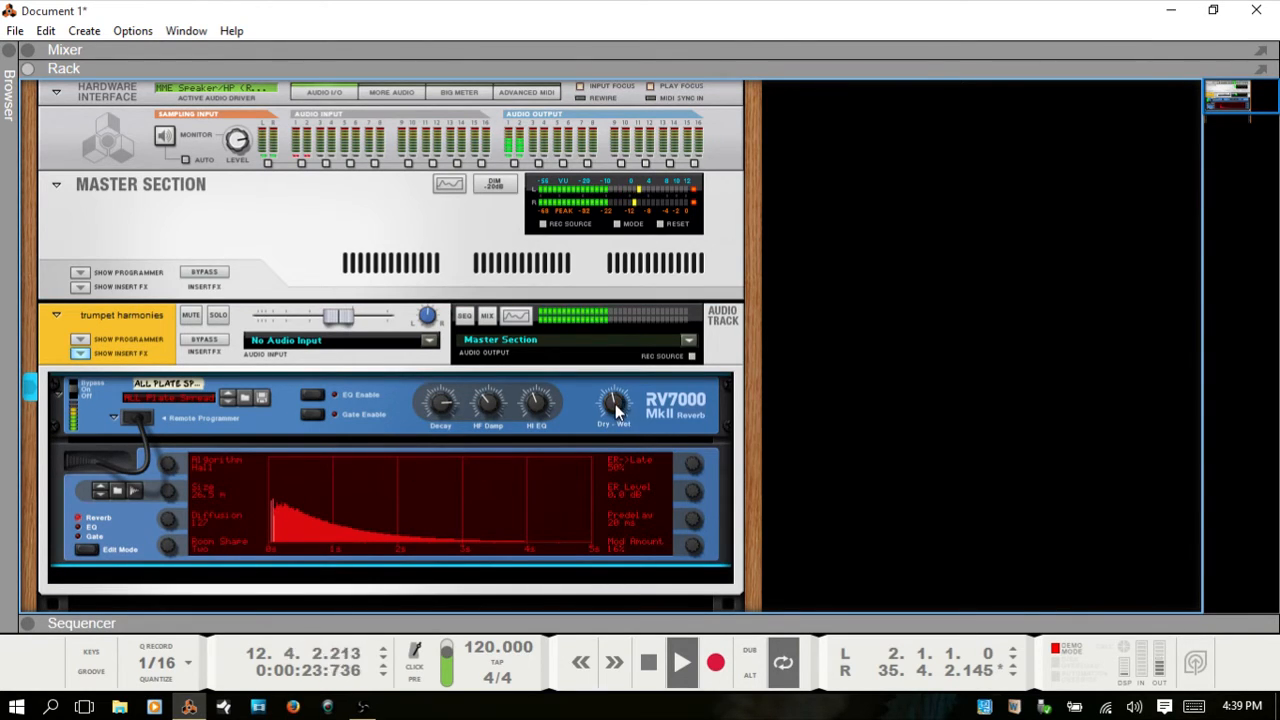
- Turn the Dry-Wet balance strongly towards wet to hear the Hall reverb, and bring it back to a drier mix
{"action": "mouse_move", "coordinate": [615, 404]}
{"action": "left_click_drag", "start_coordinate": [615, 404], "coordinate": [620, 393]}
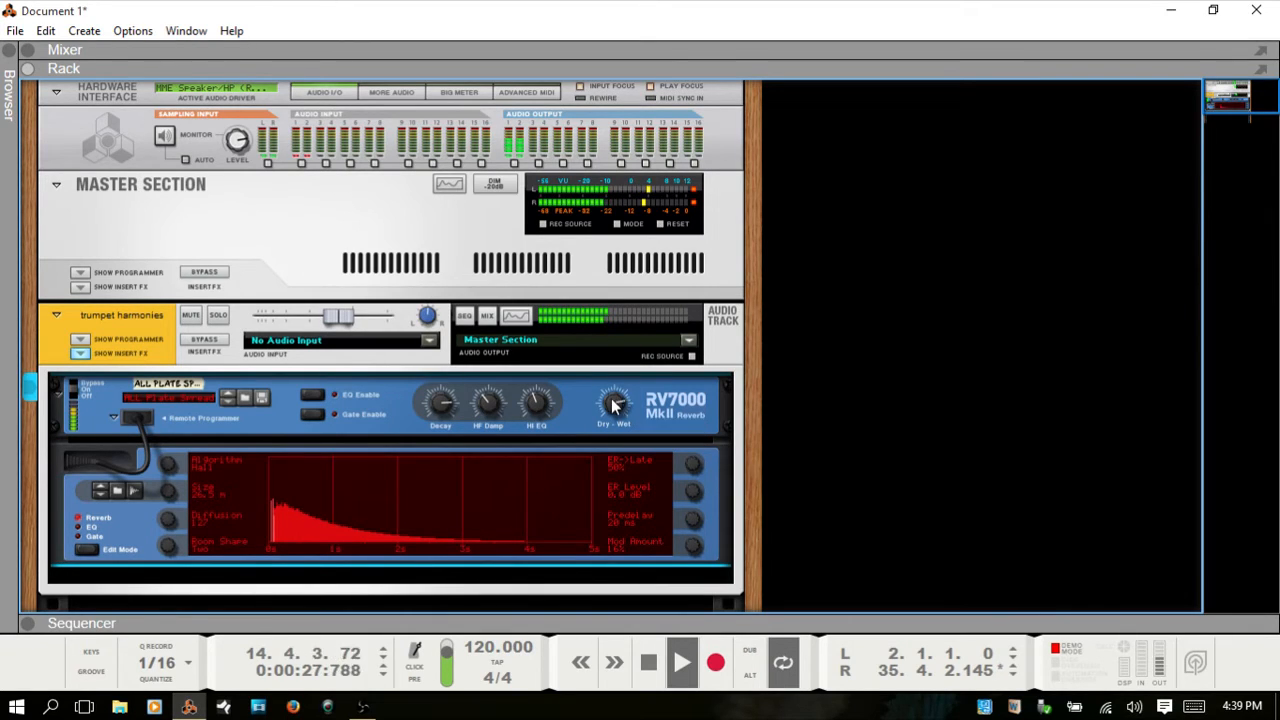
{"action": "mouse_move", "coordinate": [614, 410]}
{"action": "left_mouse_down"}
{"action": "mouse_move", "coordinate": [617, 436]}
{"action": "mouse_move", "coordinate": [619, 407]}
{"action": "left_mouse_up"}
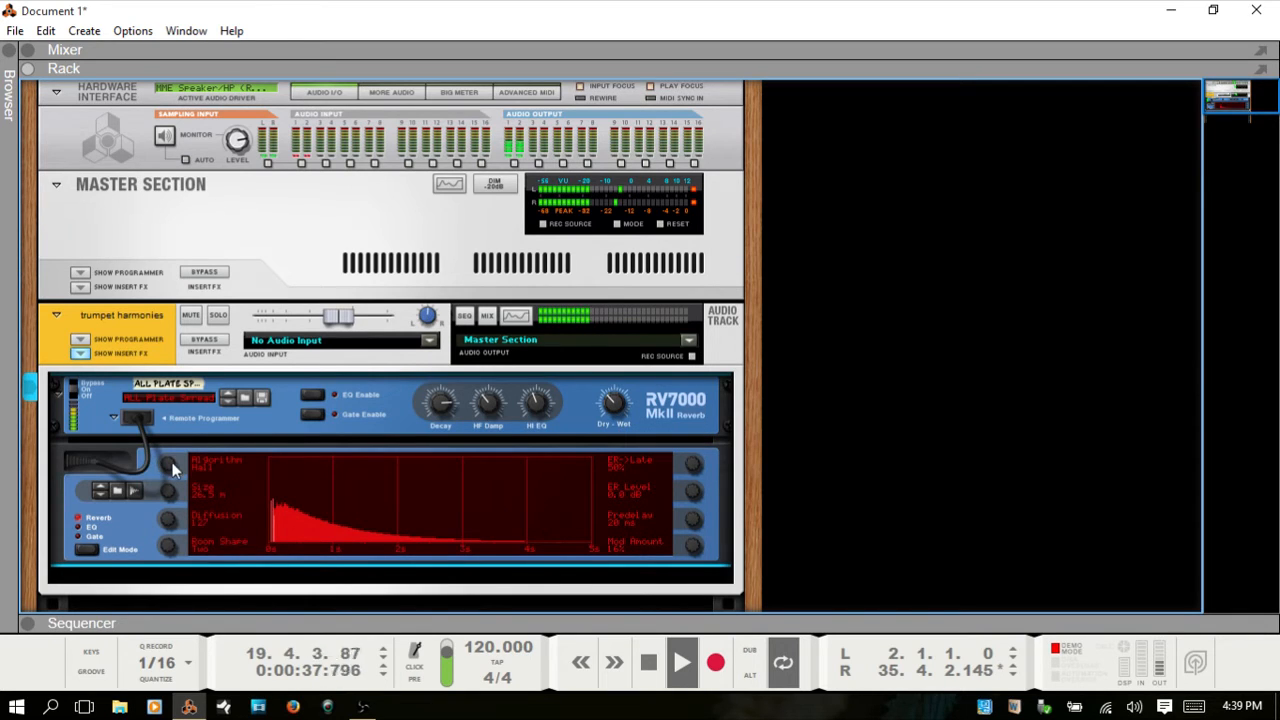
- Switch the algorithm to Arena with a slightly drier mix, and set Right Delay to 950 ms and Stereo Lvl to 4.5 dB
{"action": "left_click_drag", "start_coordinate": [166, 465], "coordinate": [170, 463]}
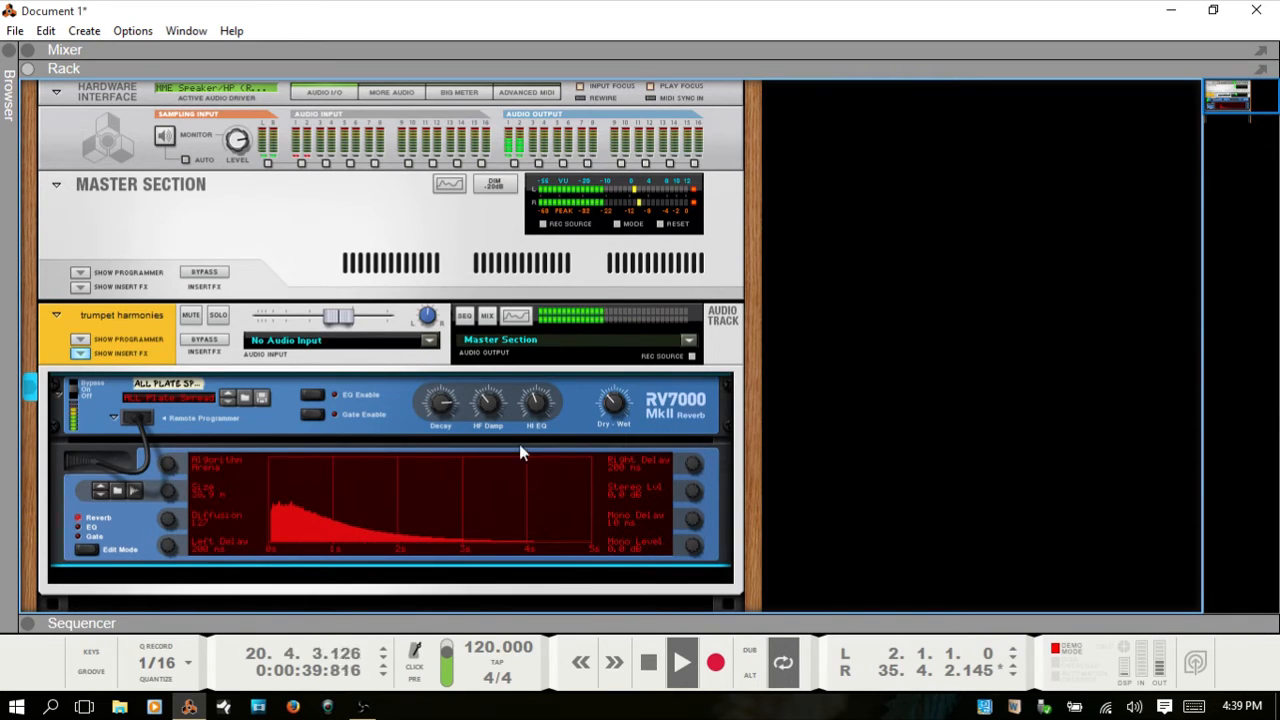
{"action": "mouse_move", "coordinate": [614, 410]}
{"action": "left_mouse_down"}
{"action": "mouse_move", "coordinate": [619, 395]}
{"action": "mouse_move", "coordinate": [613, 427]}
{"action": "left_mouse_up"}
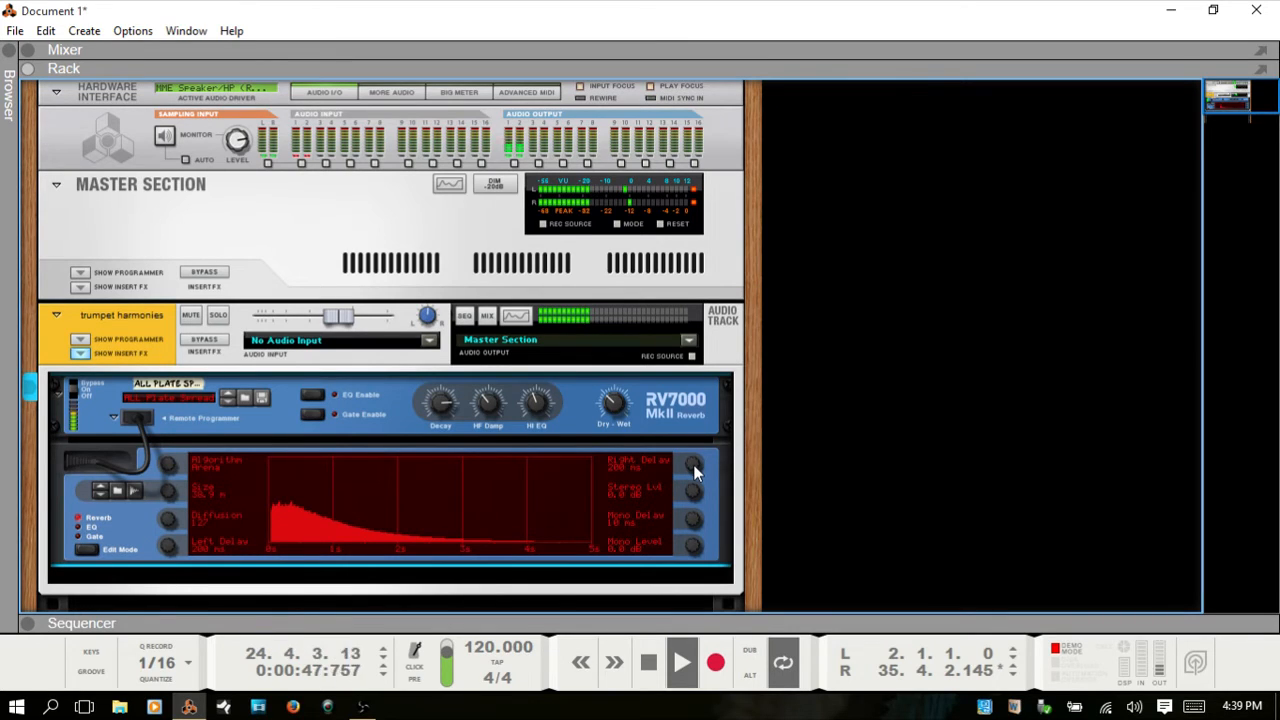
{"action": "left_click_drag", "start_coordinate": [693, 464], "coordinate": [690, 406]}
{"action": "left_click_drag", "start_coordinate": [695, 497], "coordinate": [695, 480]}
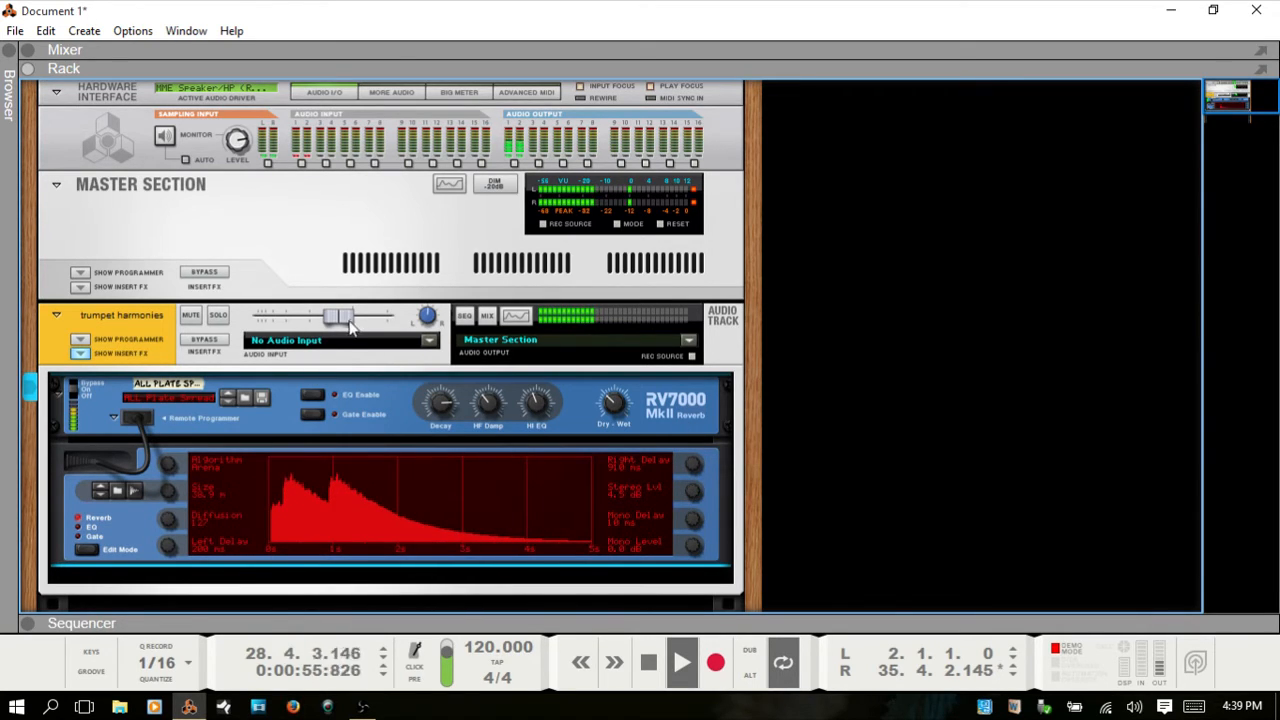
- Lower the trumpet harmonies track's level to about -12.23 dB and switch the reverb algorithm to Spring
{"action": "left_click_drag", "start_coordinate": [345, 320], "coordinate": [337, 324]}
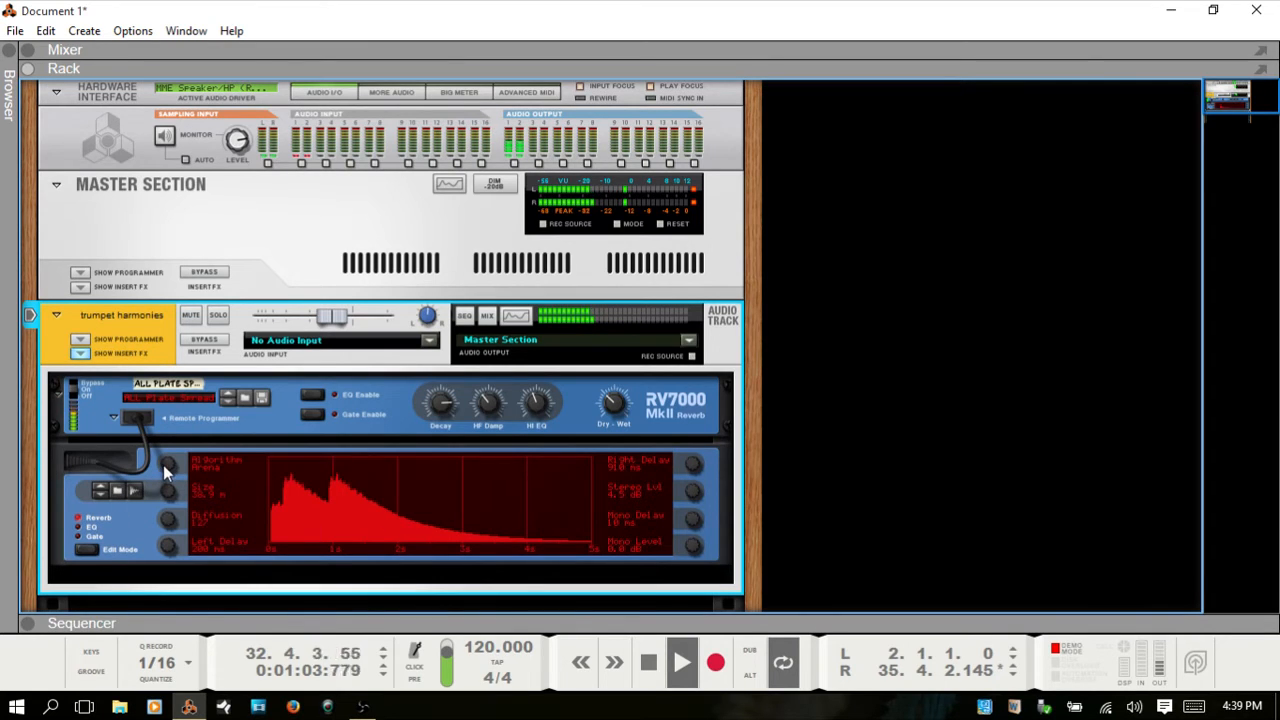
{"action": "left_click_drag", "start_coordinate": [331, 316], "coordinate": [217, 372]}
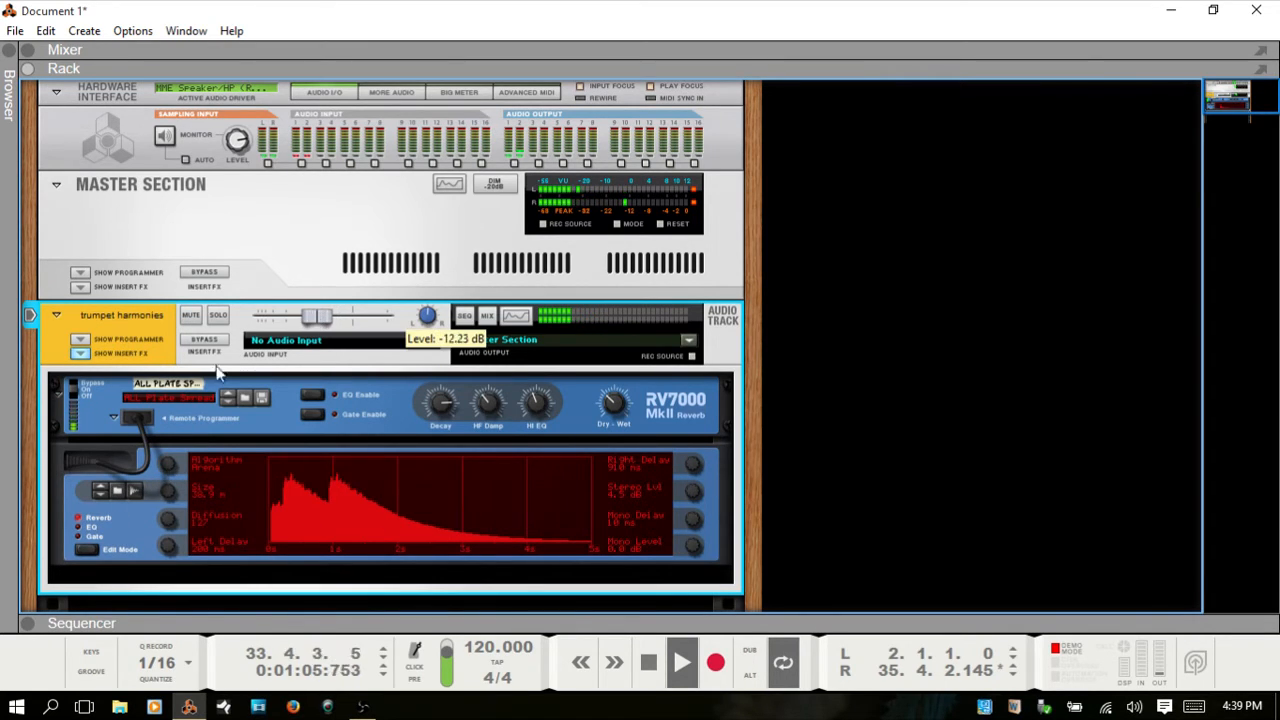
{"action": "left_click_drag", "start_coordinate": [166, 465], "coordinate": [166, 457]}
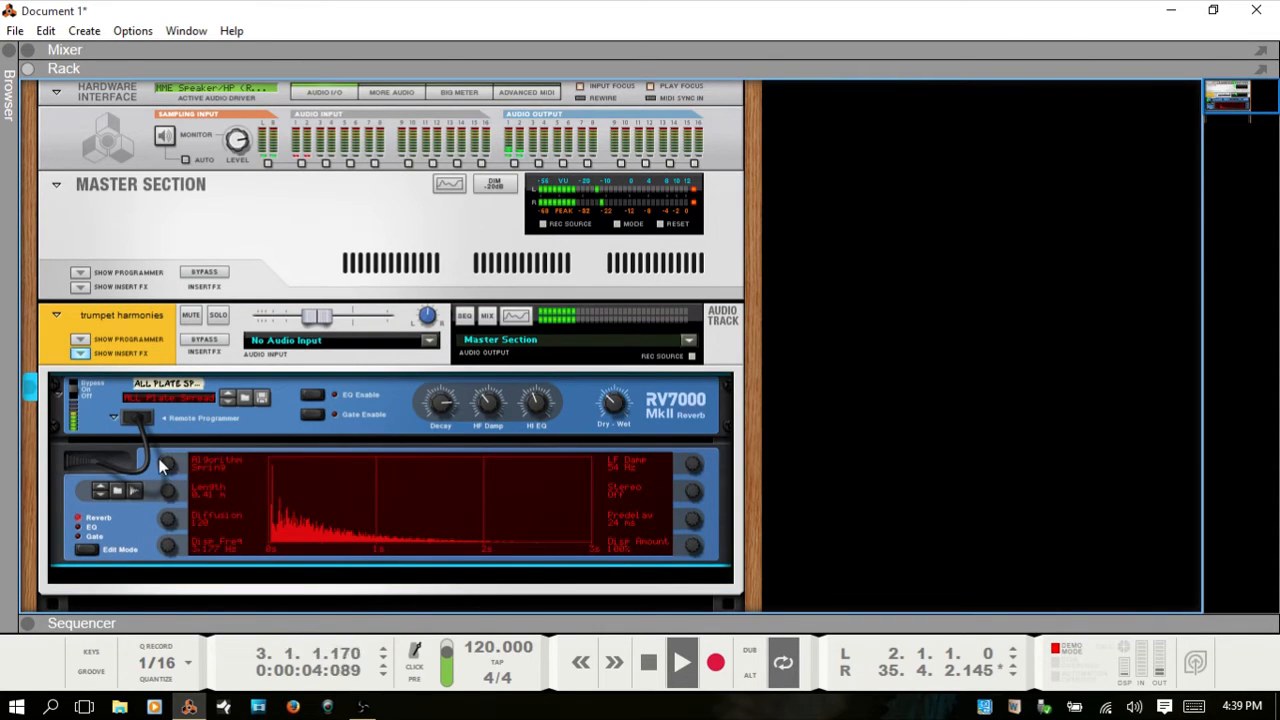
- Switch the algorithm to Echo with an Echo Time of 320 ms, and audition it with Decay at 117 and with a much shorter decay
{"action": "left_click_drag", "start_coordinate": [167, 465], "coordinate": [167, 460]}
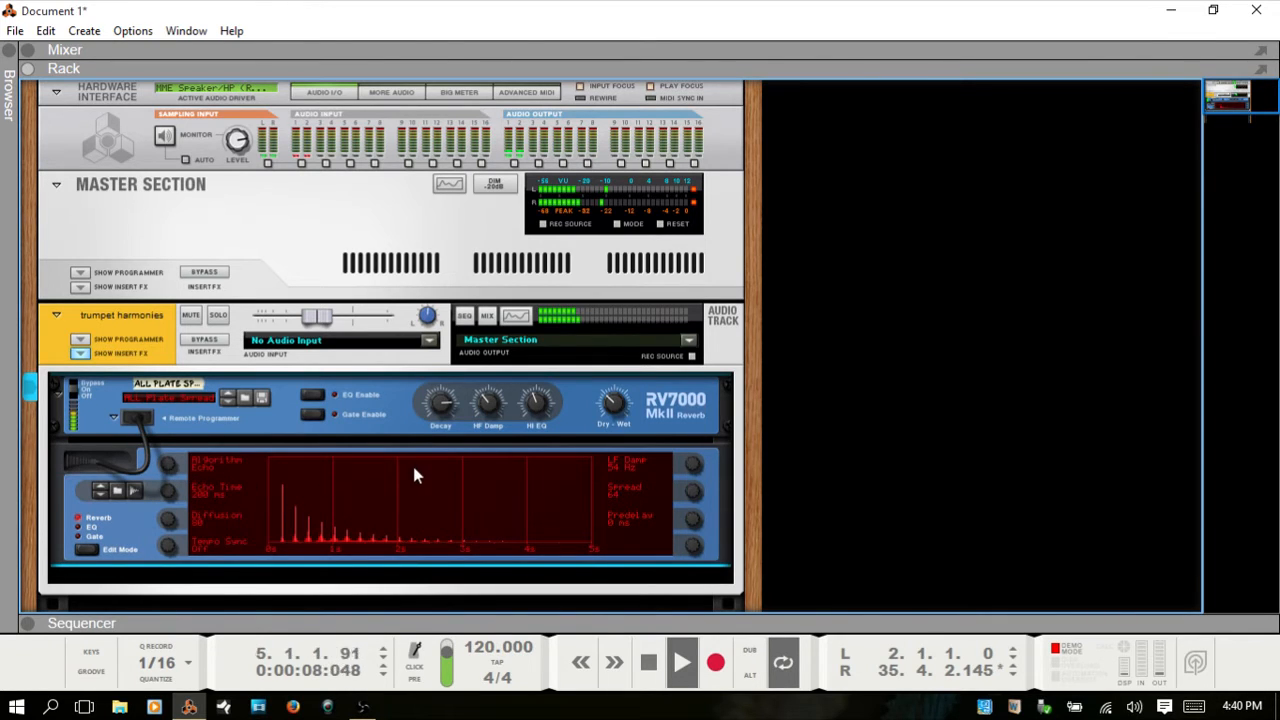
{"action": "mouse_move", "coordinate": [616, 401]}
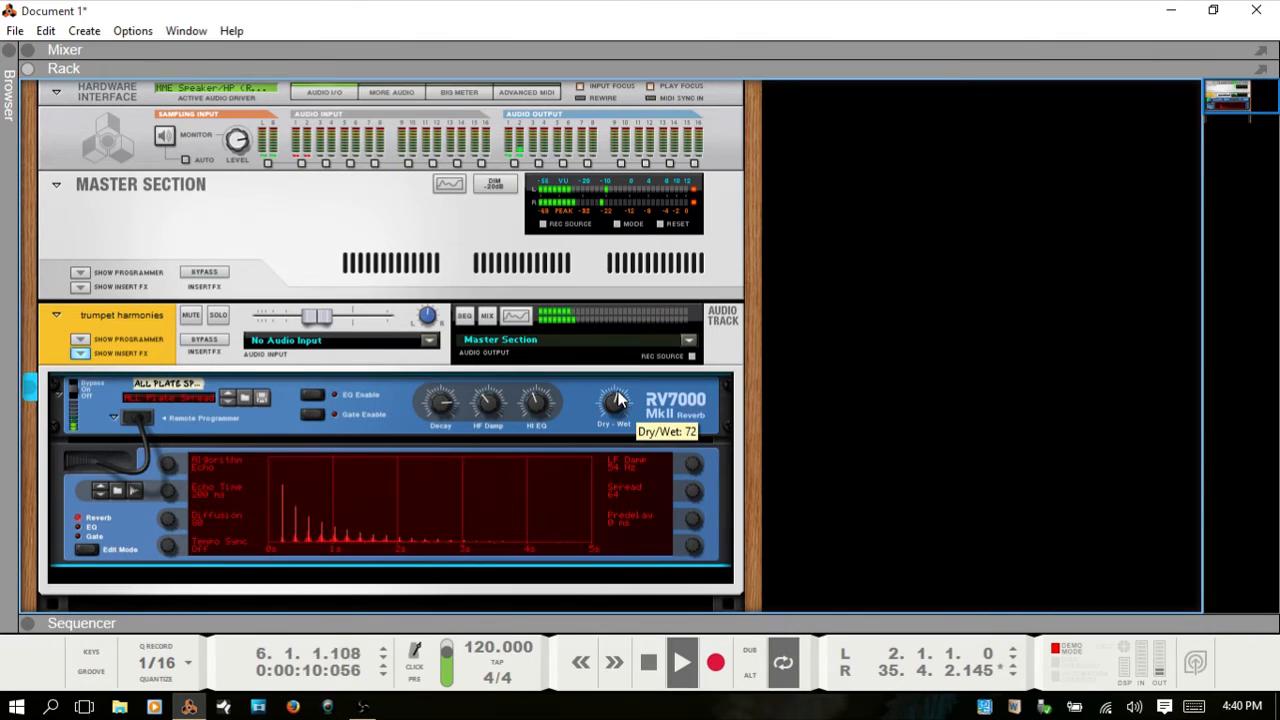
{"action": "left_click_drag", "start_coordinate": [164, 490], "coordinate": [168, 478]}
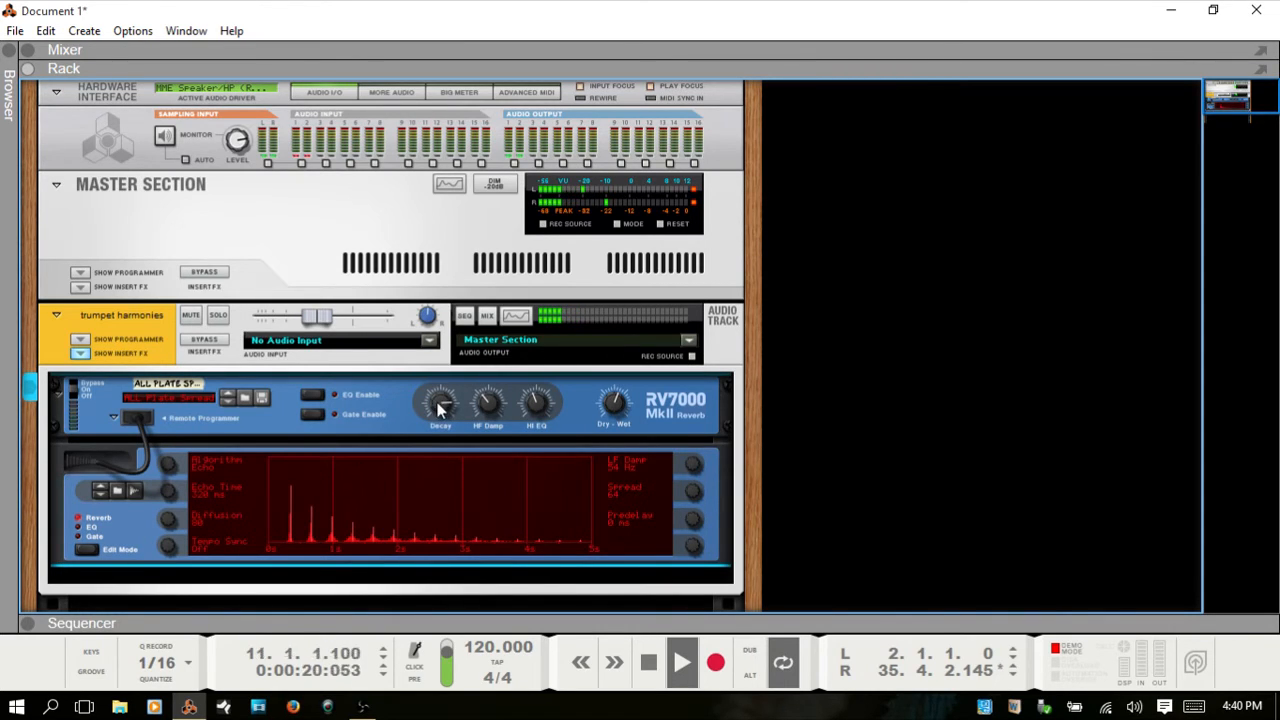
{"action": "left_click_drag", "start_coordinate": [438, 410], "coordinate": [449, 396]}
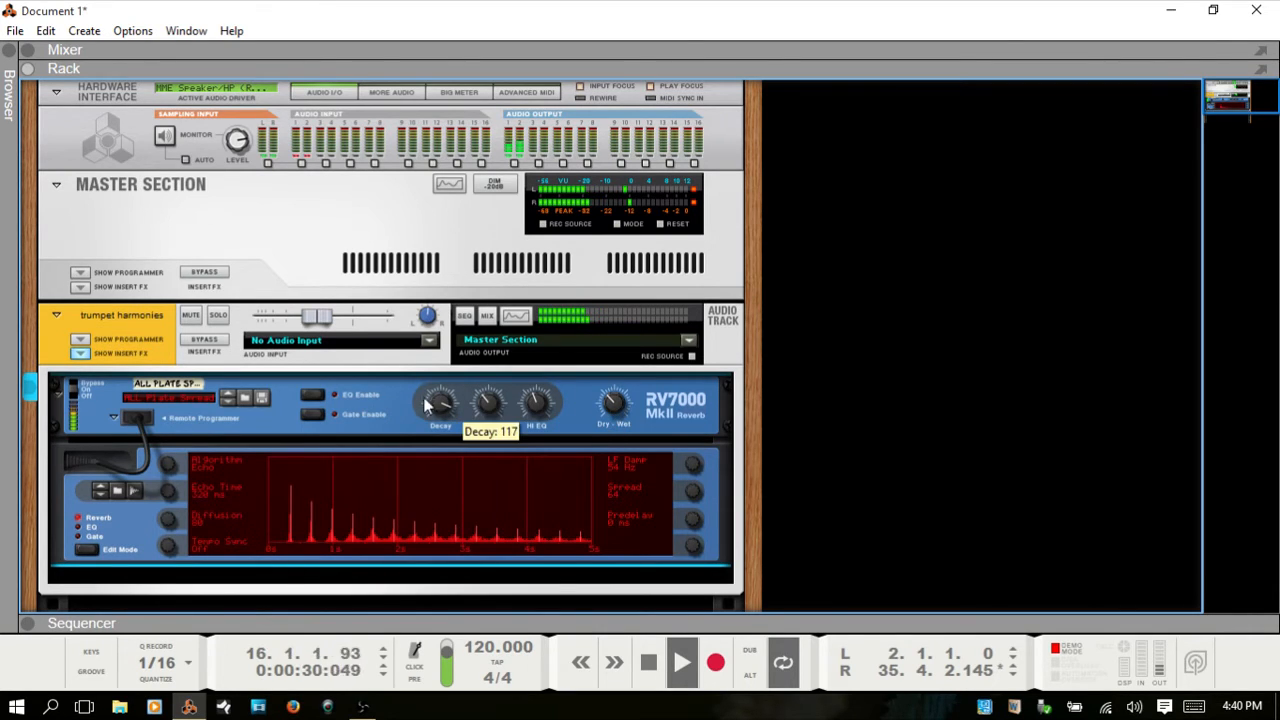
{"action": "left_click_drag", "start_coordinate": [440, 403], "coordinate": [439, 410]}
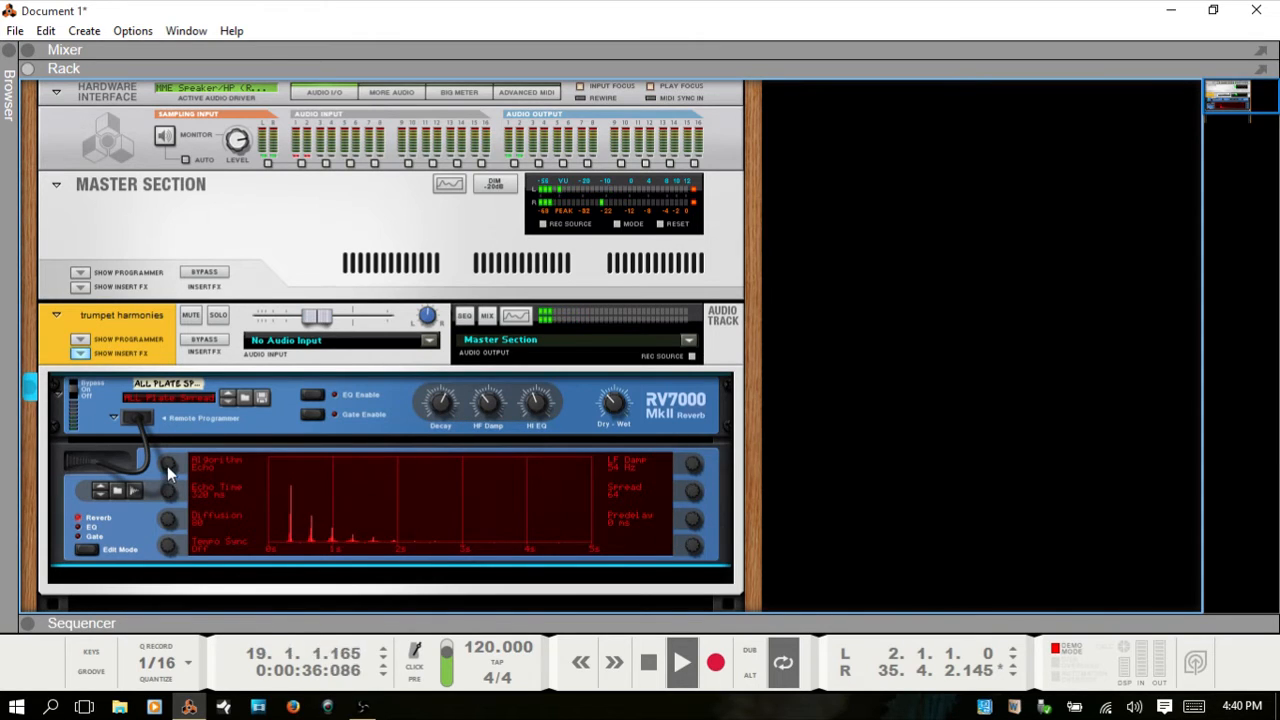
- Switch the algorithm to Multi Tap with a long decay, and set Tap 1 to a 410 ms delay and 6.0 dB level
{"action": "left_click_drag", "start_coordinate": [167, 466], "coordinate": [167, 465]}
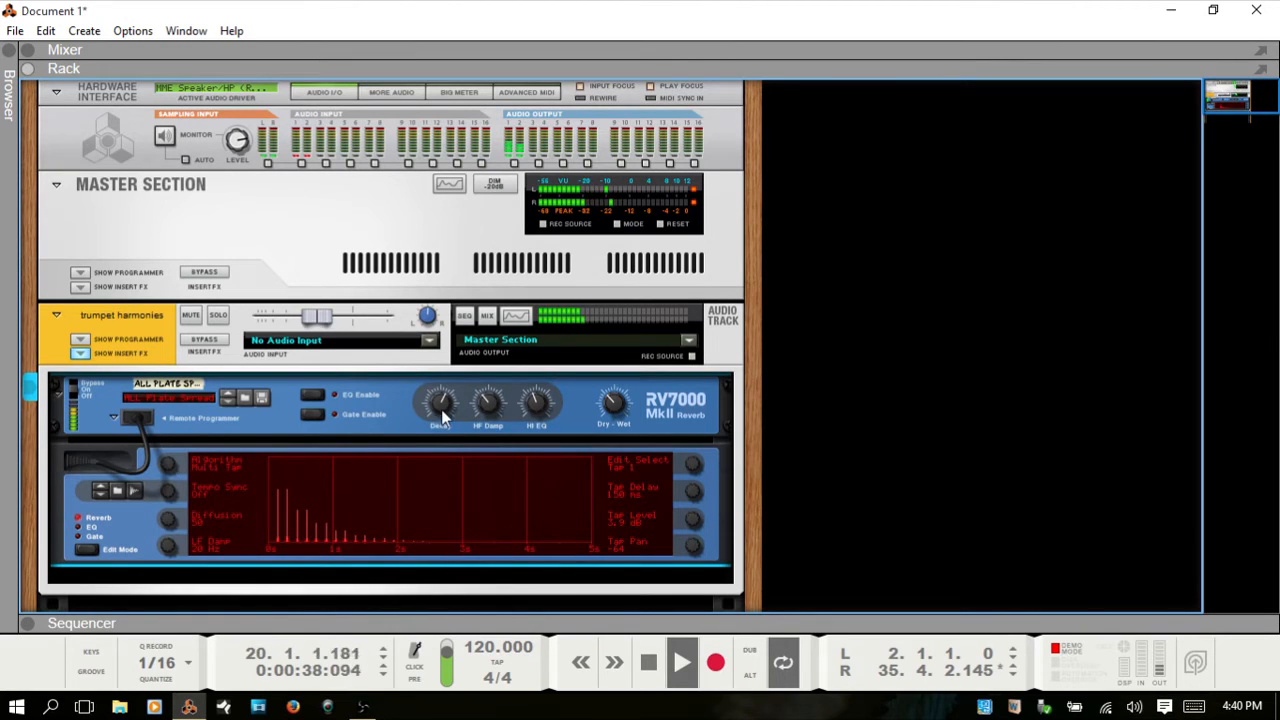
{"action": "left_click_drag", "start_coordinate": [441, 409], "coordinate": [443, 403]}
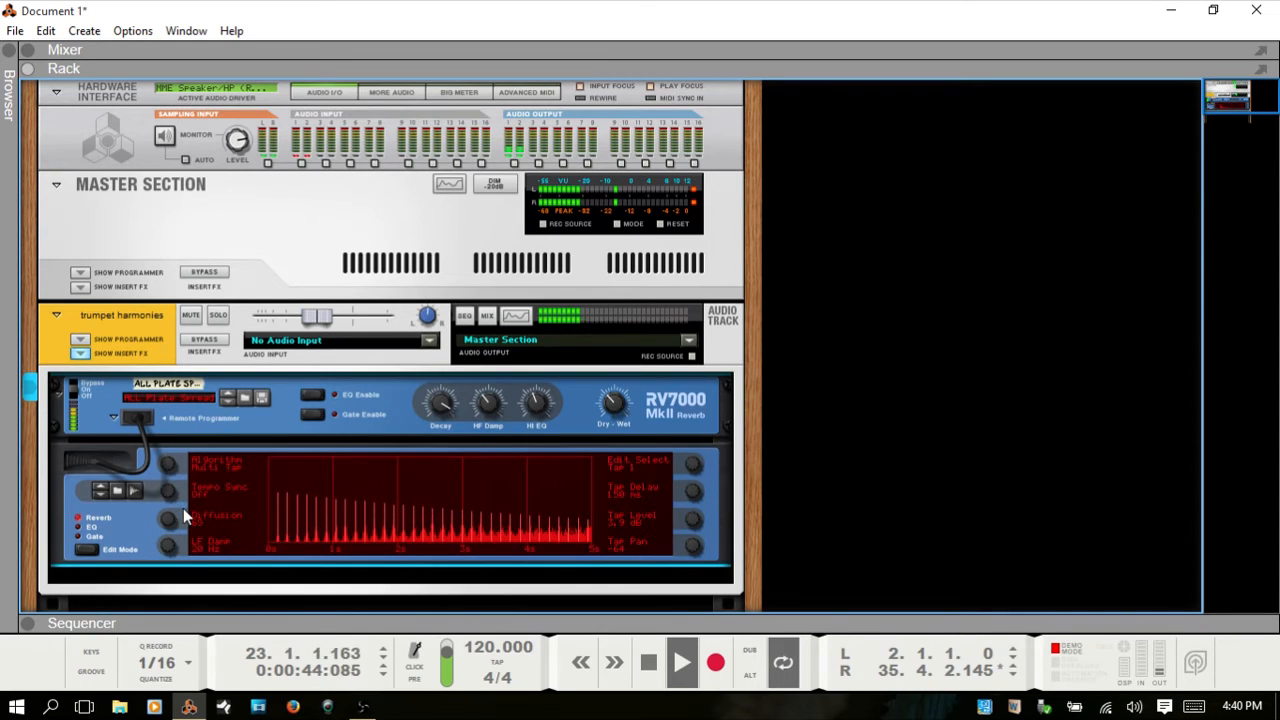
{"action": "left_click_drag", "start_coordinate": [692, 493], "coordinate": [693, 472]}
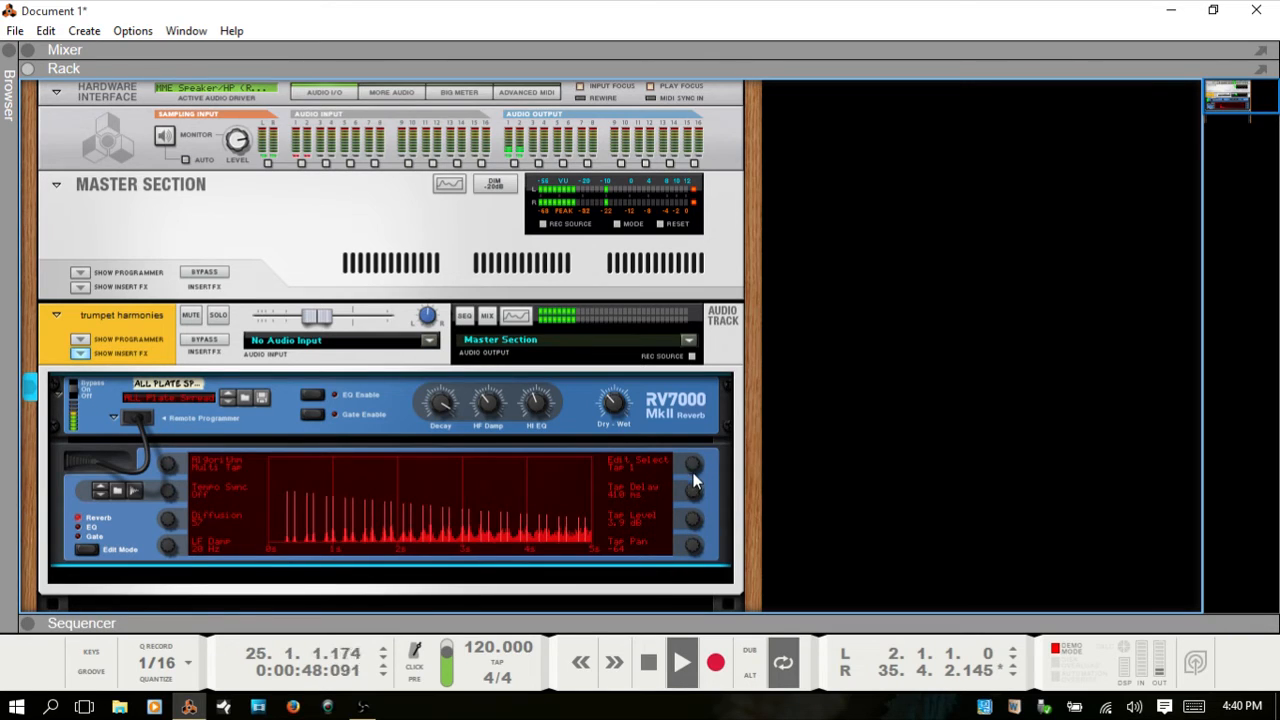
{"action": "left_click_drag", "start_coordinate": [692, 522], "coordinate": [691, 513]}
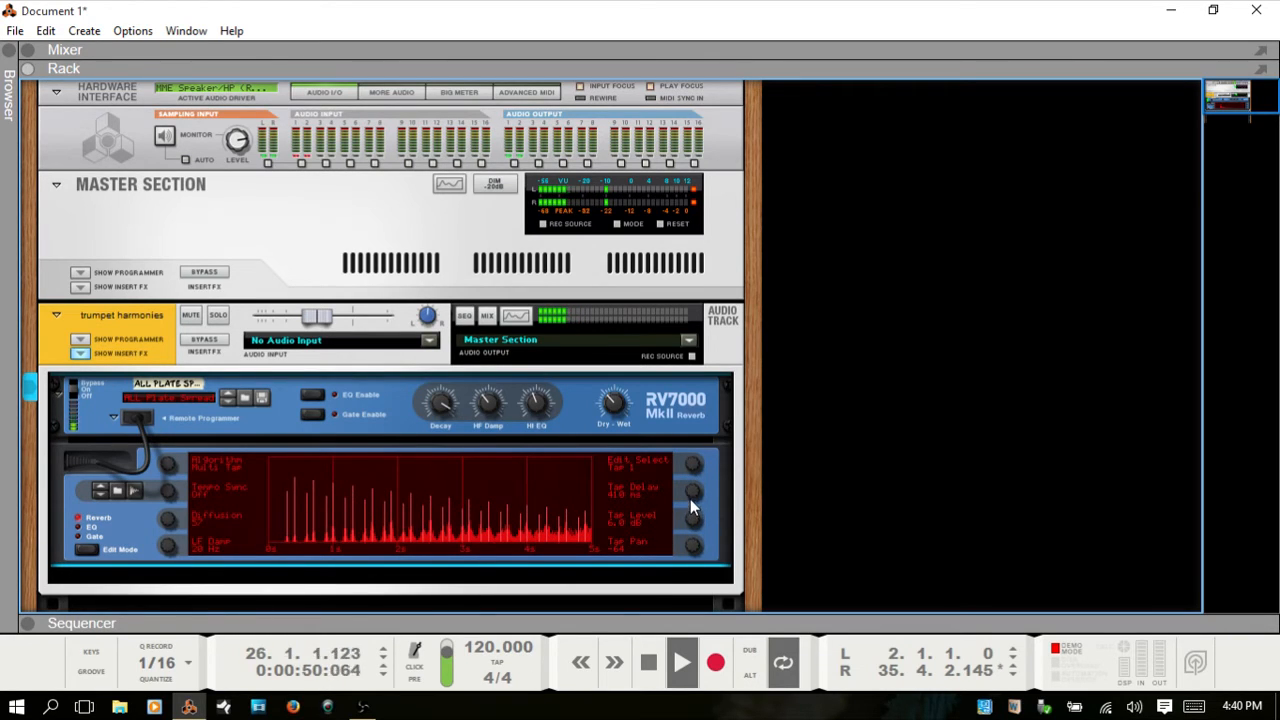
- Audition the Multi Tap with a wetter mix and the track level at about -1.31 dB, and return to a drier mix and lower level
{"action": "left_click_drag", "start_coordinate": [613, 406], "coordinate": [620, 390]}
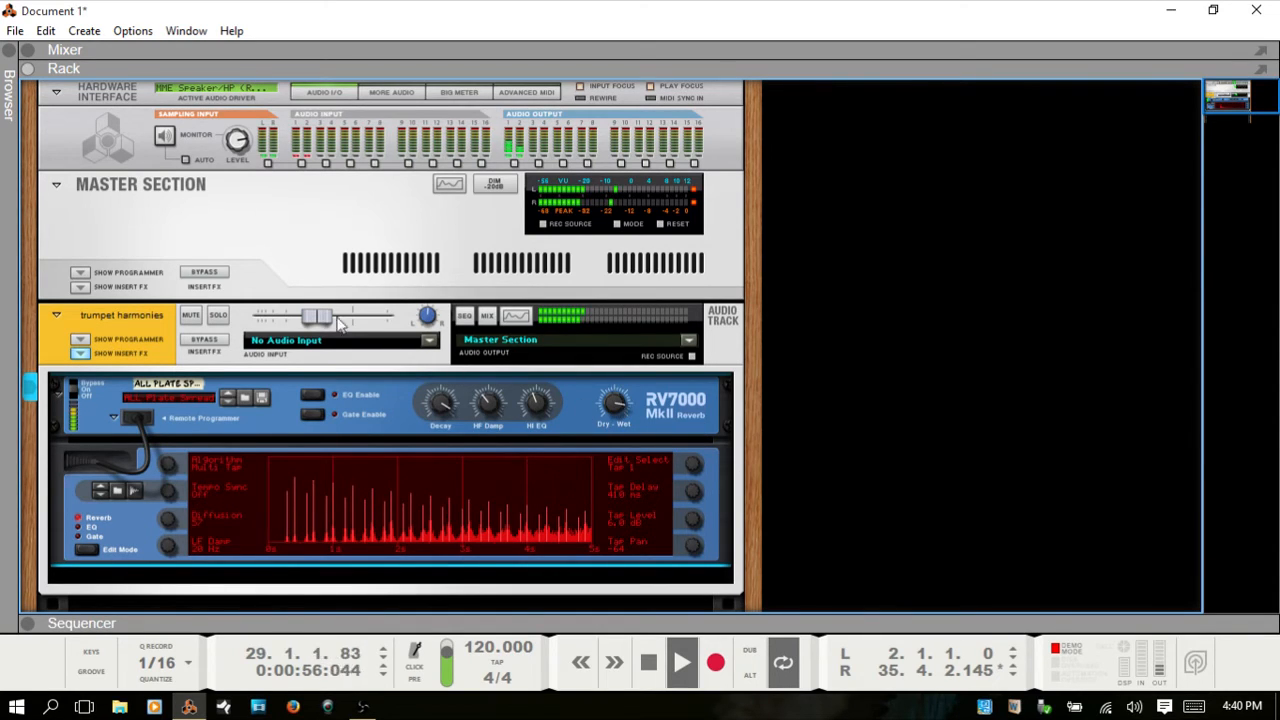
{"action": "left_click_drag", "start_coordinate": [321, 316], "coordinate": [473, 378]}
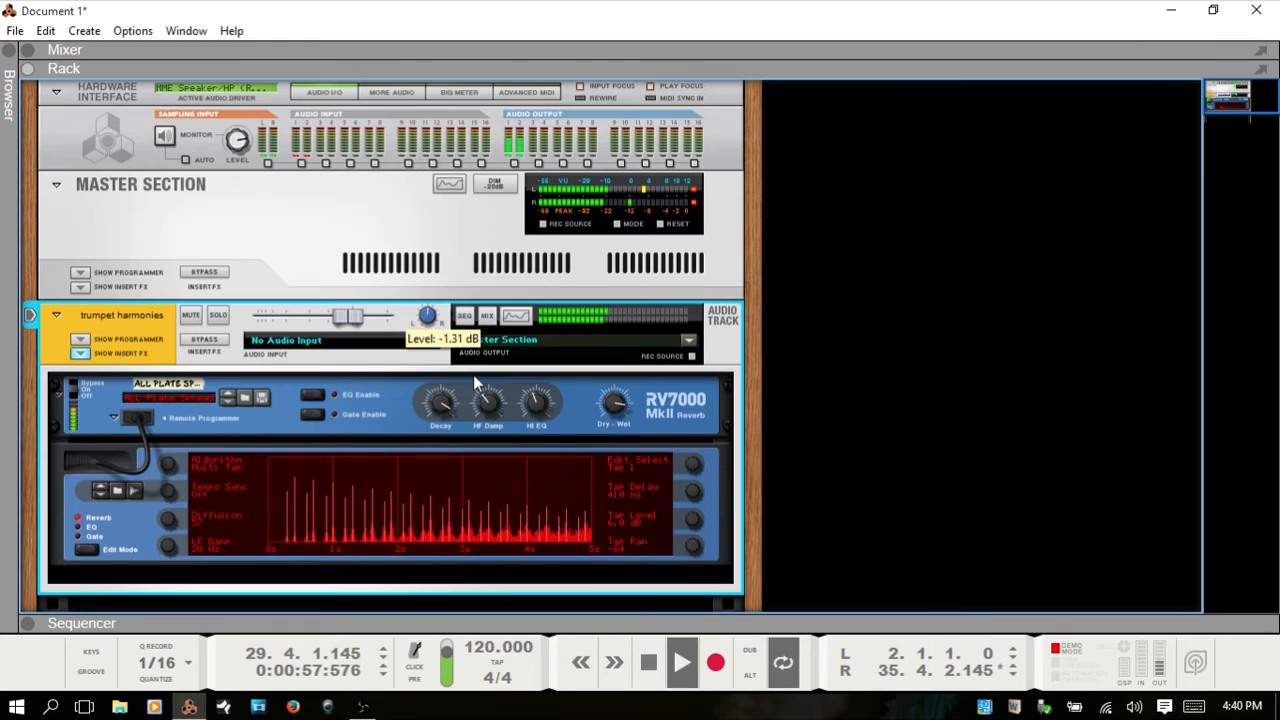
{"action": "left_click", "coordinate": [614, 408]}
{"action": "left_click_drag", "start_coordinate": [614, 408], "coordinate": [615, 428]}
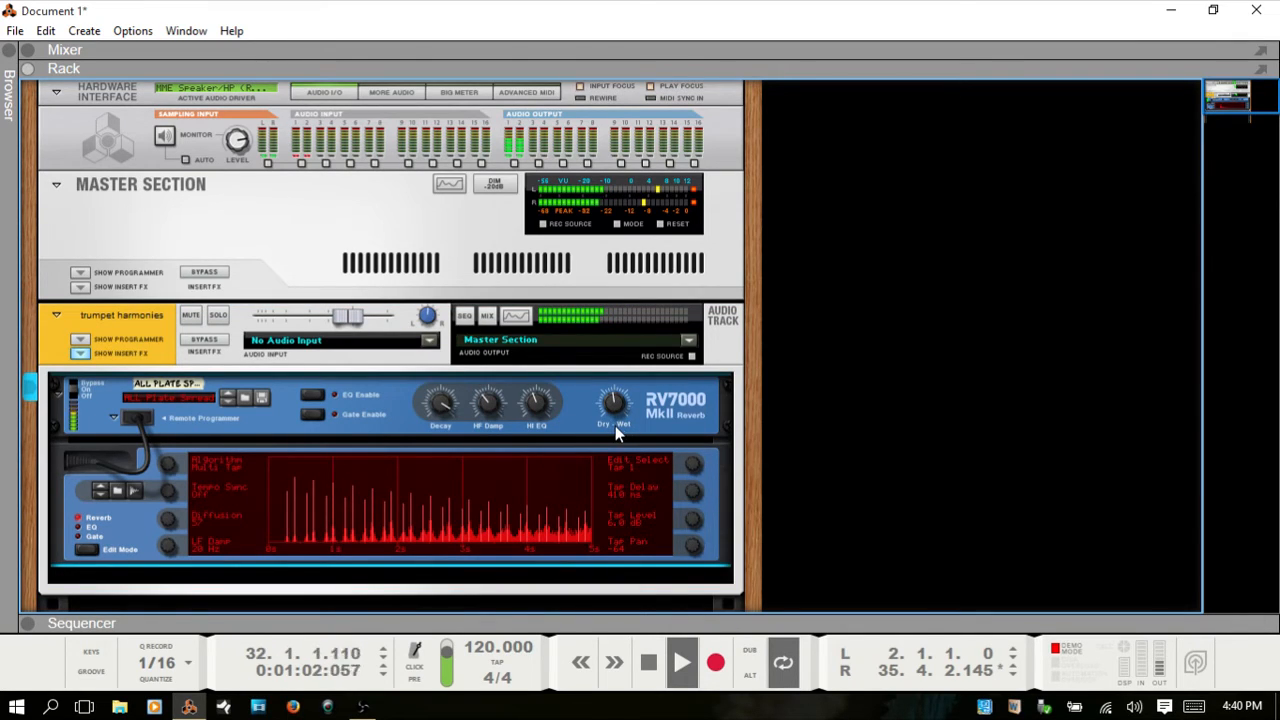
{"action": "left_click_drag", "start_coordinate": [347, 318], "coordinate": [314, 332]}
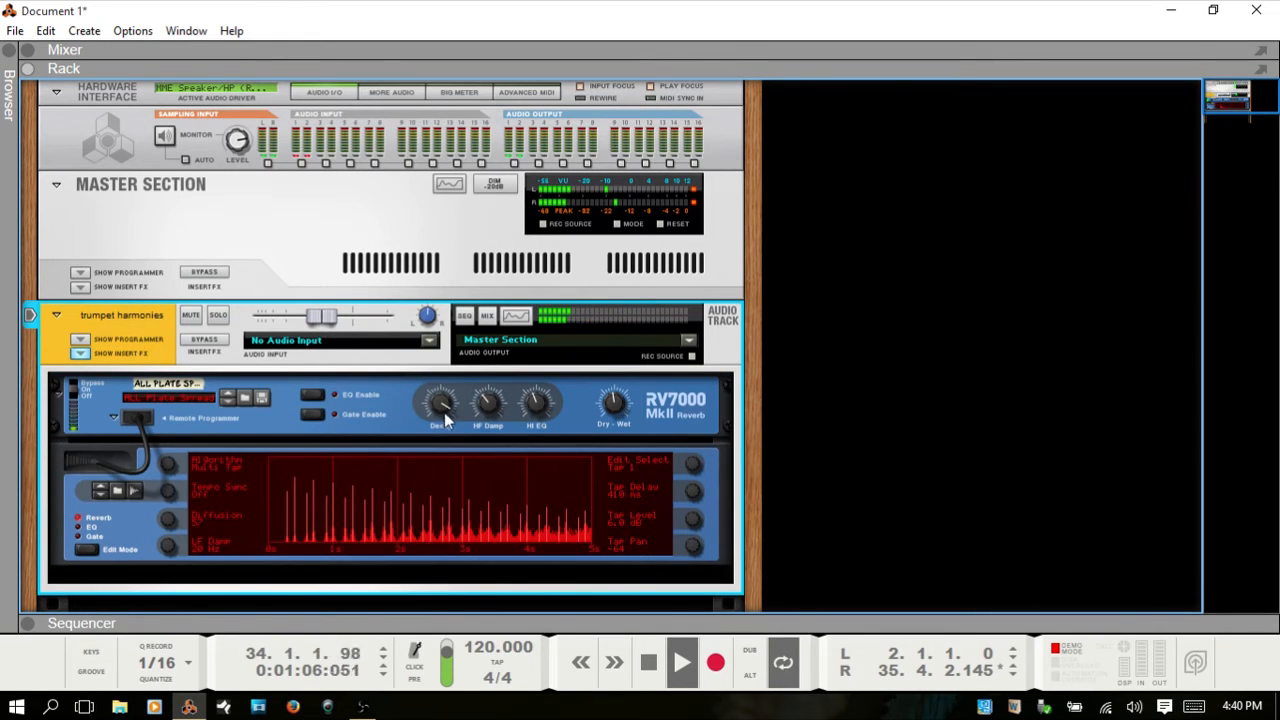
- Shorten the decay and switch the algorithm to Reverse, auditioning it at different Dry-Wet balances
{"action": "left_click_drag", "start_coordinate": [444, 412], "coordinate": [443, 426]}
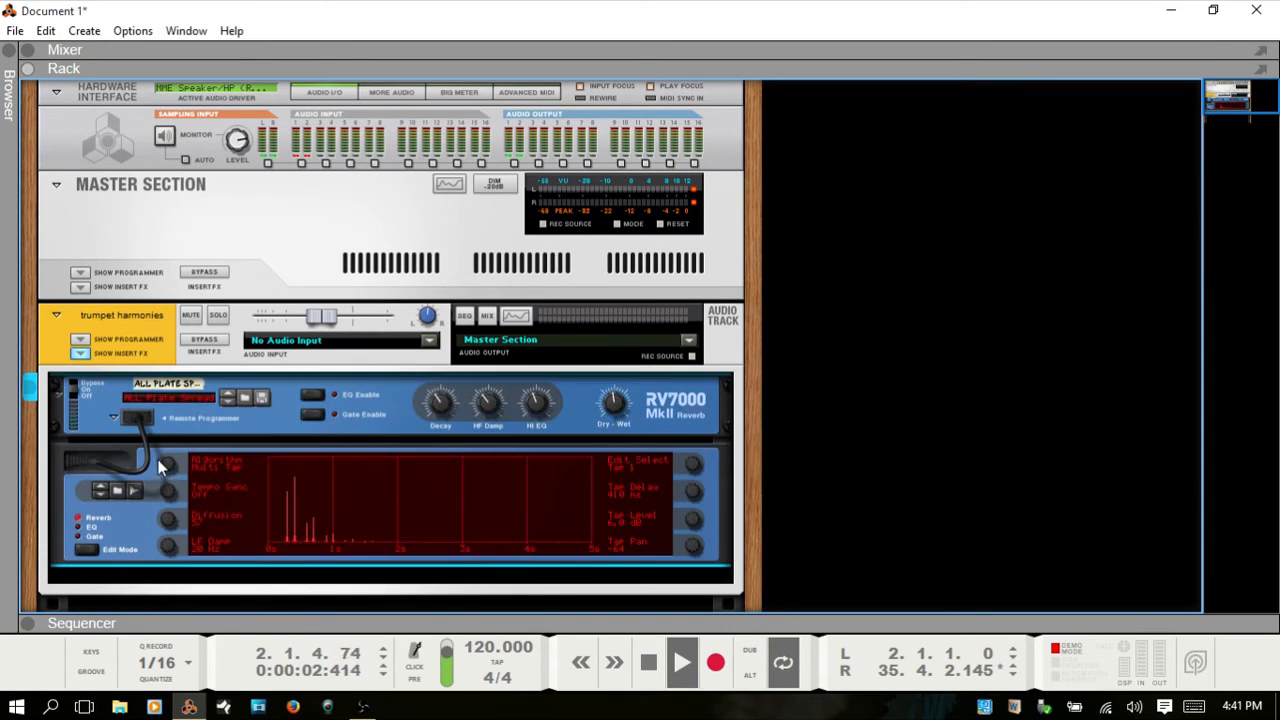
{"action": "left_click_drag", "start_coordinate": [167, 471], "coordinate": [165, 465]}
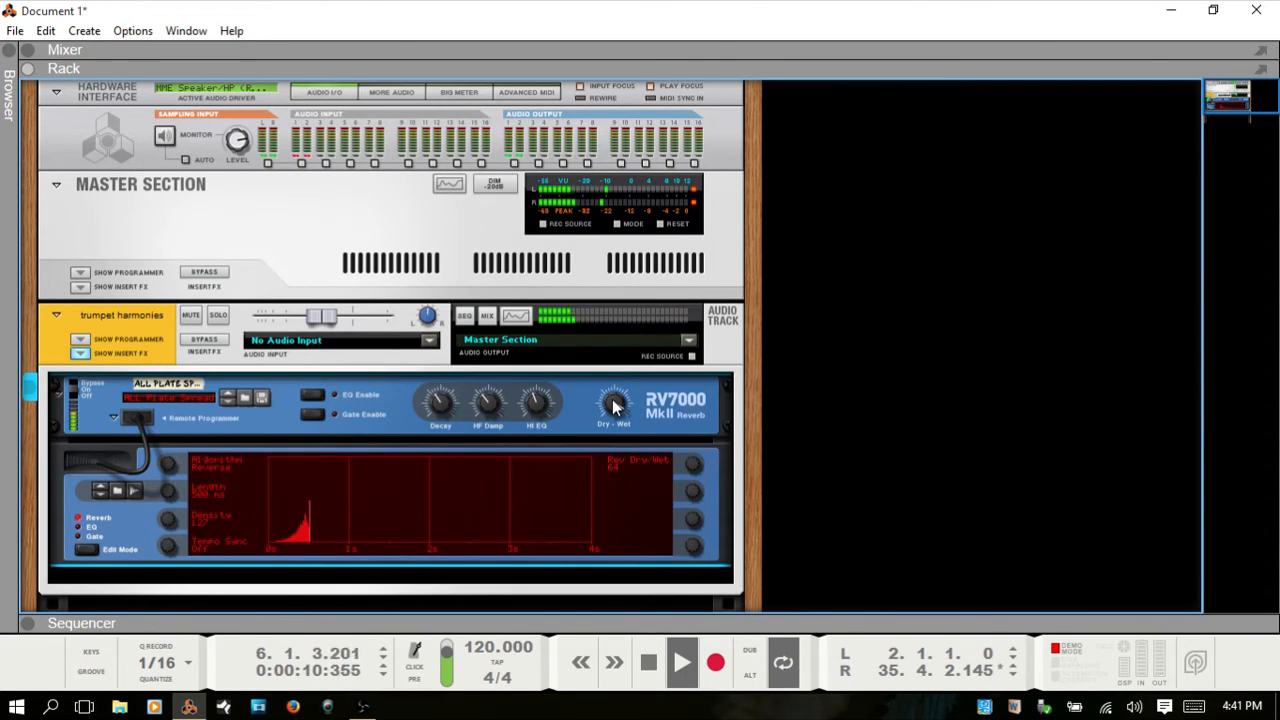
{"action": "mouse_move", "coordinate": [615, 406]}
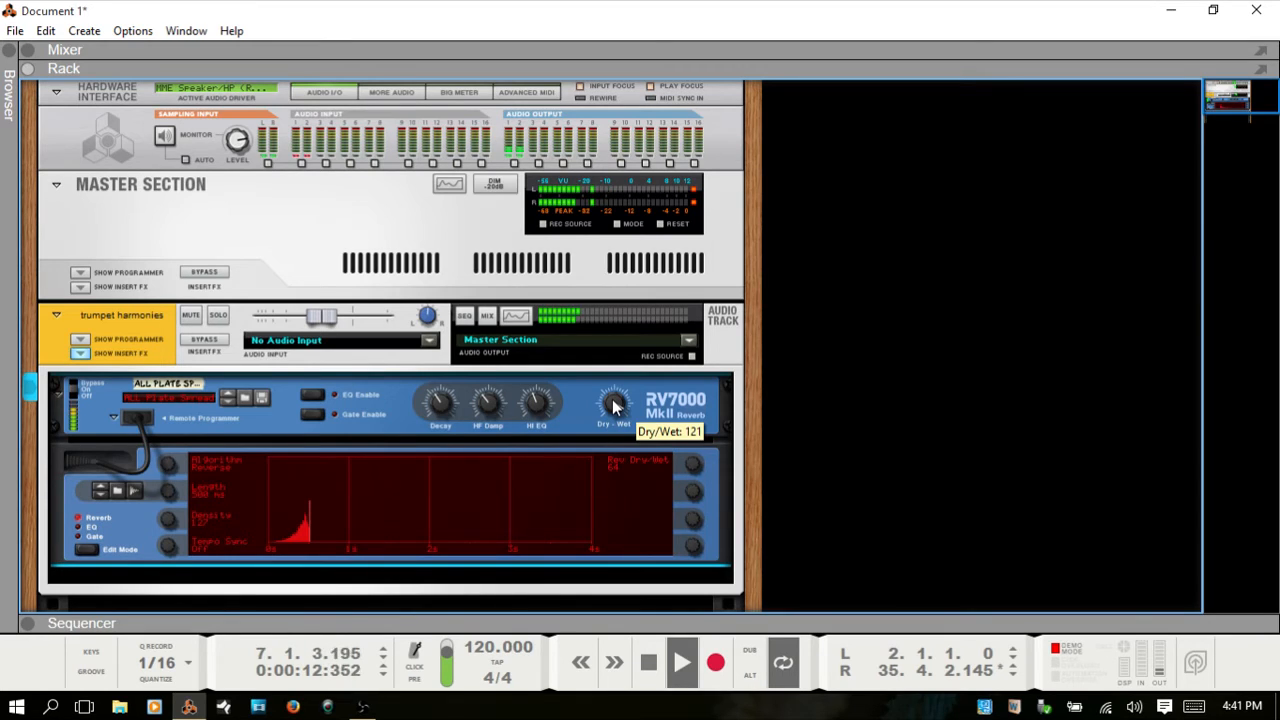
{"action": "left_click_drag", "start_coordinate": [613, 400], "coordinate": [615, 381]}
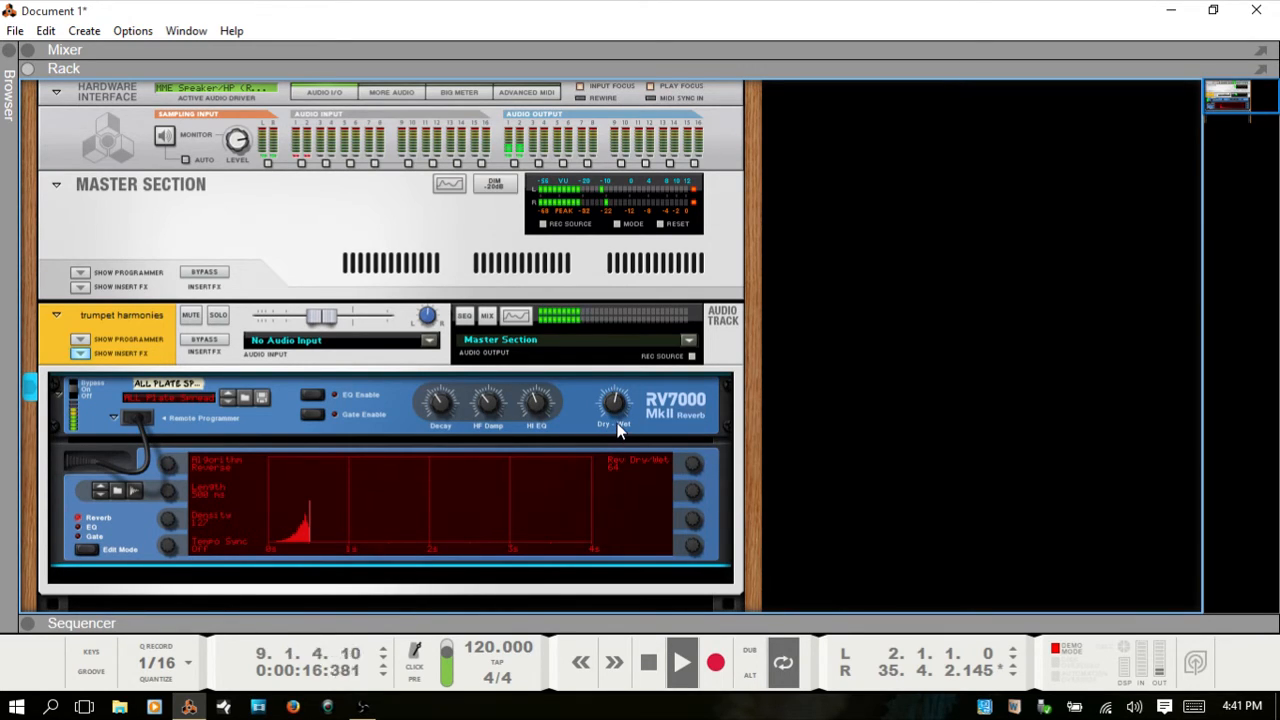
{"action": "mouse_move", "coordinate": [614, 408]}
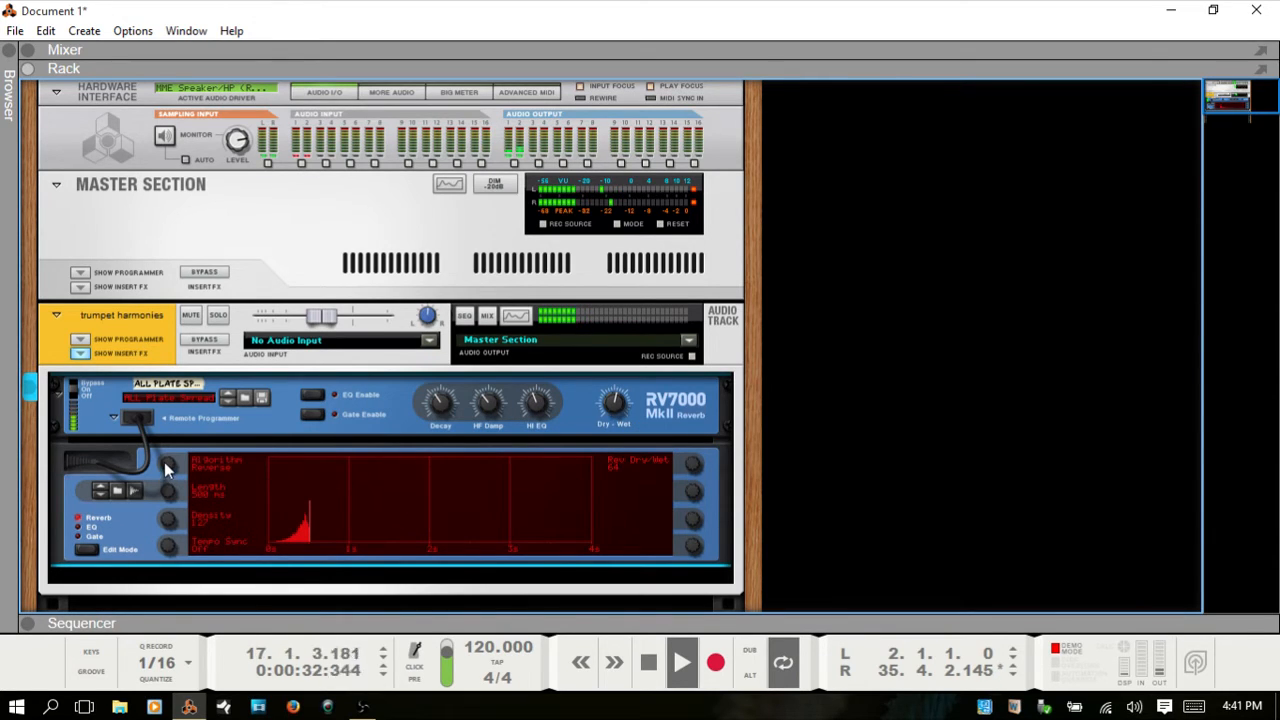
- Switch the algorithm to Convolution with sample Preset 2, and raise Decay, HF Damp to 96 and the wet mix
{"action": "left_click_drag", "start_coordinate": [164, 462], "coordinate": [163, 459]}
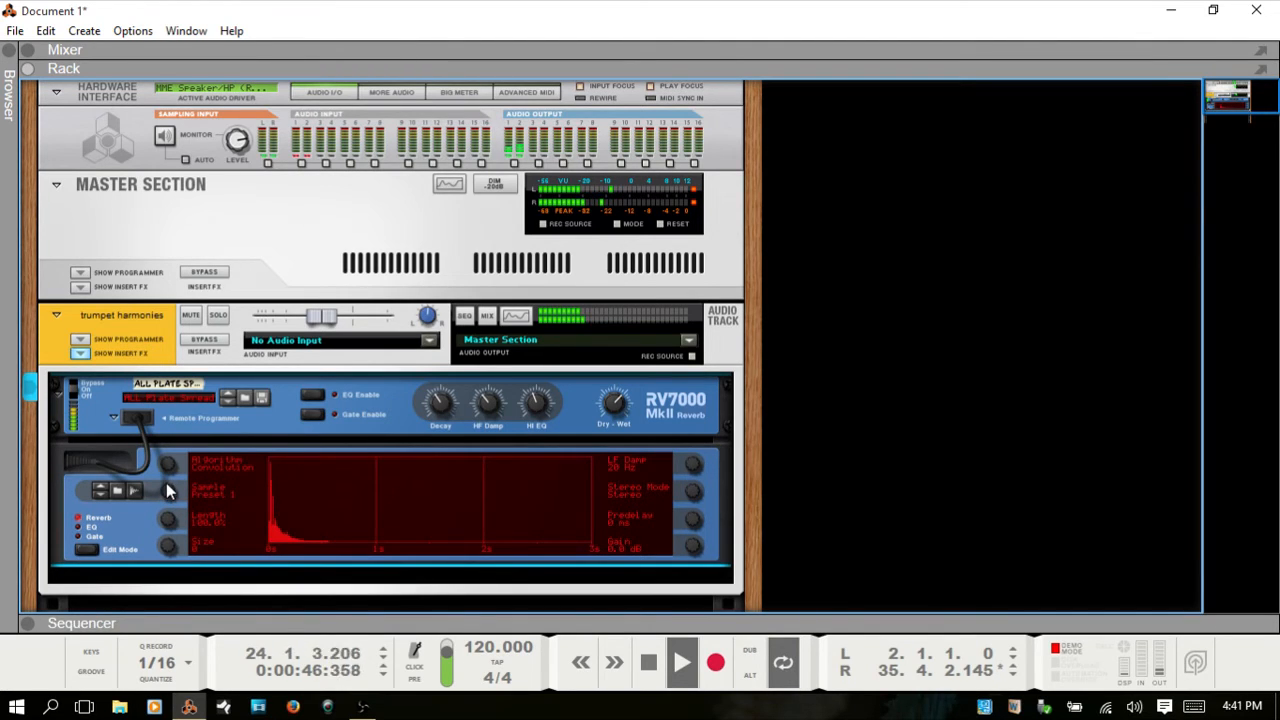
{"action": "left_click_drag", "start_coordinate": [166, 483], "coordinate": [165, 478]}
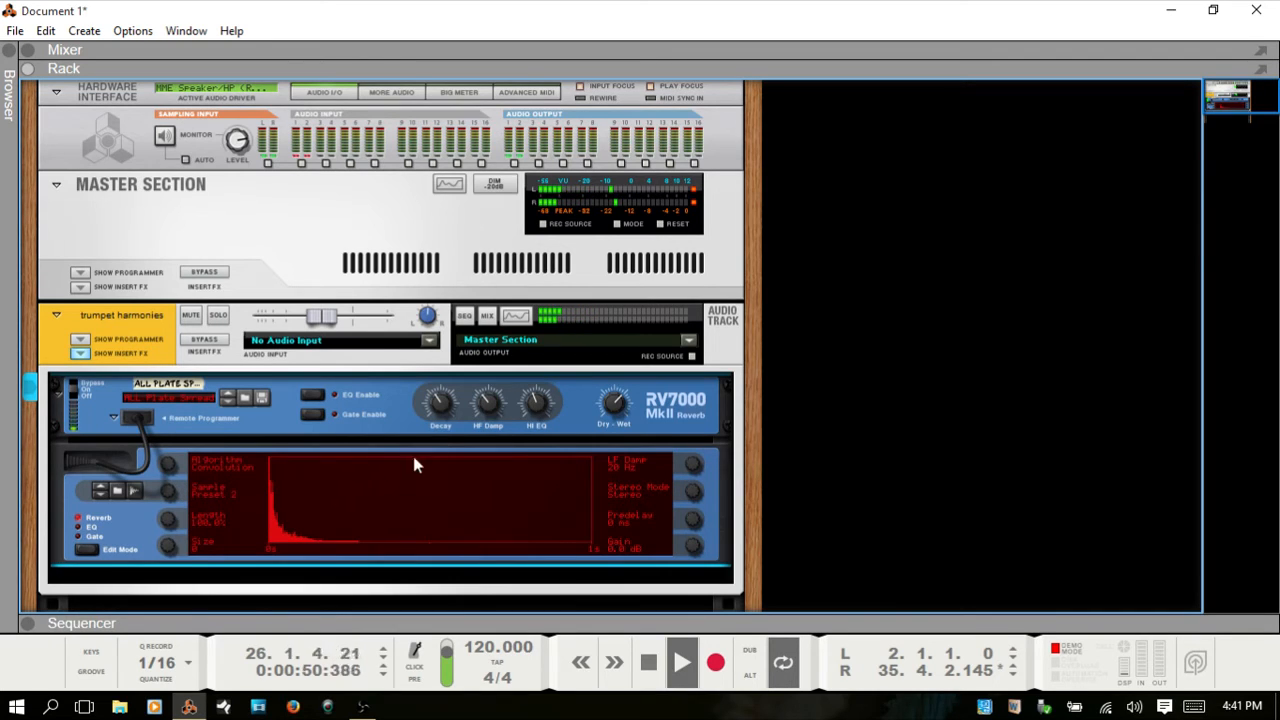
{"action": "mouse_move", "coordinate": [447, 393]}
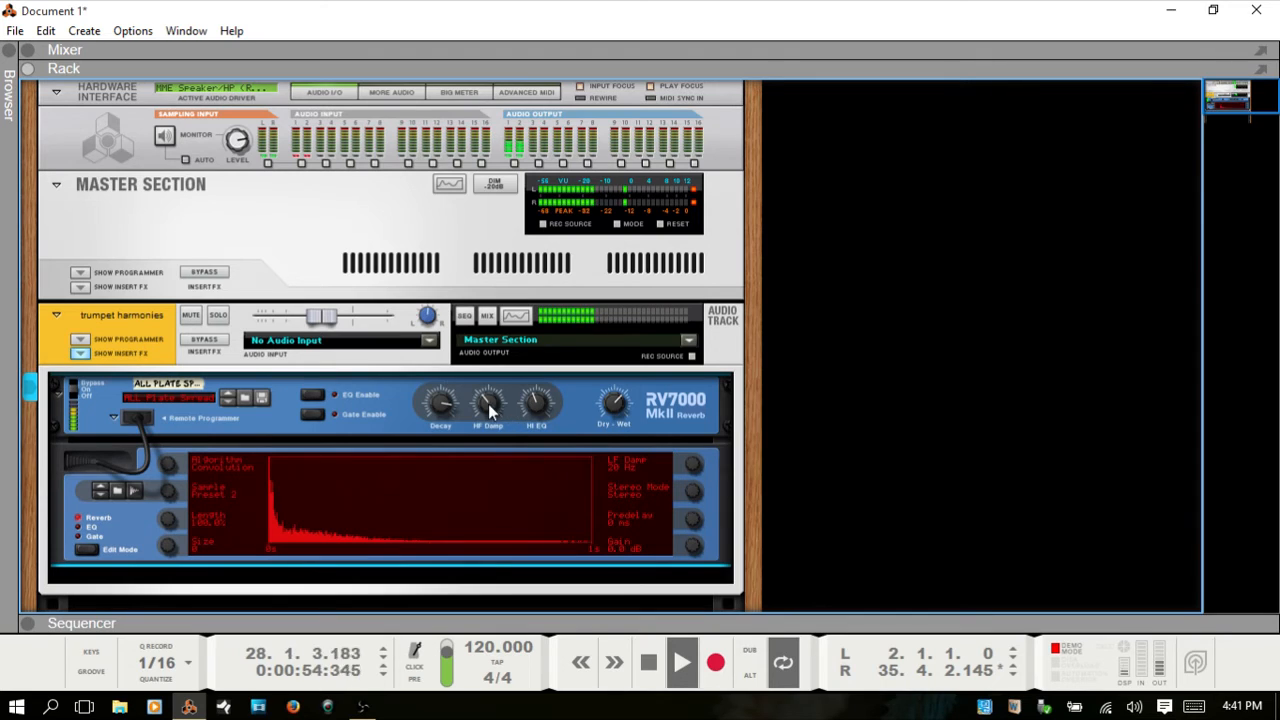
{"action": "left_click_drag", "start_coordinate": [488, 404], "coordinate": [490, 381]}
{"action": "mouse_move", "coordinate": [612, 414]}
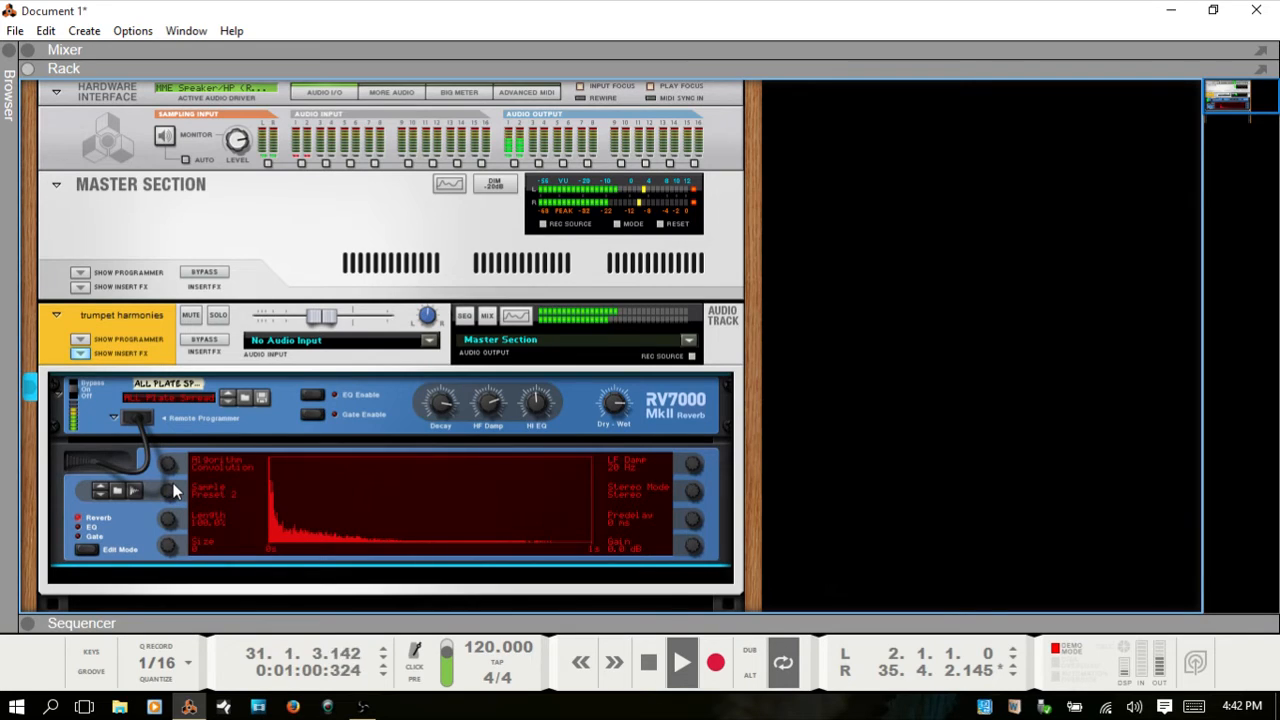
- Choose convolution Preset 3 with Size 24, a lower HI EQ and Dry-Wet at 81, and raise the track level to about -1.01 dB
{"action": "left_click_drag", "start_coordinate": [173, 481], "coordinate": [173, 476]}
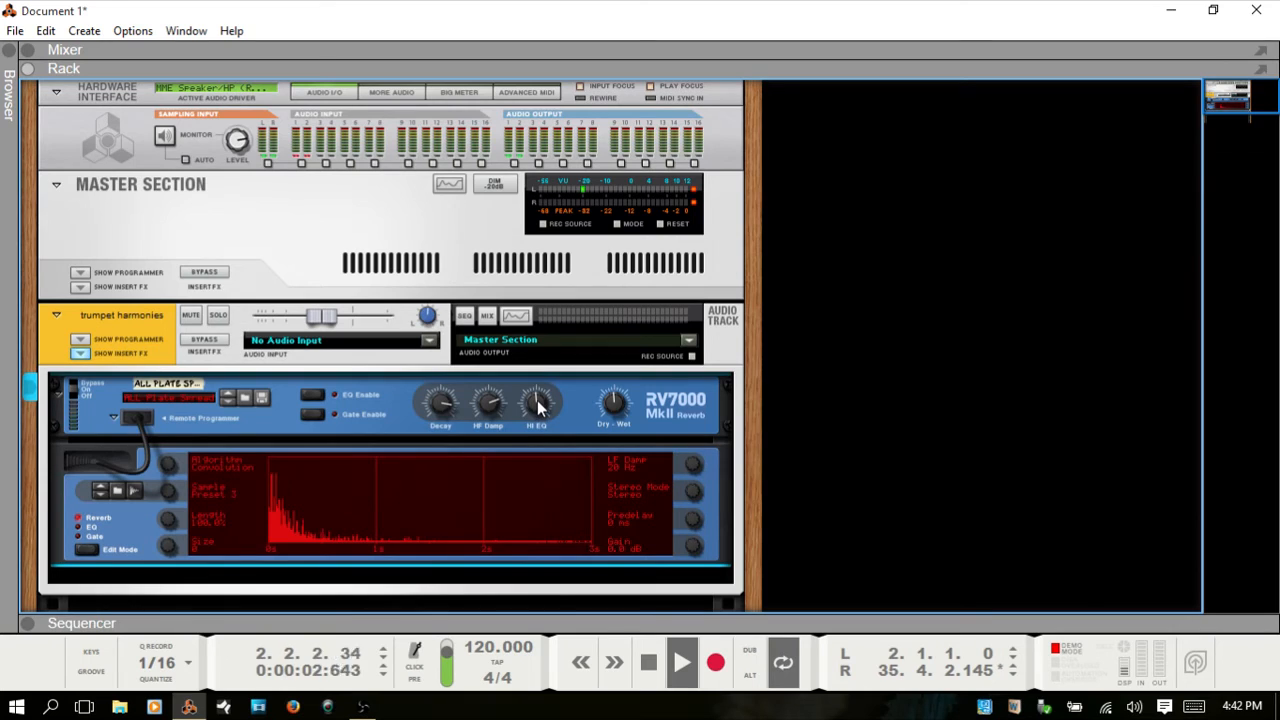
{"action": "mouse_move", "coordinate": [538, 405]}
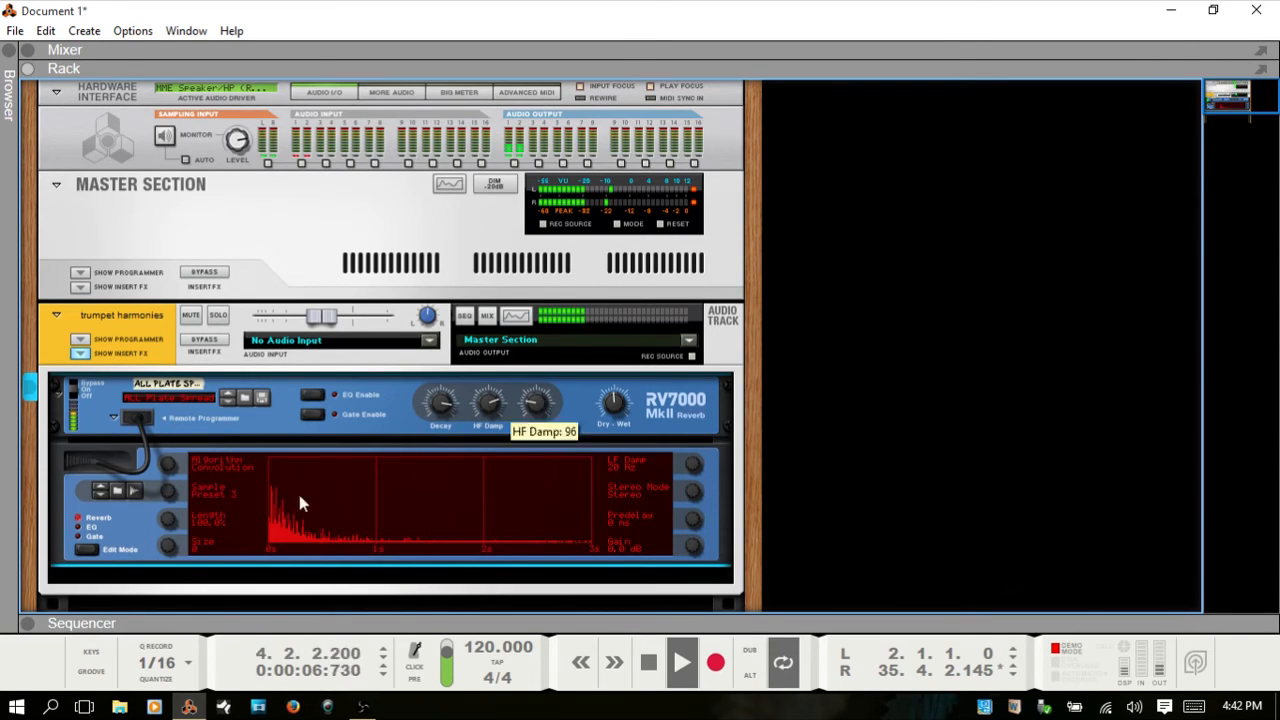
{"action": "left_click_drag", "start_coordinate": [166, 553], "coordinate": [166, 512]}
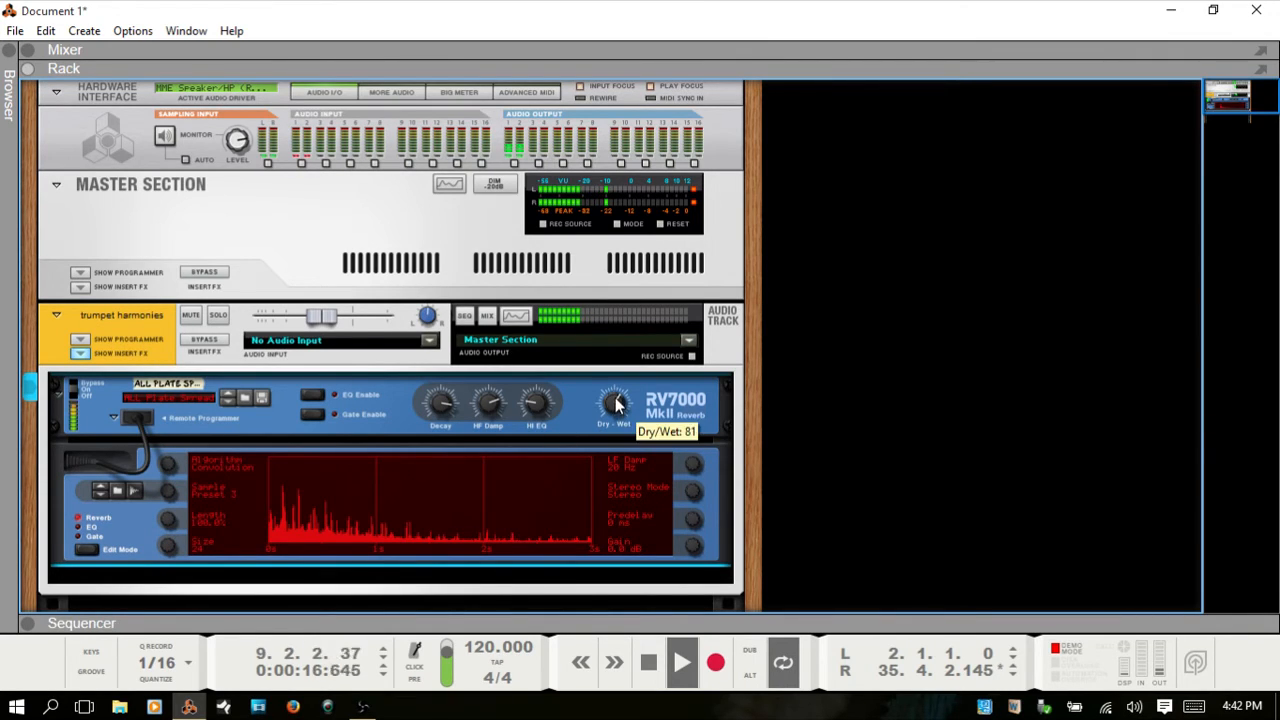
{"action": "left_click_drag", "start_coordinate": [325, 323], "coordinate": [352, 328]}
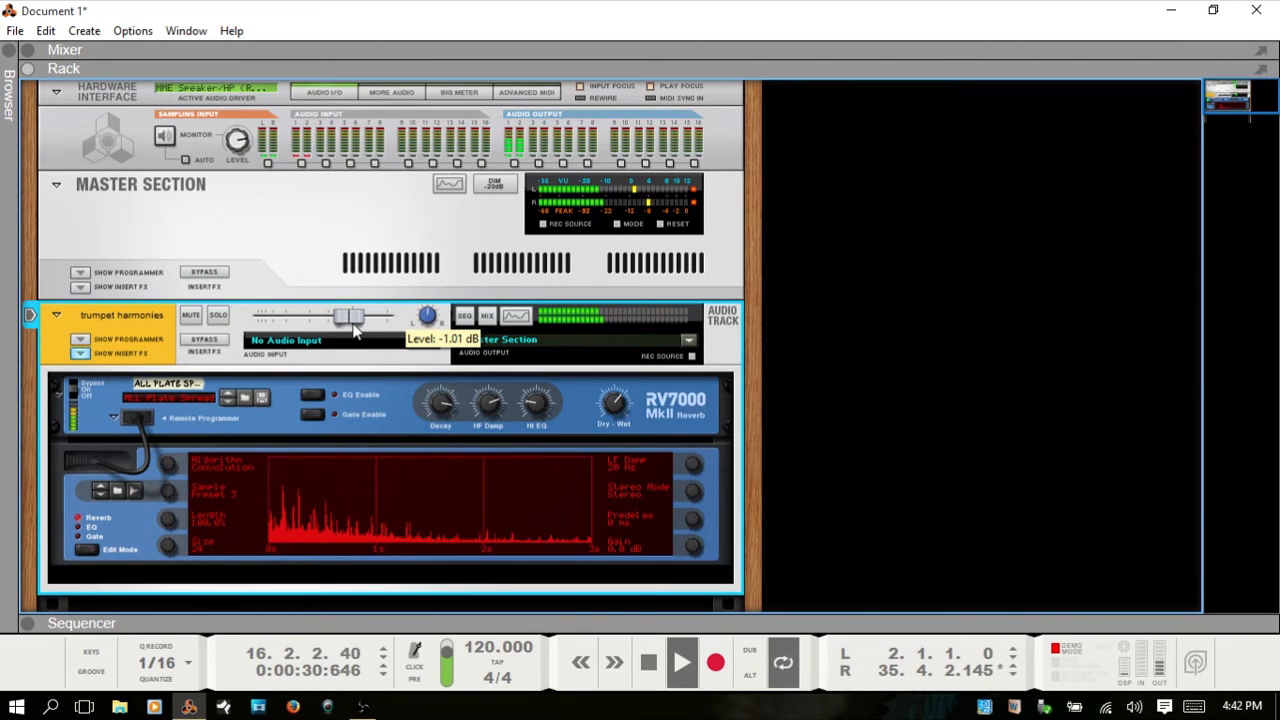
- Cycle the convolution sample on to Sample 2 and back to Preset 3, and raise LF Damp to about 85 Hz
{"action": "left_click_drag", "start_coordinate": [168, 492], "coordinate": [168, 479]}
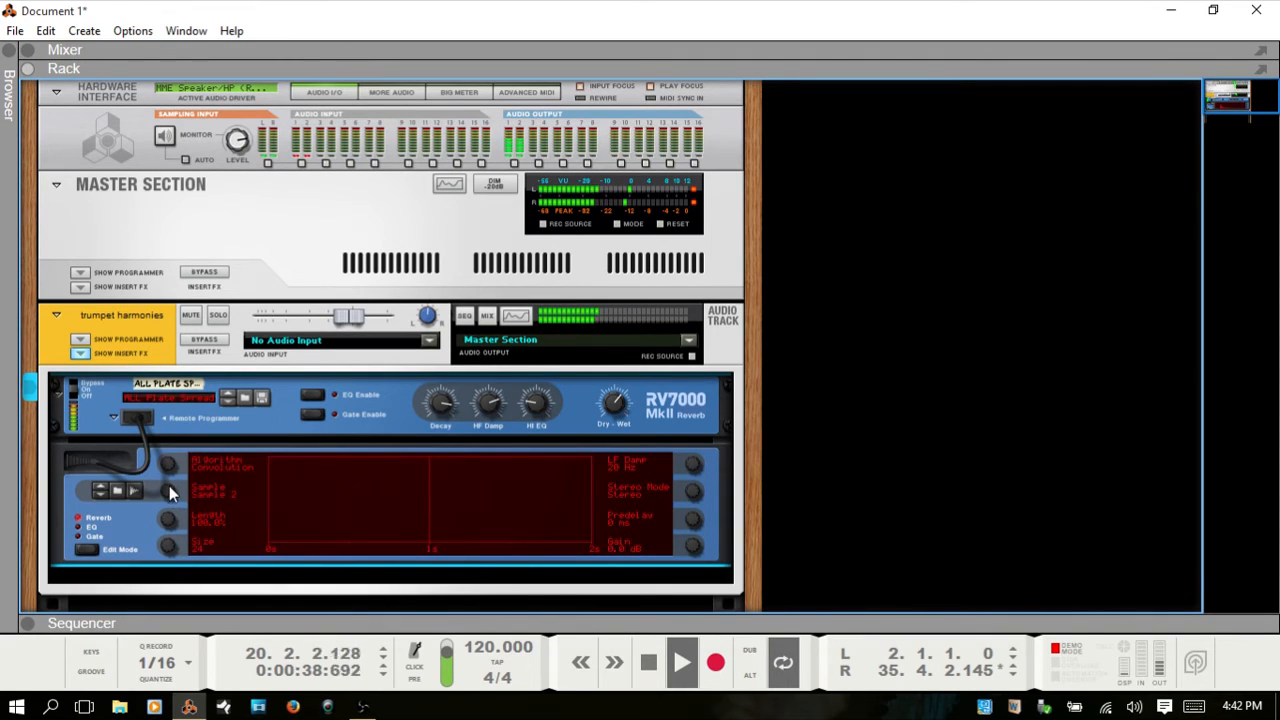
{"action": "left_click_drag", "start_coordinate": [169, 486], "coordinate": [169, 496]}
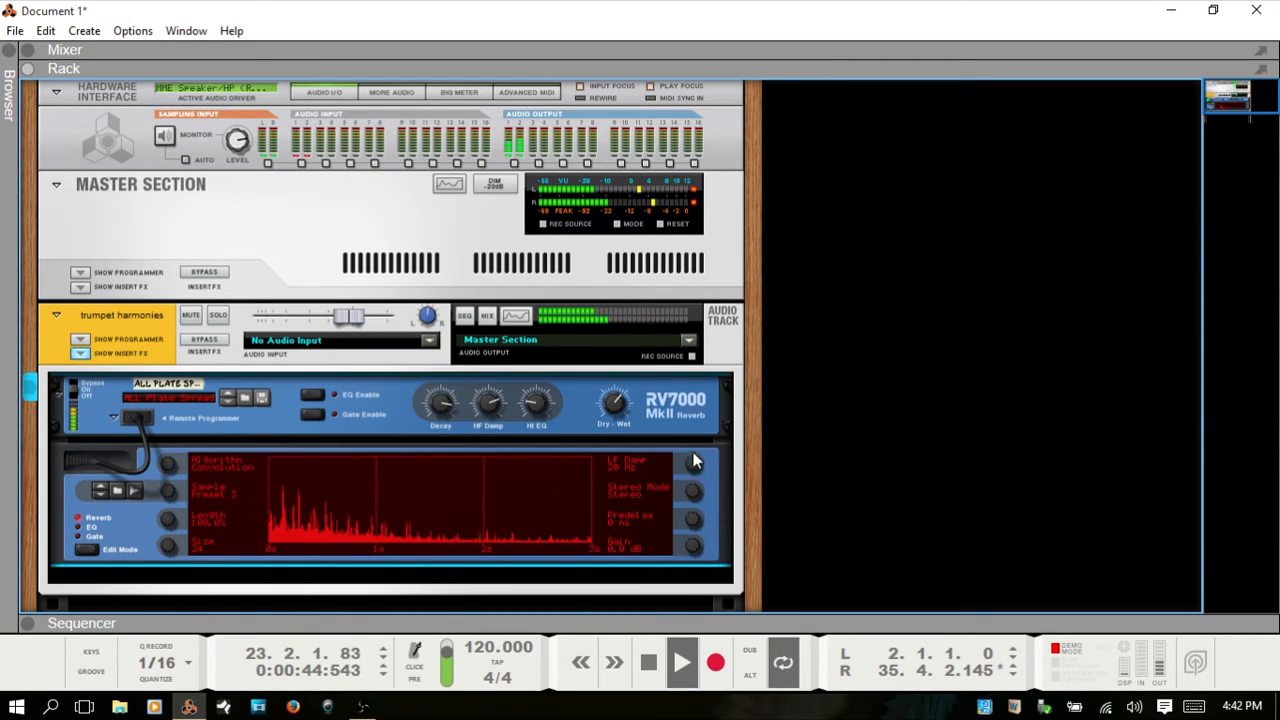
{"action": "left_click_drag", "start_coordinate": [693, 454], "coordinate": [695, 441]}
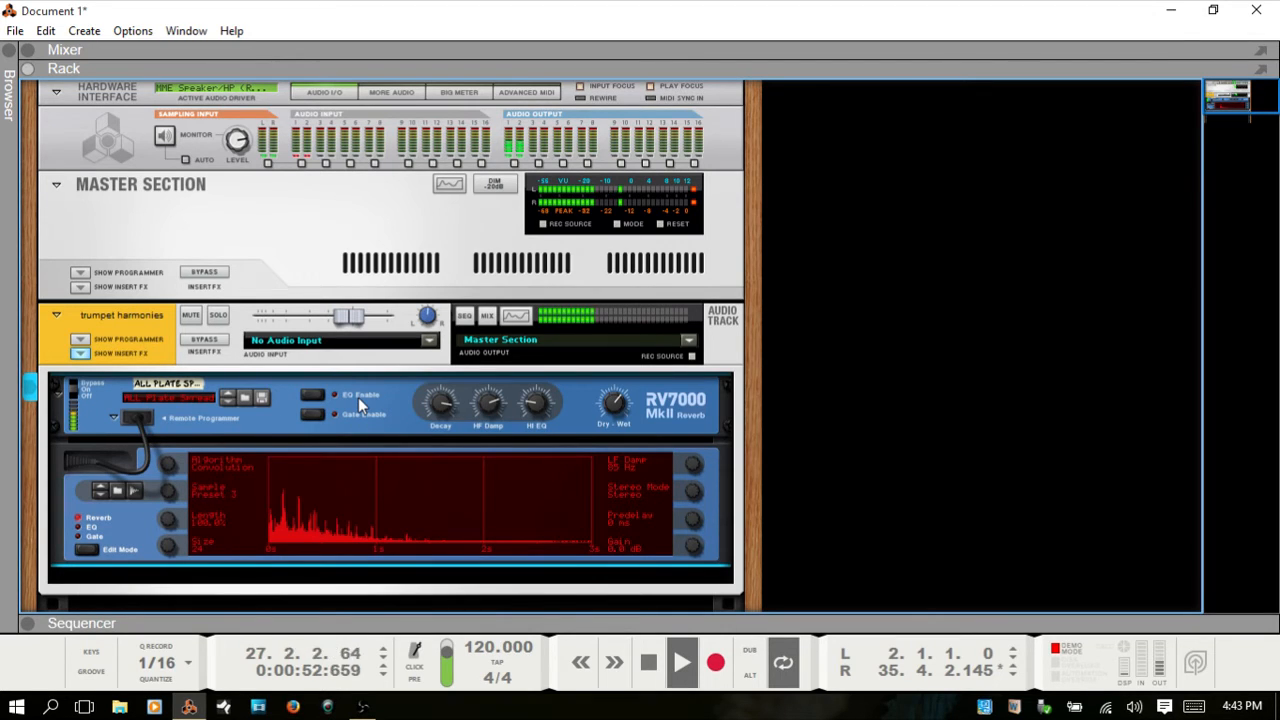
- Stop playback and browse samples for the convolution reverb in the Factory Sounds folder Other Samples, Chords-Phrases-Pads-Stabs
{"action": "key", "text": "space"}
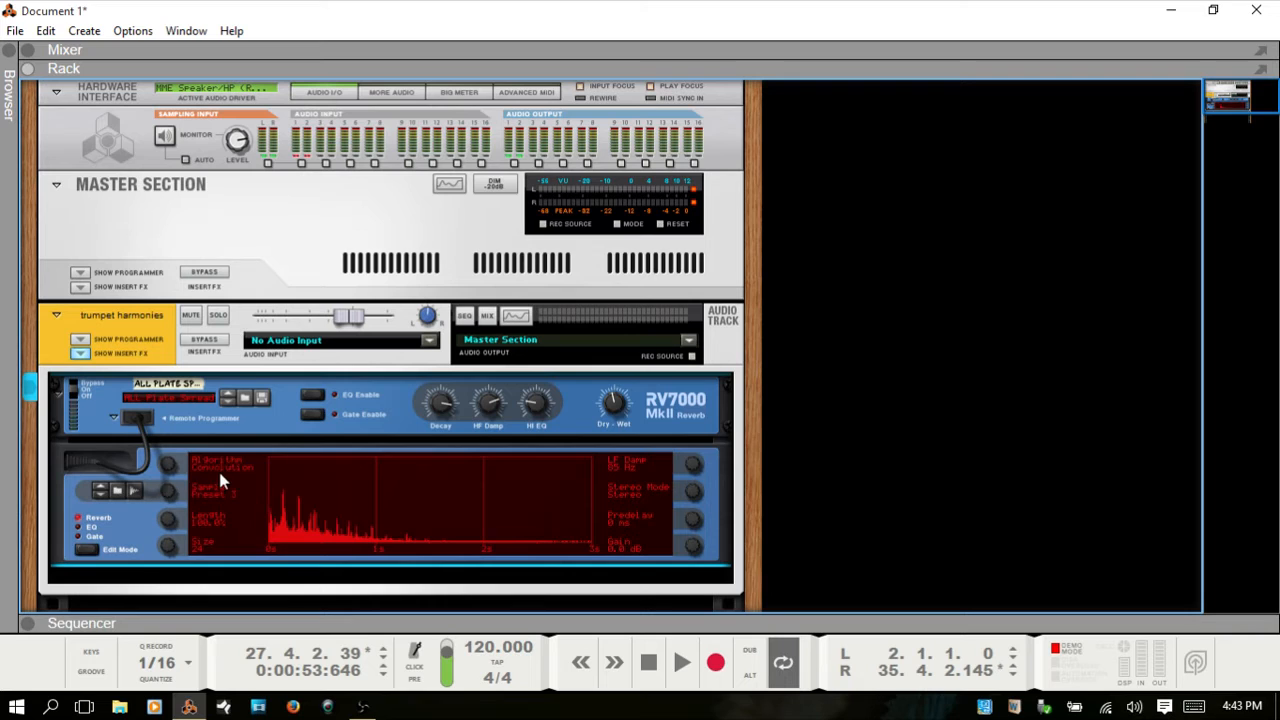
{"action": "left_click", "coordinate": [116, 492]}
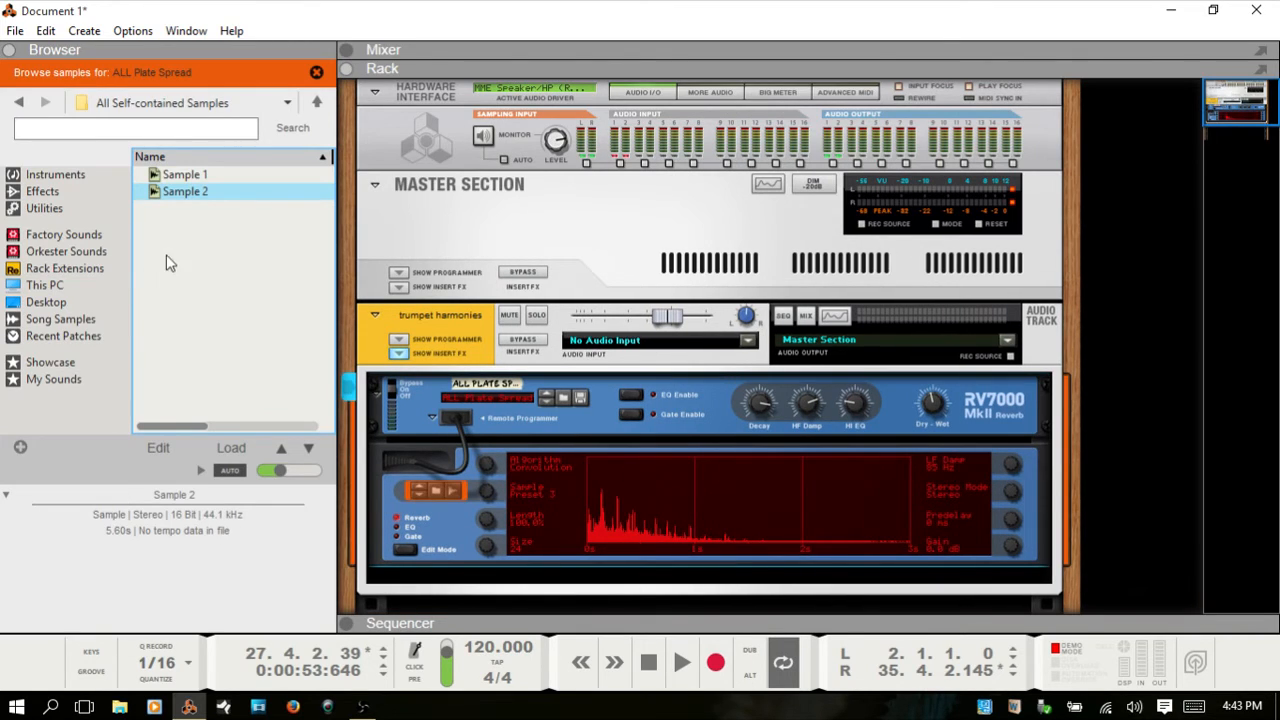
{"action": "left_click", "coordinate": [52, 236]}
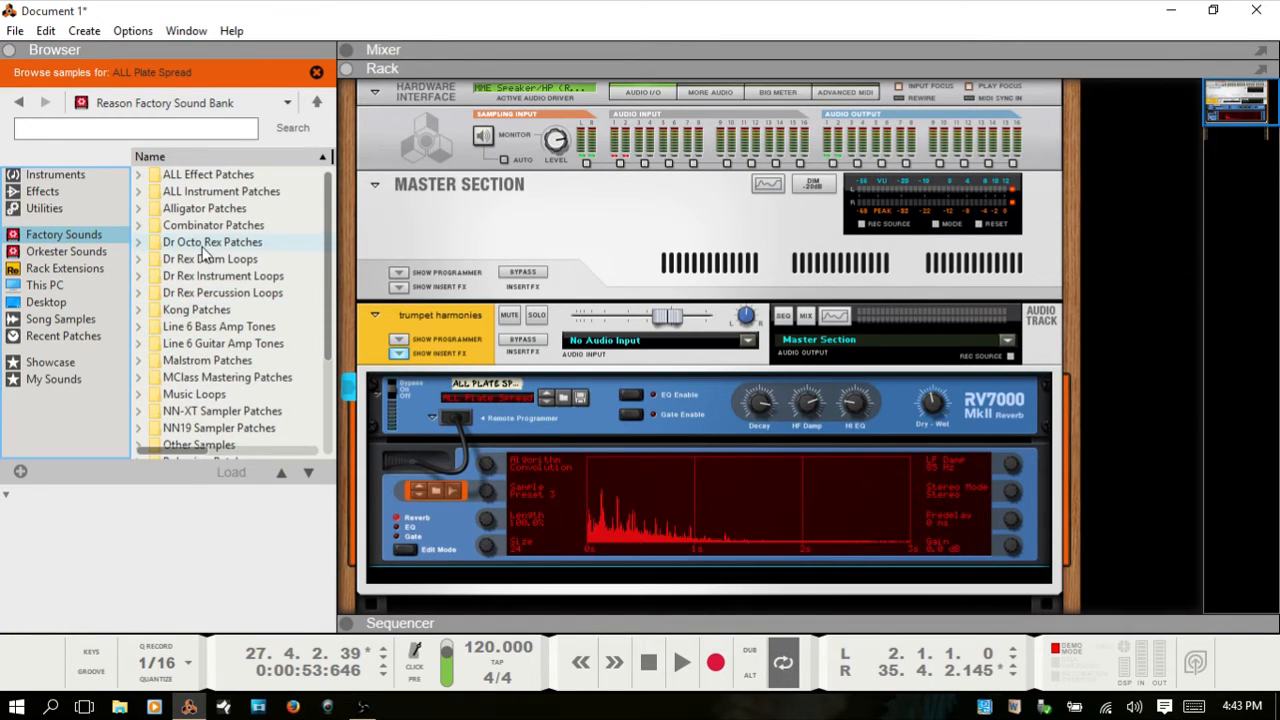
{"action": "scroll", "coordinate": [208, 314], "scroll_direction": "down", "scroll_amount": 1}
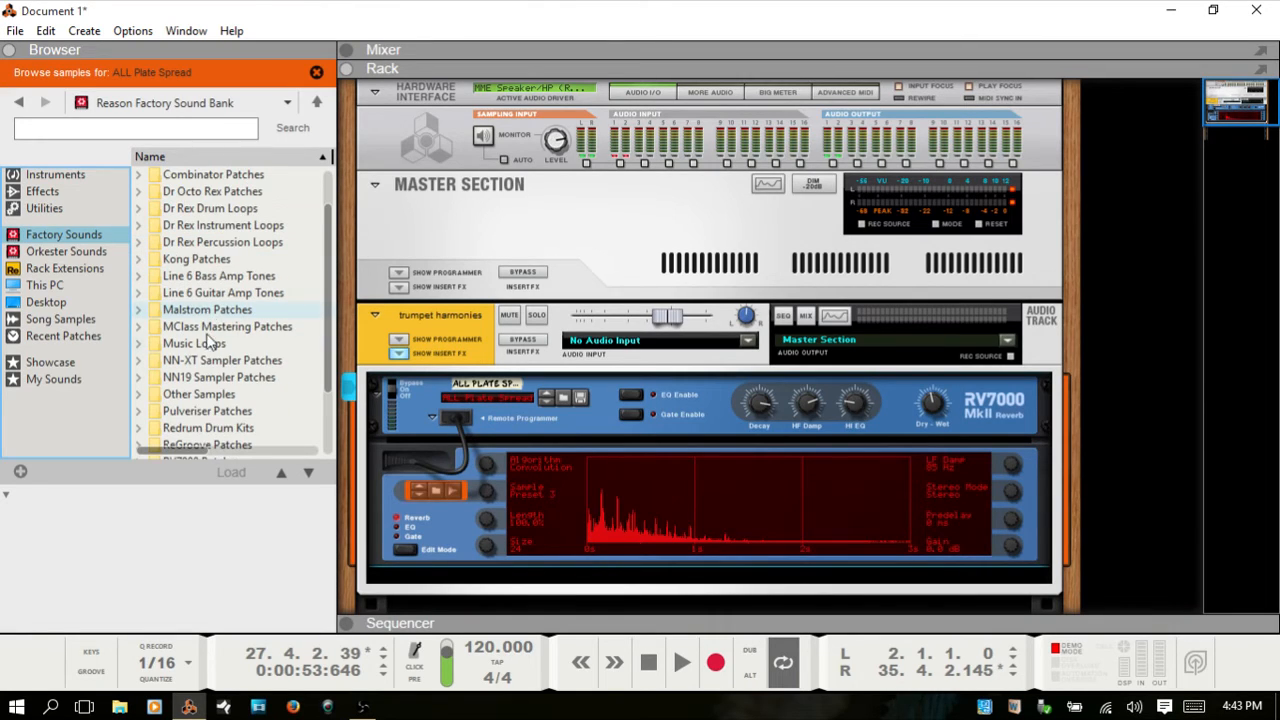
{"action": "left_click", "coordinate": [199, 395]}
{"action": "double_click", "coordinate": [199, 395]}
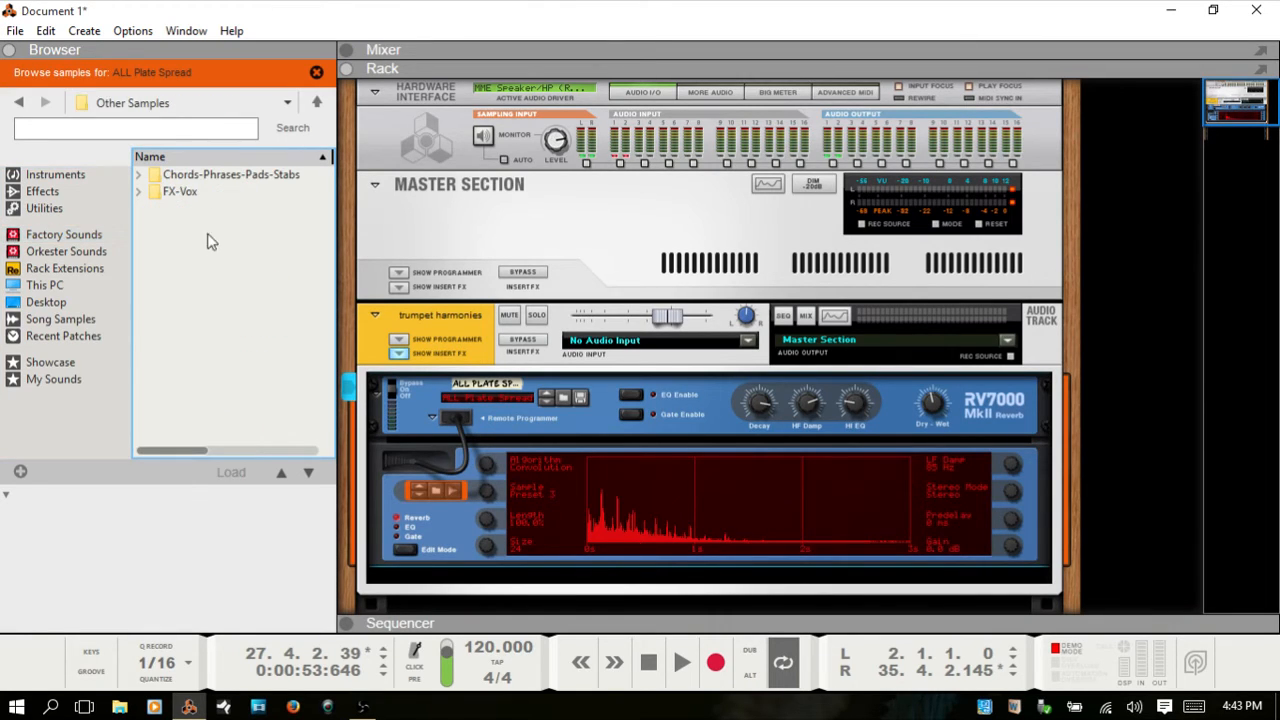
{"action": "double_click", "coordinate": [214, 177]}
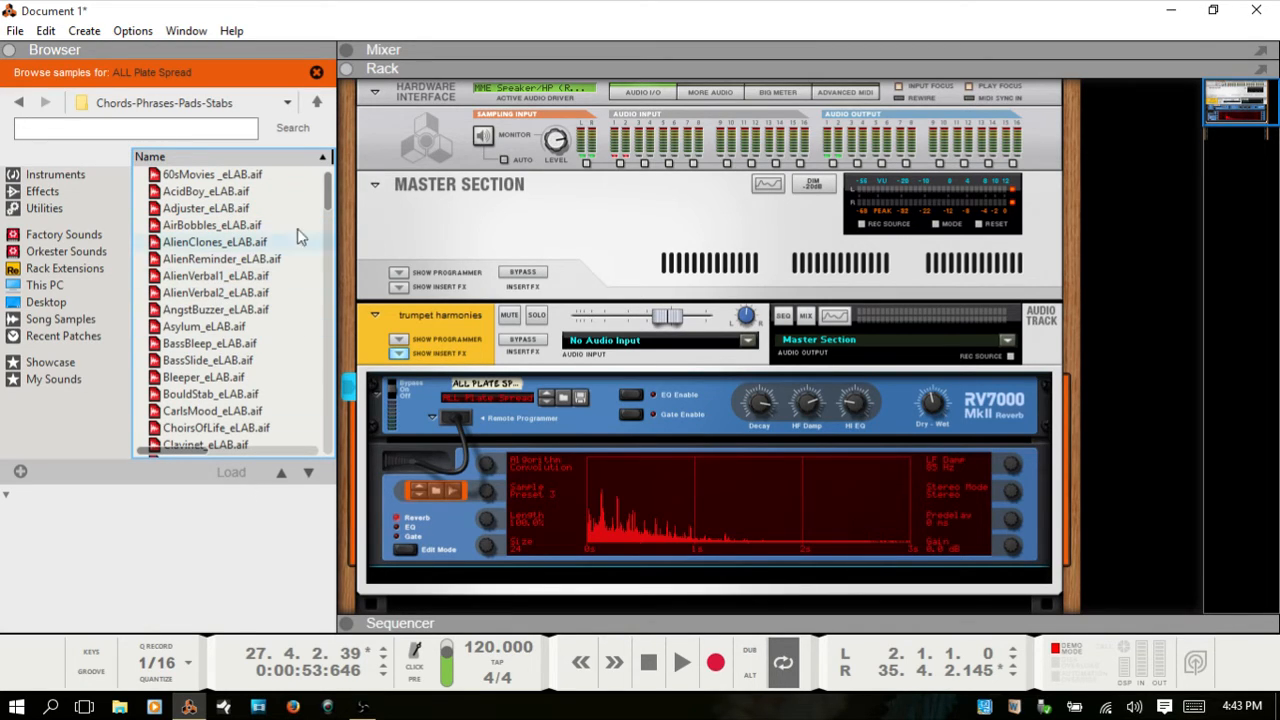
- Audition the AlienReminder, AlienClones, Asylum and BassBleep samples in the folder with a slightly lower preview volume
{"action": "left_click", "coordinate": [206, 260]}
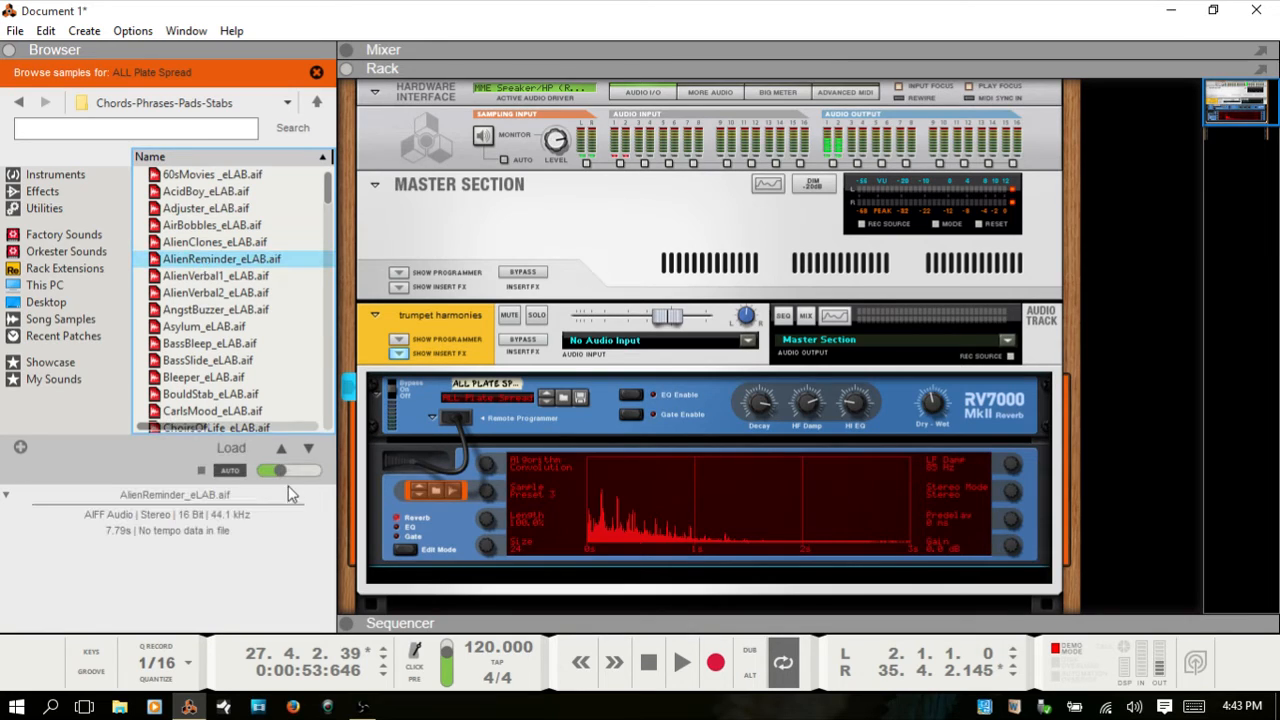
{"action": "left_click_drag", "start_coordinate": [279, 472], "coordinate": [275, 472]}
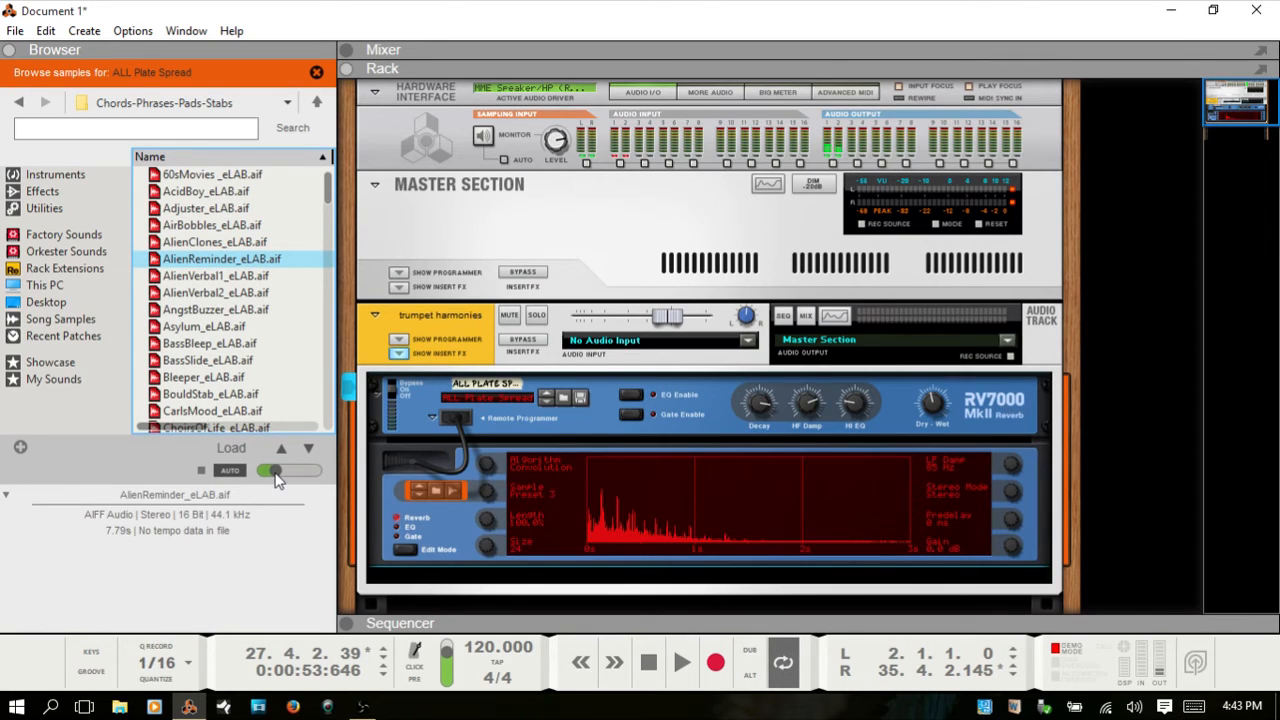
{"action": "left_click", "coordinate": [206, 243]}
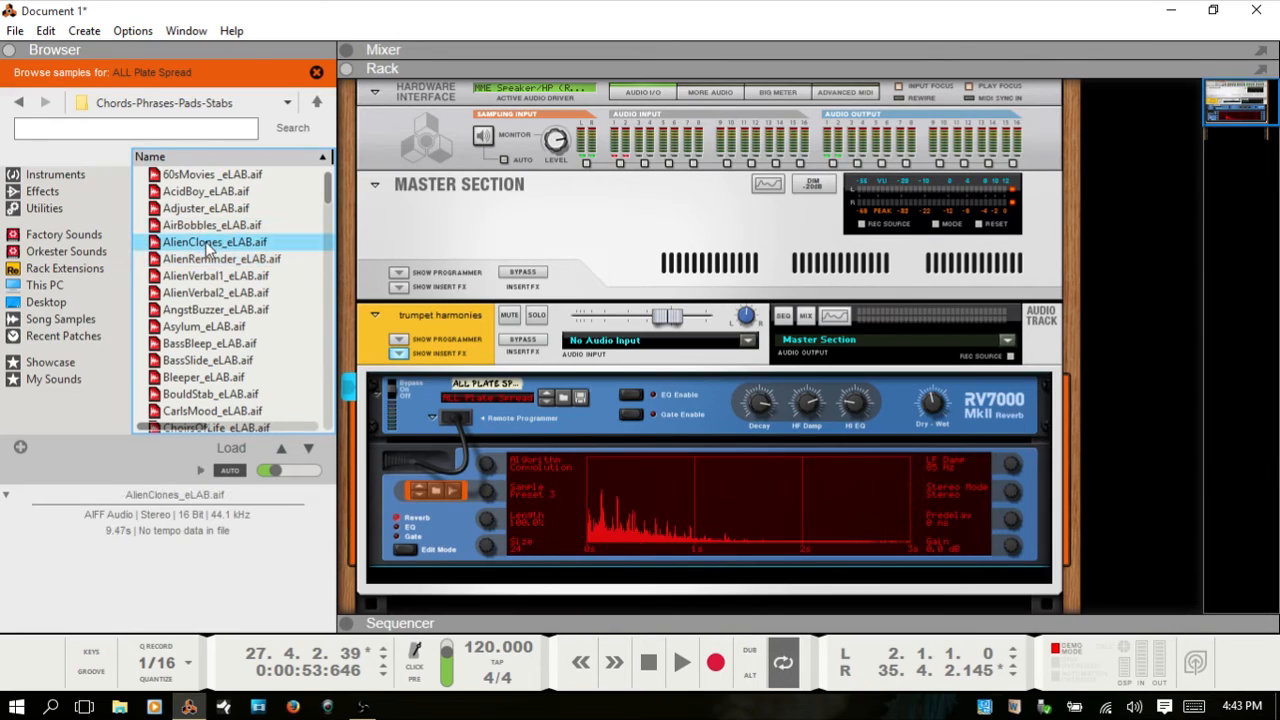
{"action": "left_click", "coordinate": [200, 310]}
{"action": "left_click", "coordinate": [203, 328]}
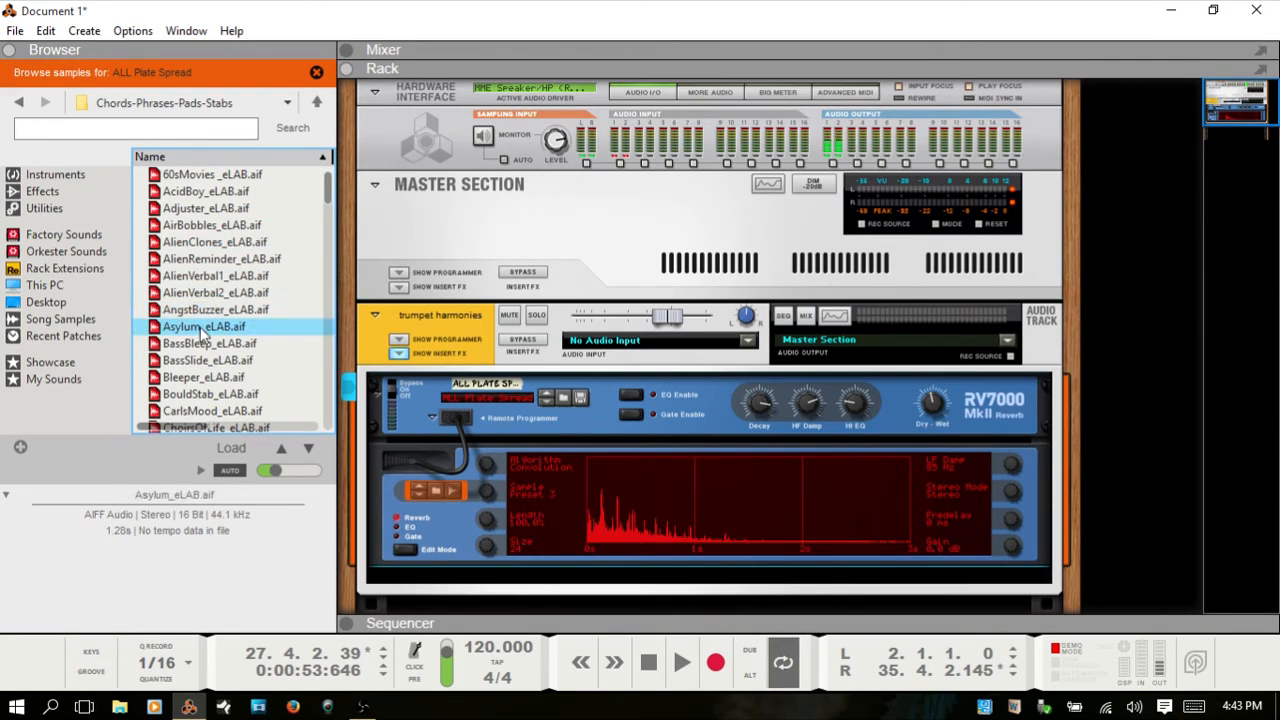
{"action": "left_click", "coordinate": [218, 344]}
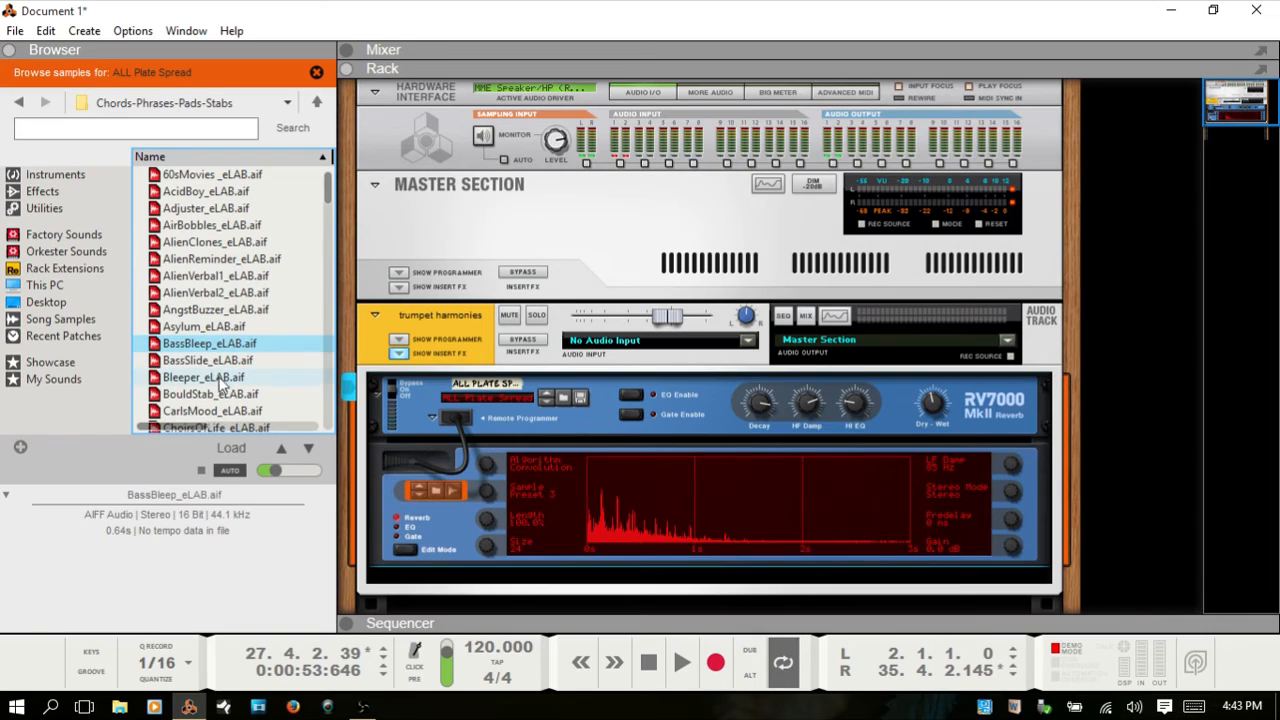
{"action": "left_click", "coordinate": [222, 397]}
- Load AirBobbles_eLAB.aif as the sample for the convolution reverb
{"action": "left_click", "coordinate": [213, 232]}
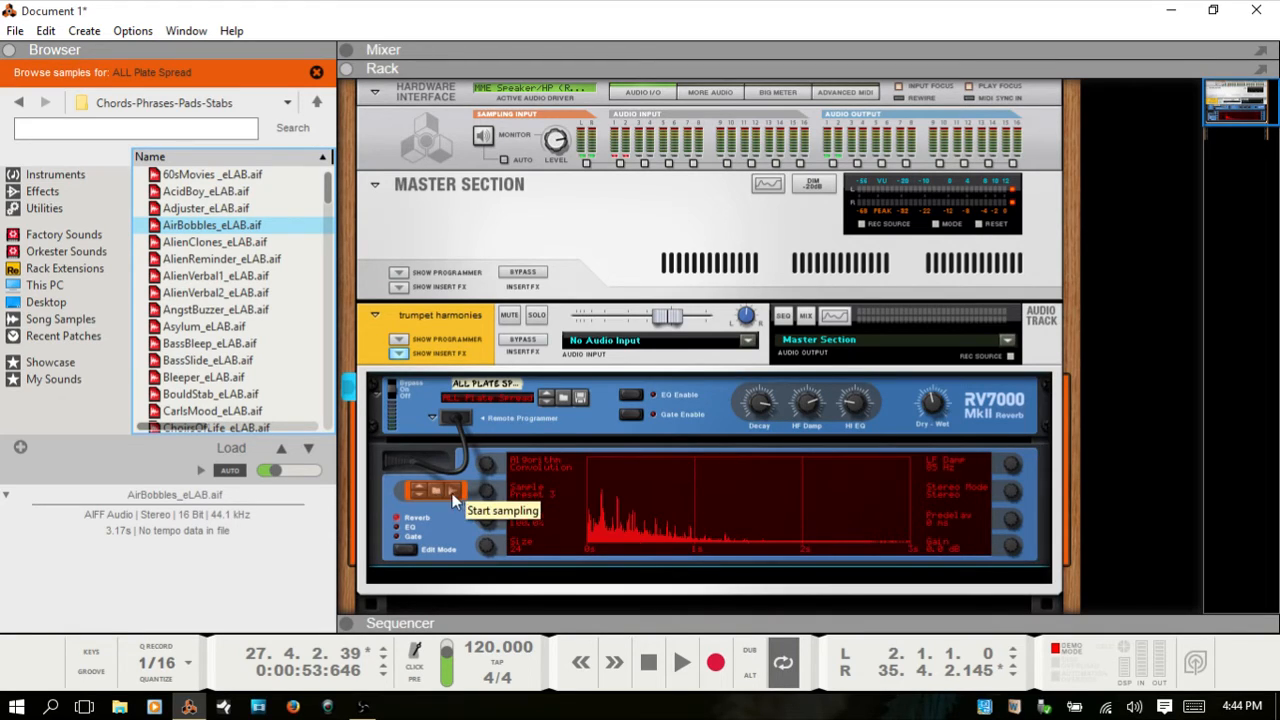
{"action": "double_click", "coordinate": [197, 229]}
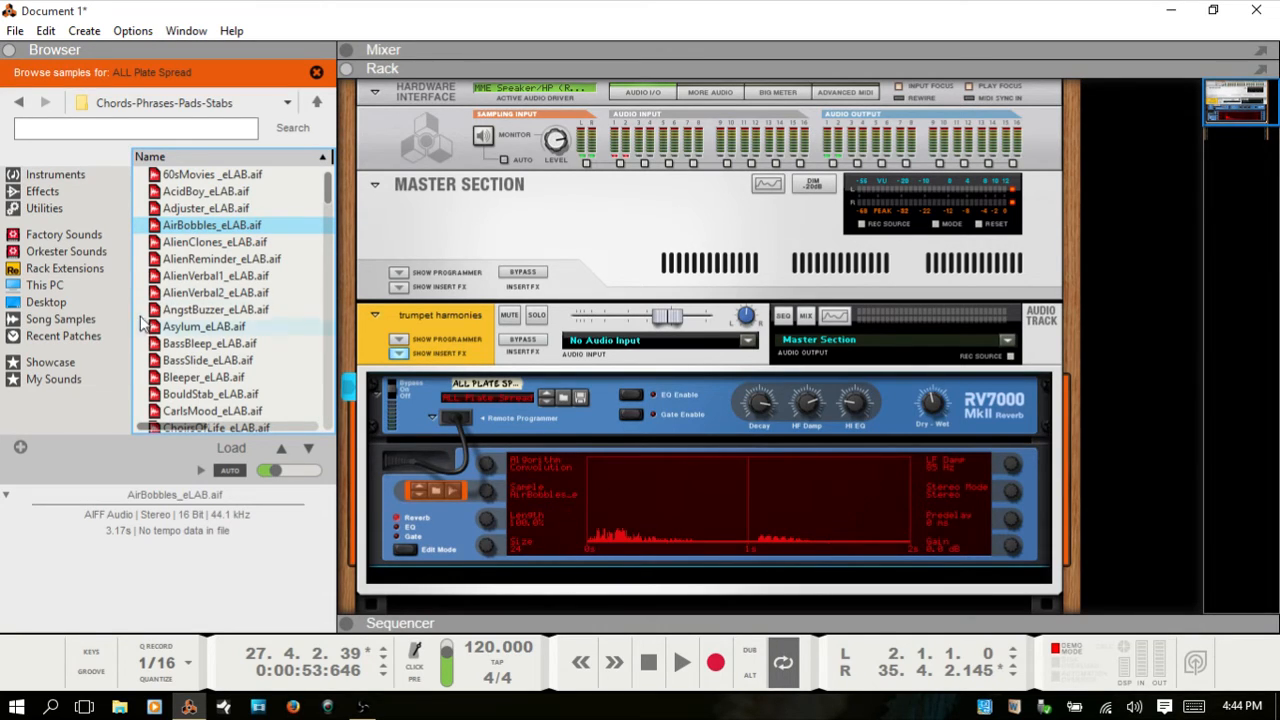
{"action": "double_click", "coordinate": [197, 230]}
- Play the track with its level lowered to about -3.53 dB and vary the reverb's Dry-Wet mix, ending at 101
{"action": "mouse_move", "coordinate": [667, 317]}
{"action": "left_mouse_down"}
{"action": "mouse_move", "coordinate": [631, 316]}
{"action": "mouse_move", "coordinate": [661, 321]}
{"action": "left_mouse_up"}
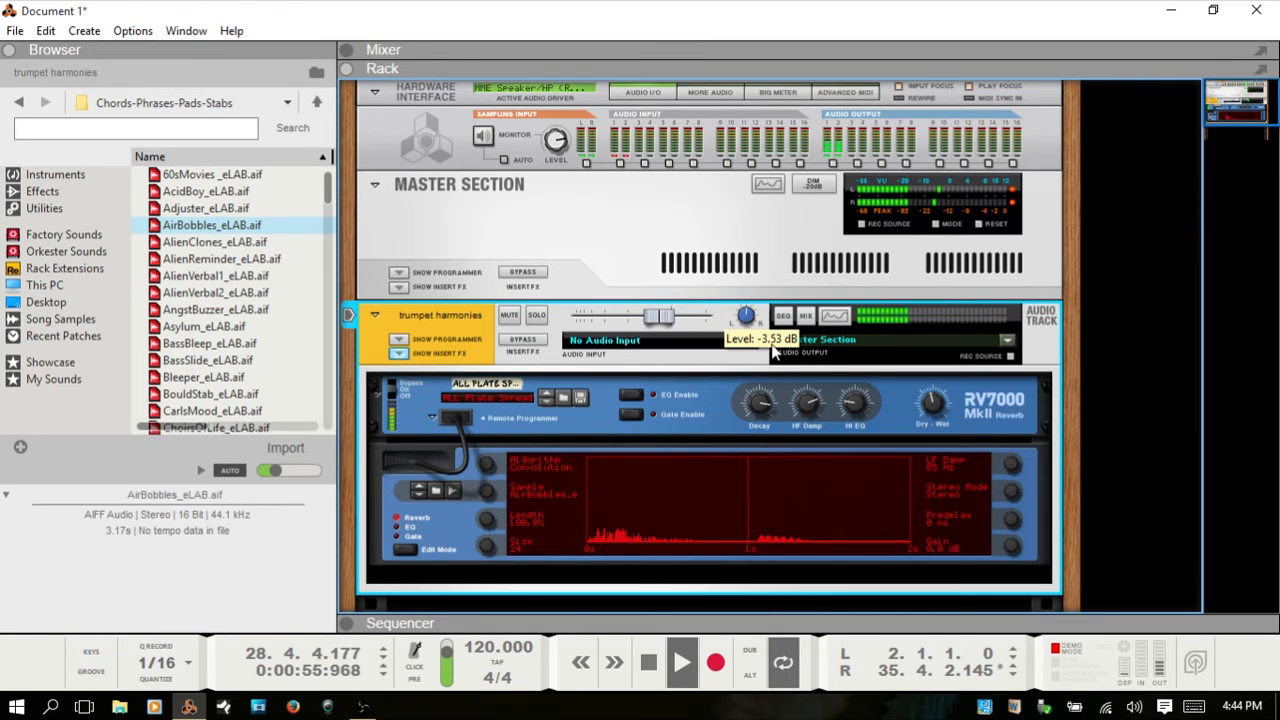
{"action": "mouse_move", "coordinate": [936, 412]}
{"action": "left_mouse_down"}
{"action": "mouse_move", "coordinate": [935, 398]}
{"action": "mouse_move", "coordinate": [930, 408]}
{"action": "left_mouse_up"}
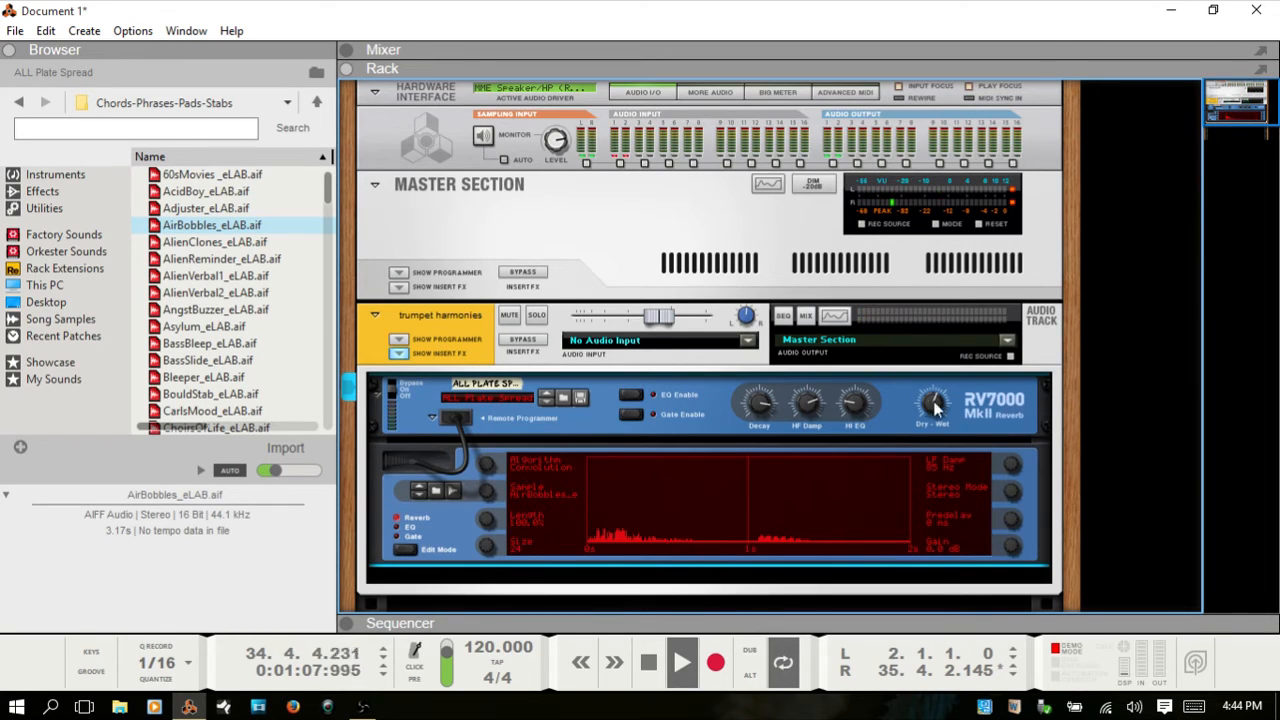
{"action": "left_click_drag", "start_coordinate": [935, 405], "coordinate": [935, 378]}
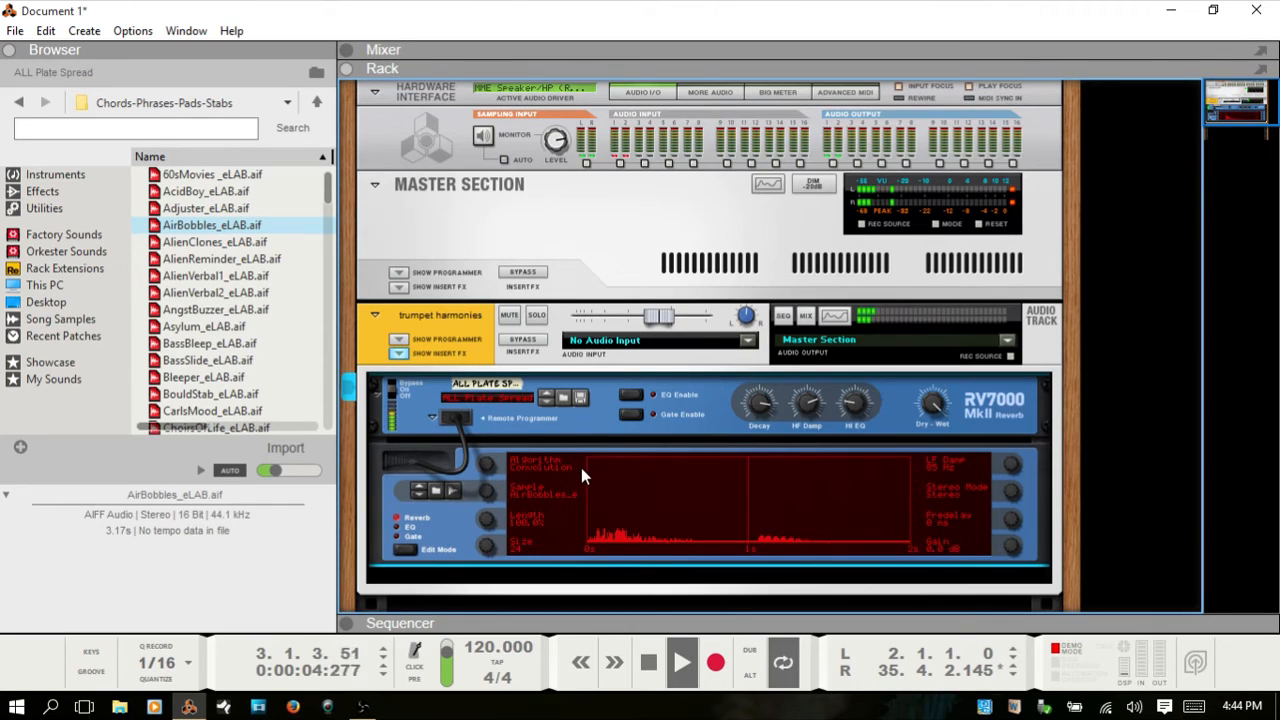
{"action": "left_click_drag", "start_coordinate": [936, 403], "coordinate": [933, 412]}
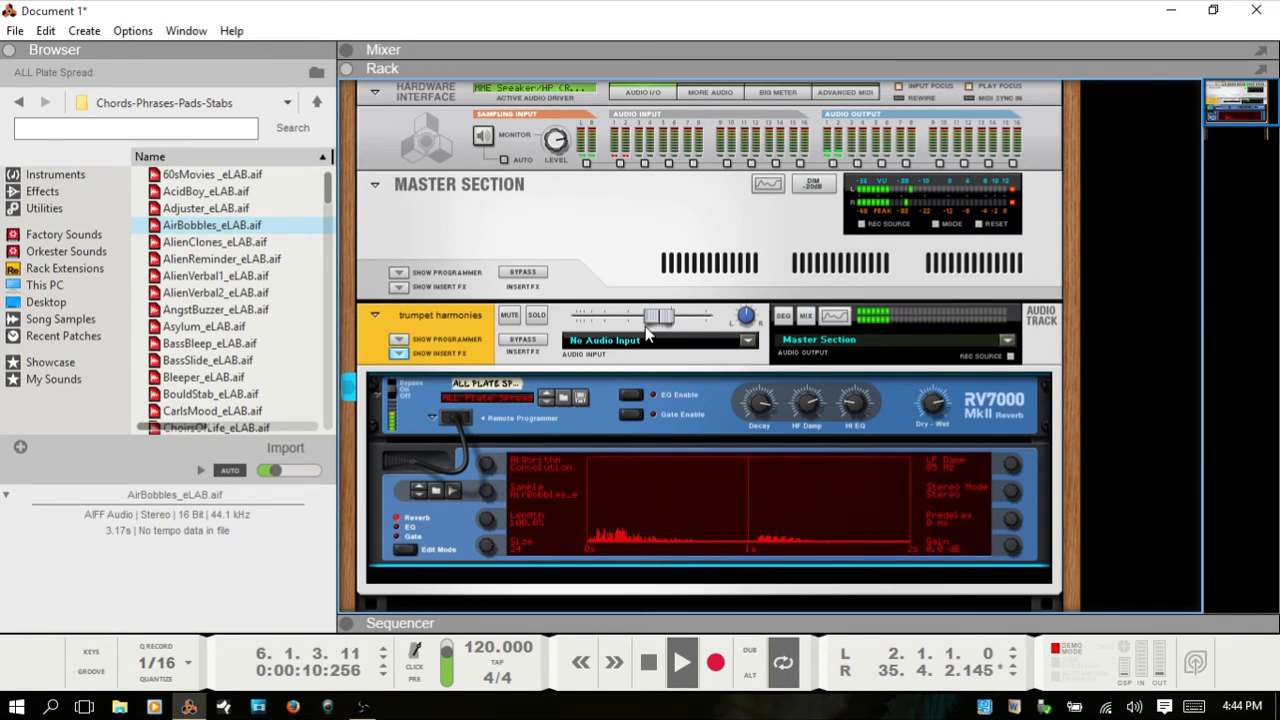
- Lower the track level in two stages, reduce the reverb's Dry-Wet mix, and stop playback
{"action": "mouse_move", "coordinate": [662, 314]}
{"action": "left_mouse_down"}
{"action": "mouse_move", "coordinate": [676, 314]}
{"action": "mouse_move", "coordinate": [658, 315]}
{"action": "left_mouse_up"}
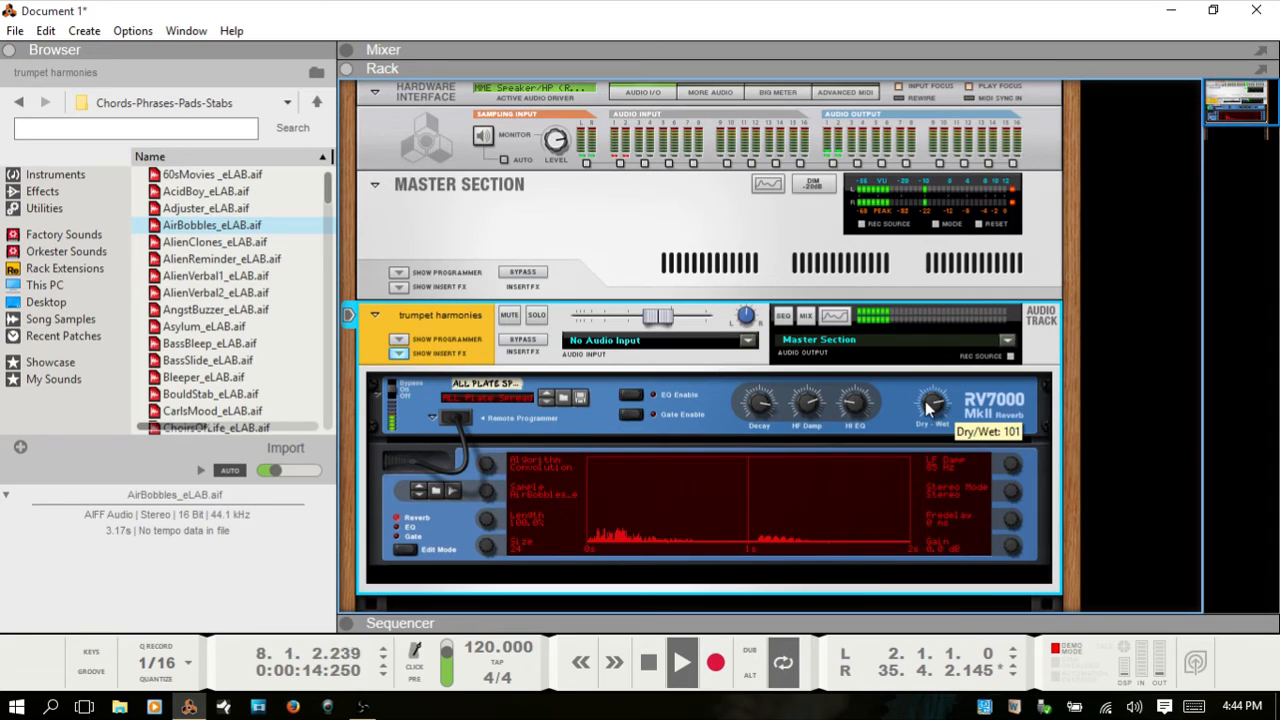
{"action": "left_click_drag", "start_coordinate": [933, 410], "coordinate": [928, 431]}
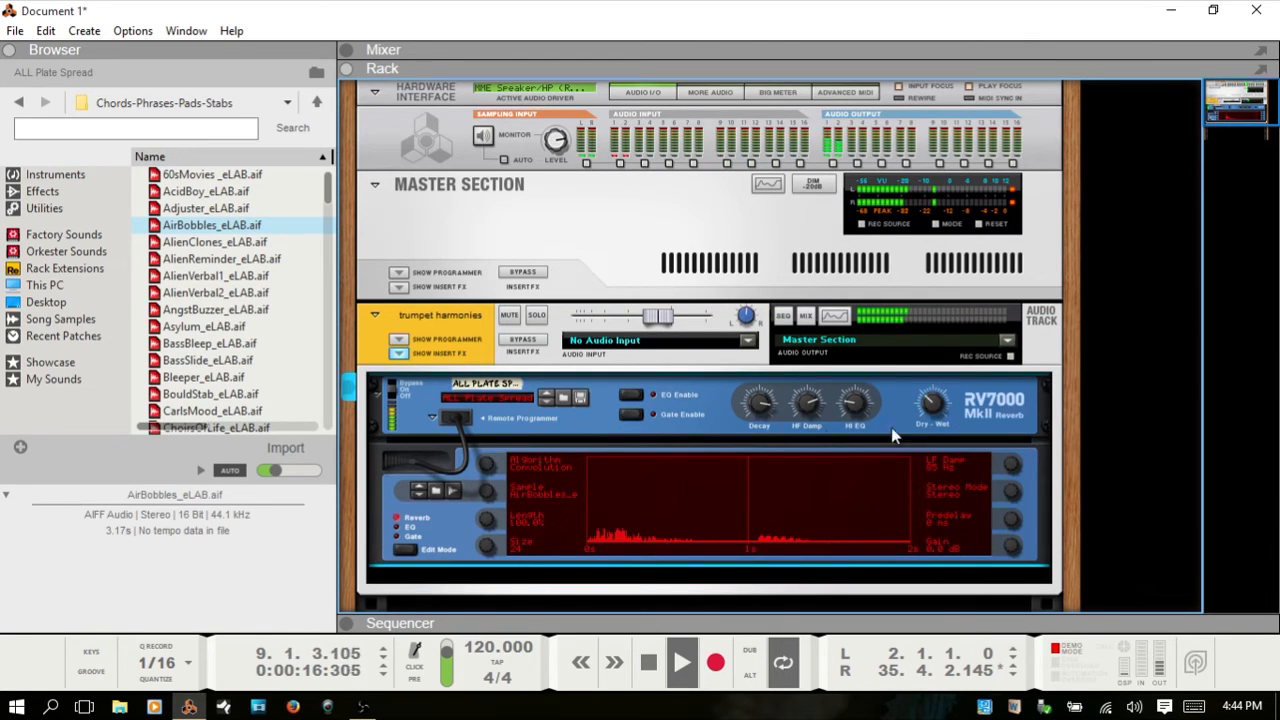
{"action": "left_click_drag", "start_coordinate": [659, 316], "coordinate": [635, 320]}
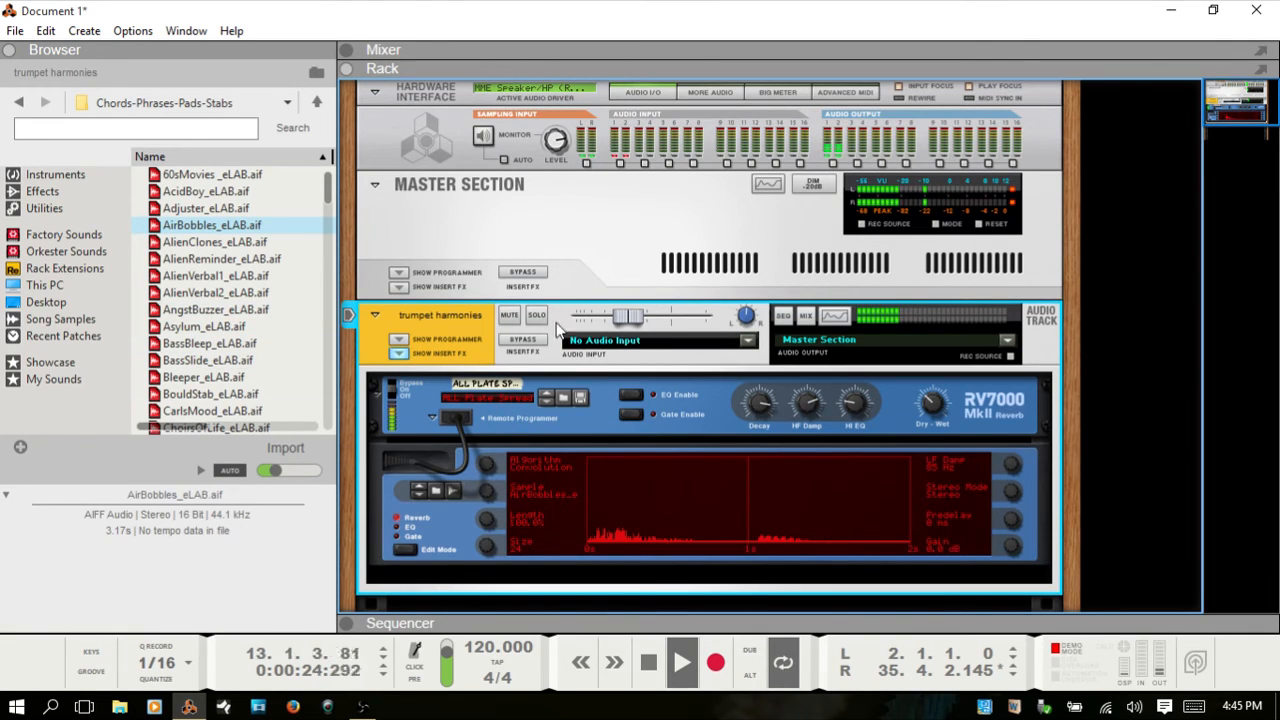
{"action": "key", "text": "space"}
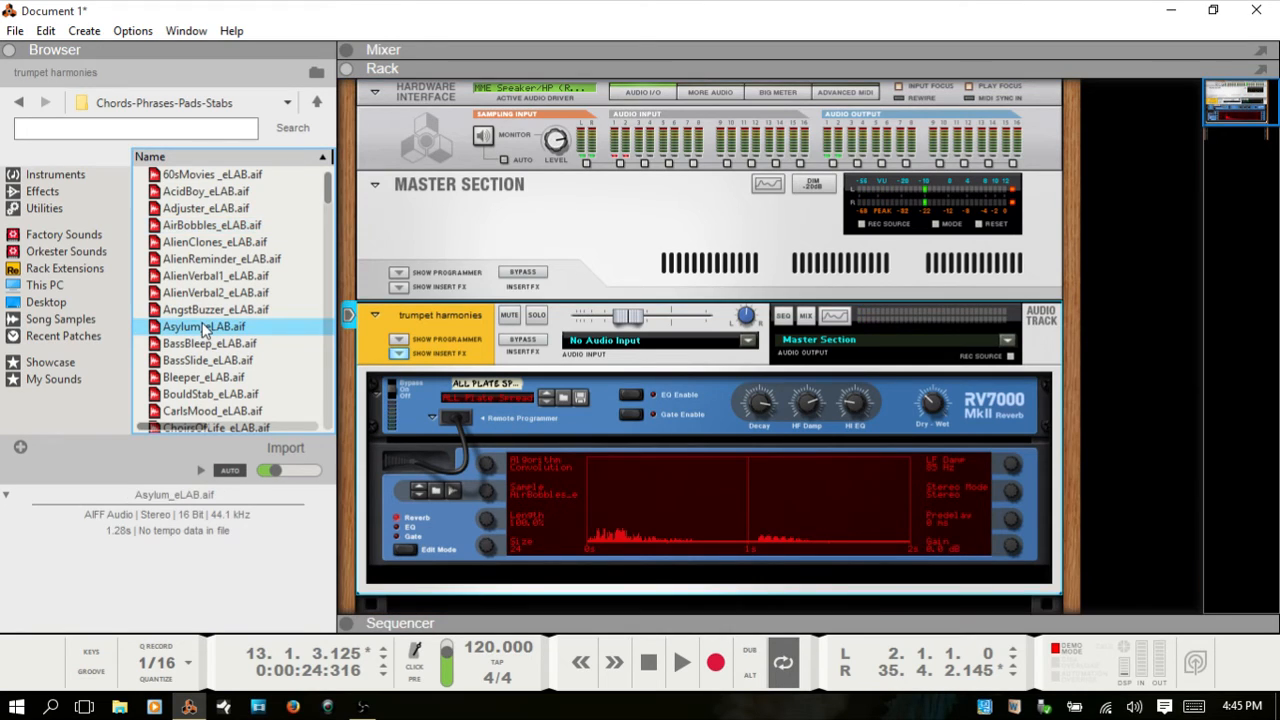
- Audition the BassBleep, BassSlide, Bleeper and CarlsMood samples, and load CarlsMood_eLAB.aif into the convolution reverb
{"action": "left_click", "coordinate": [197, 344]}
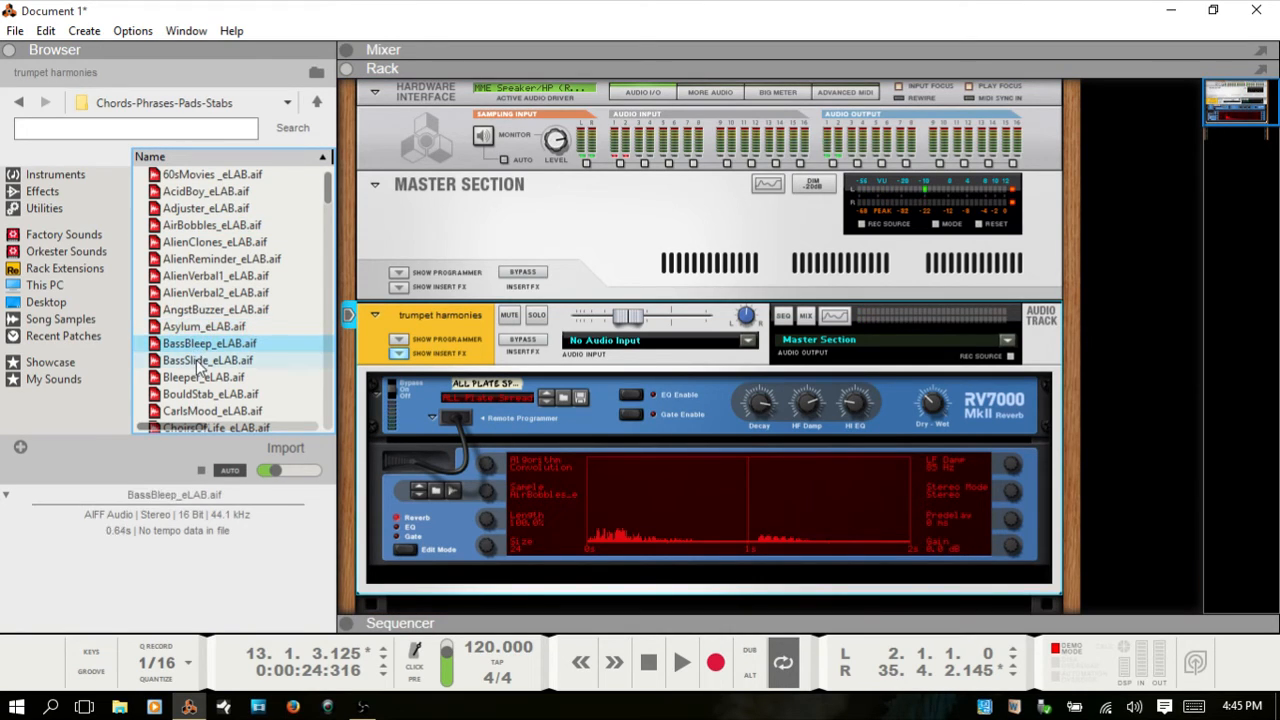
{"action": "left_click", "coordinate": [197, 360]}
{"action": "left_click", "coordinate": [195, 378]}
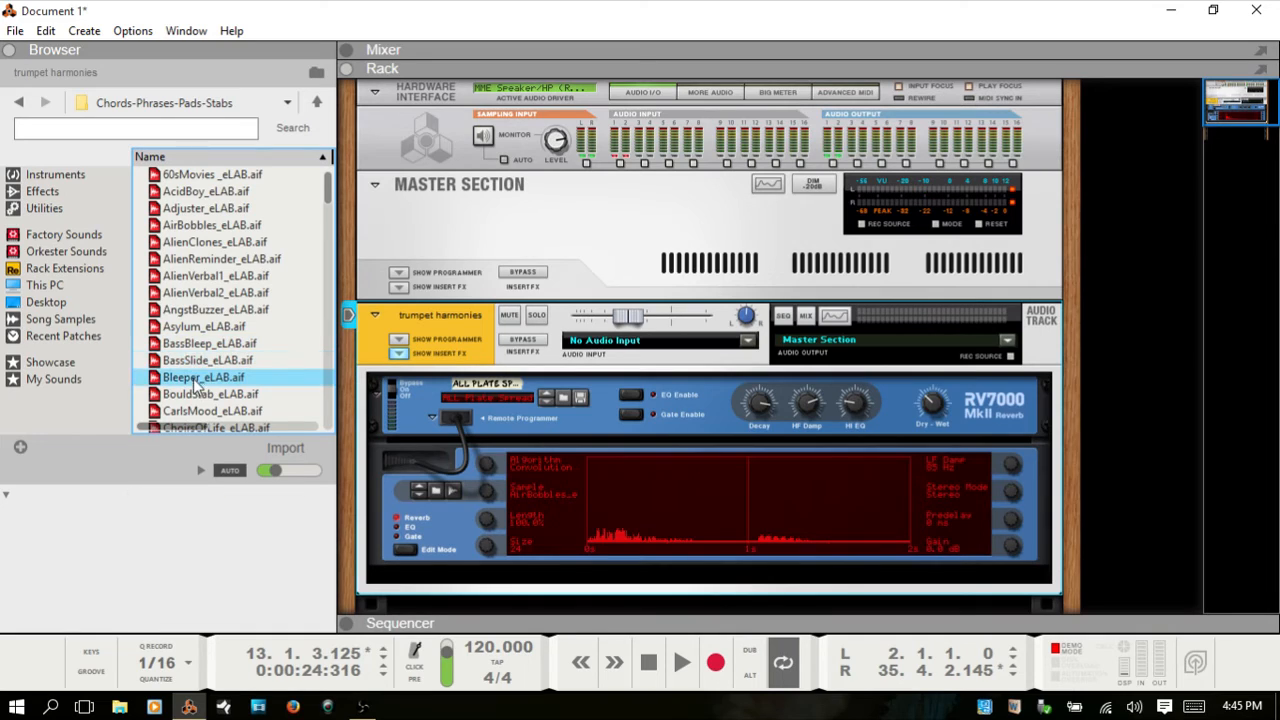
{"action": "scroll", "coordinate": [228, 376], "scroll_direction": "down", "scroll_amount": 1}
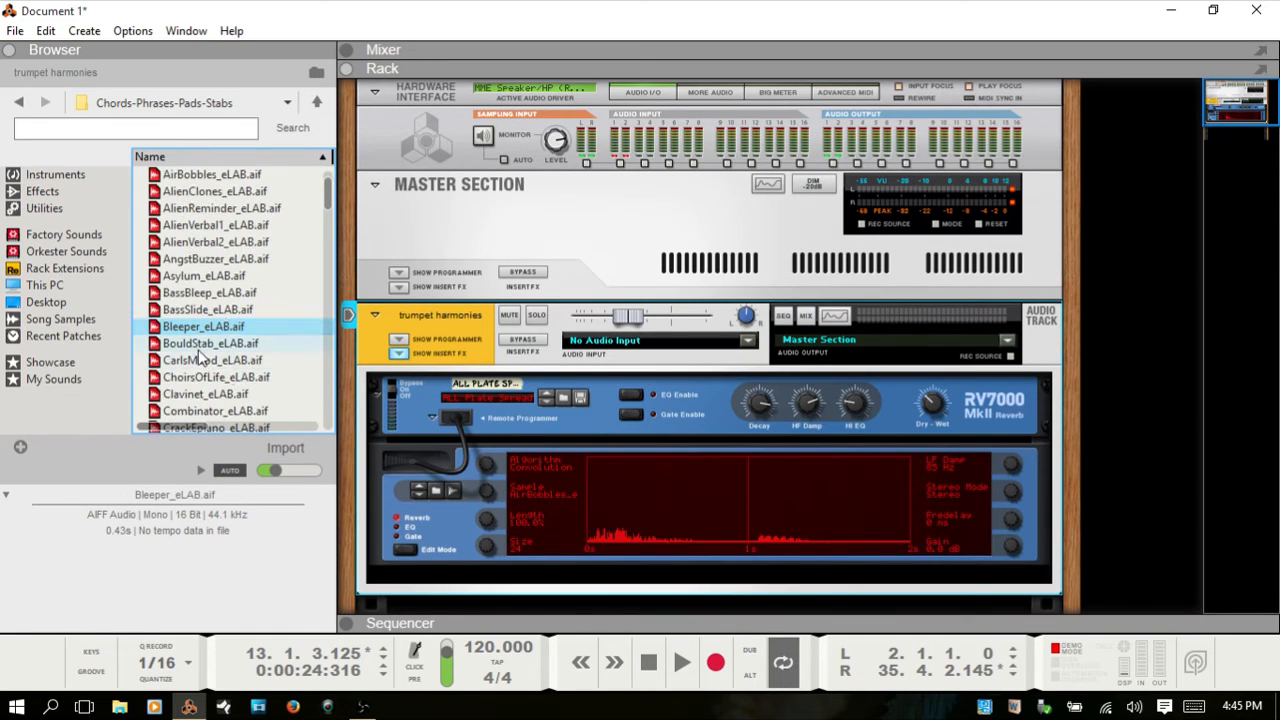
{"action": "left_click", "coordinate": [198, 363]}
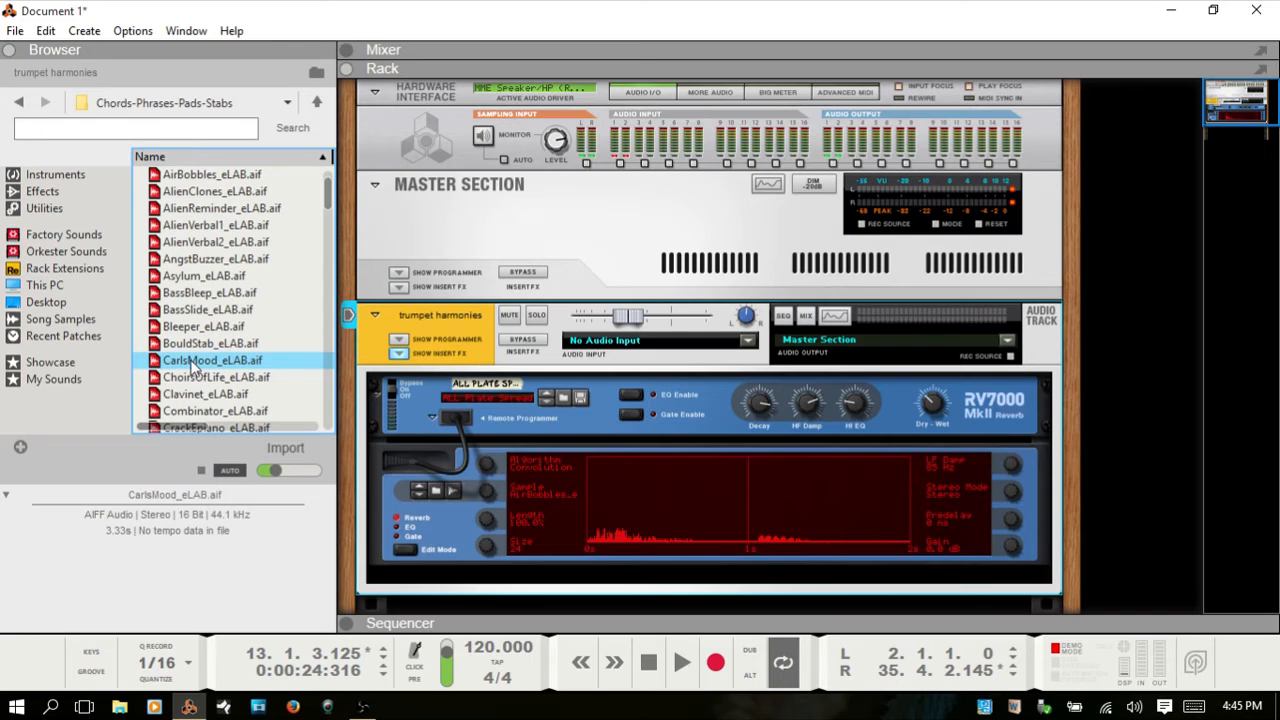
{"action": "left_click", "coordinate": [434, 491]}
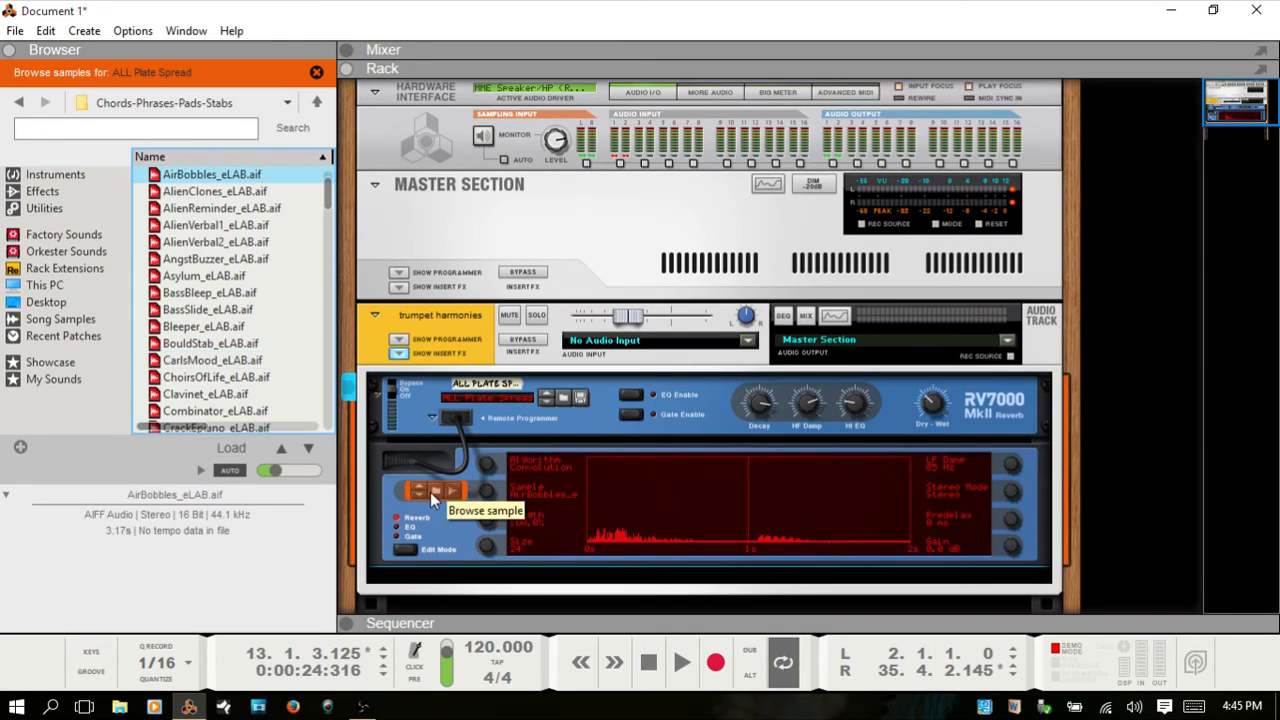
{"action": "left_click", "coordinate": [199, 368]}
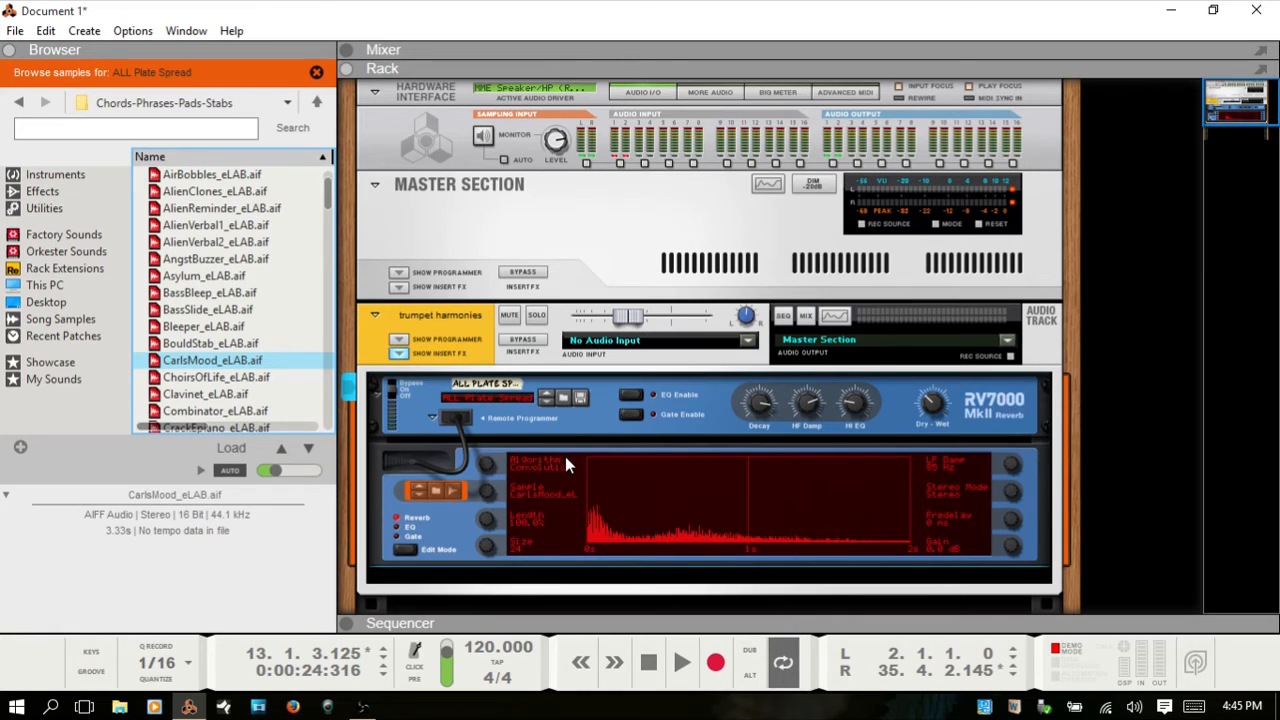
- During playback, raise the track level to about 2.73 dB and increase the reverb's Dry-Wet, HI EQ, HF Damp and Decay
{"action": "left_click", "coordinate": [930, 402]}
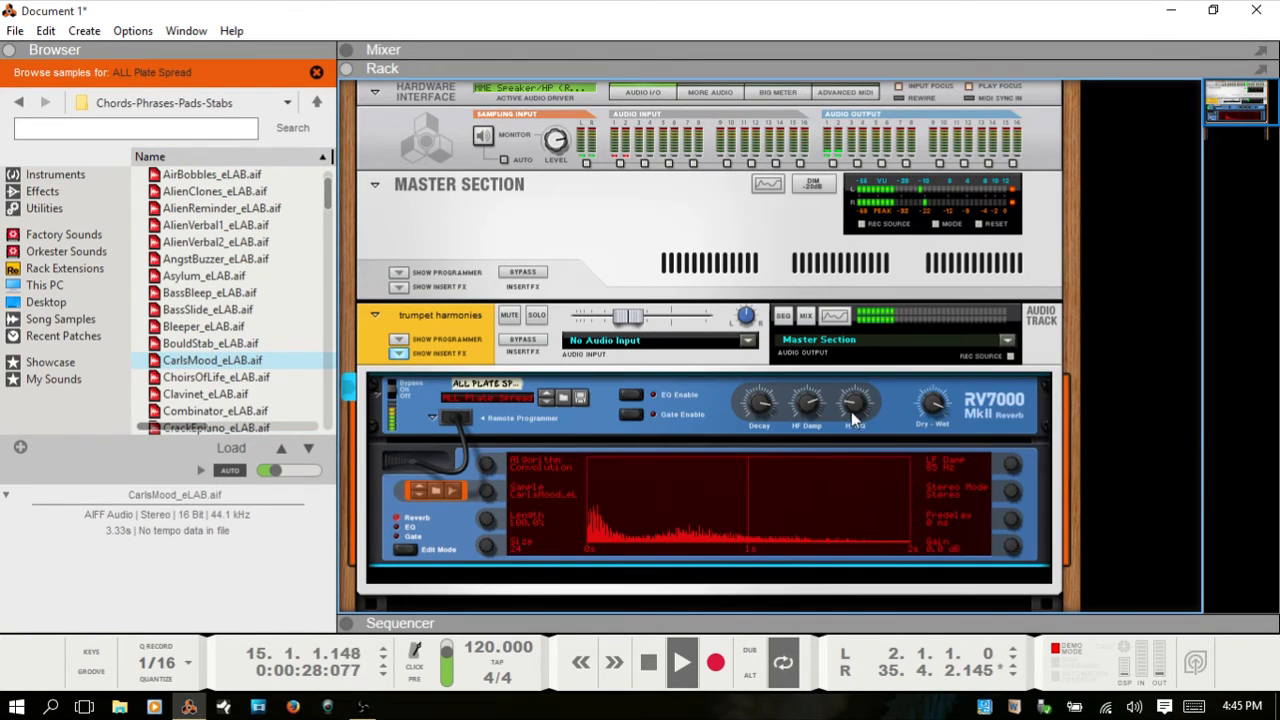
{"action": "left_click_drag", "start_coordinate": [628, 317], "coordinate": [690, 318]}
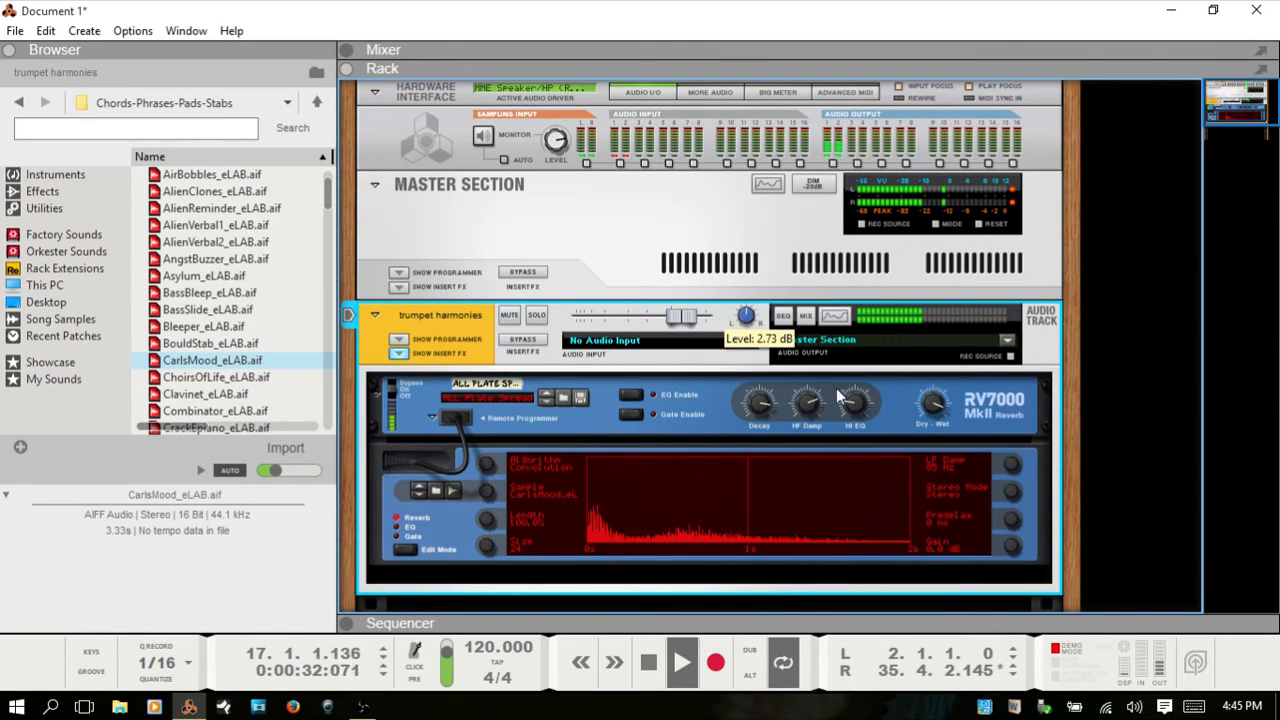
{"action": "left_click_drag", "start_coordinate": [858, 412], "coordinate": [766, 394]}
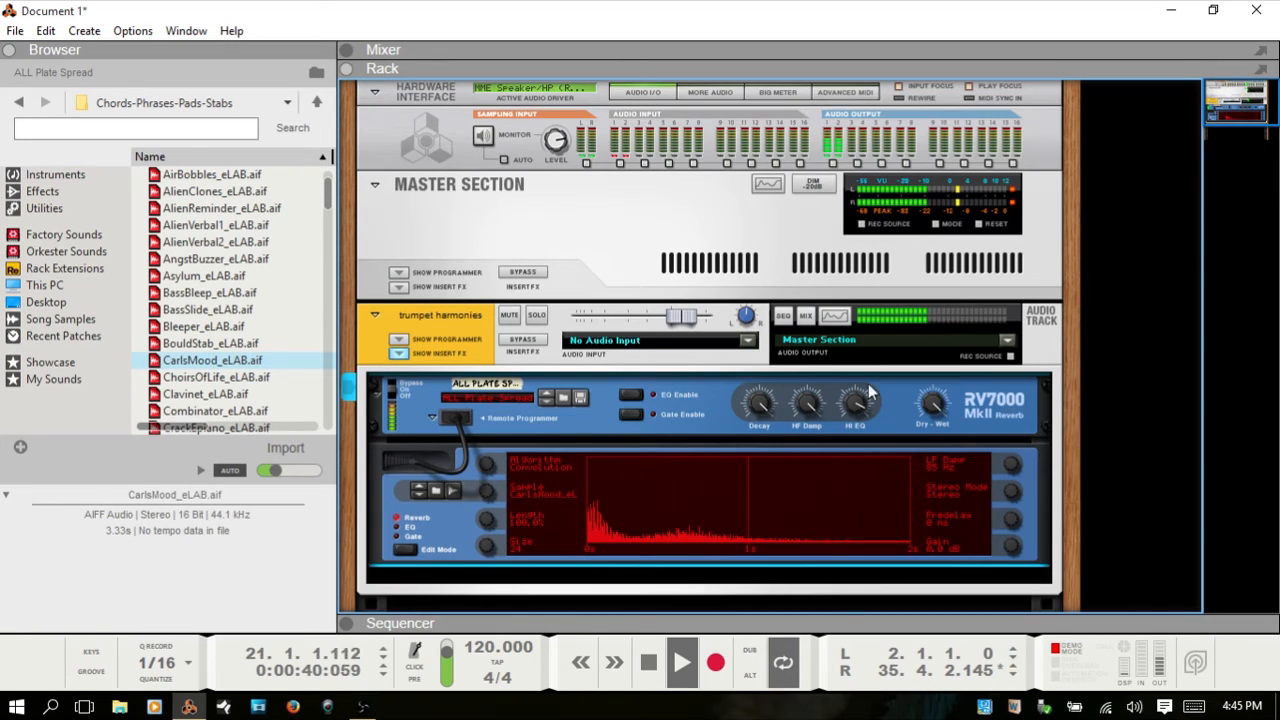
- Set the reverb's Dry-Wet to 99, boost the track level and bring it back down, and stop playback
{"action": "left_click_drag", "start_coordinate": [681, 318], "coordinate": [700, 316]}
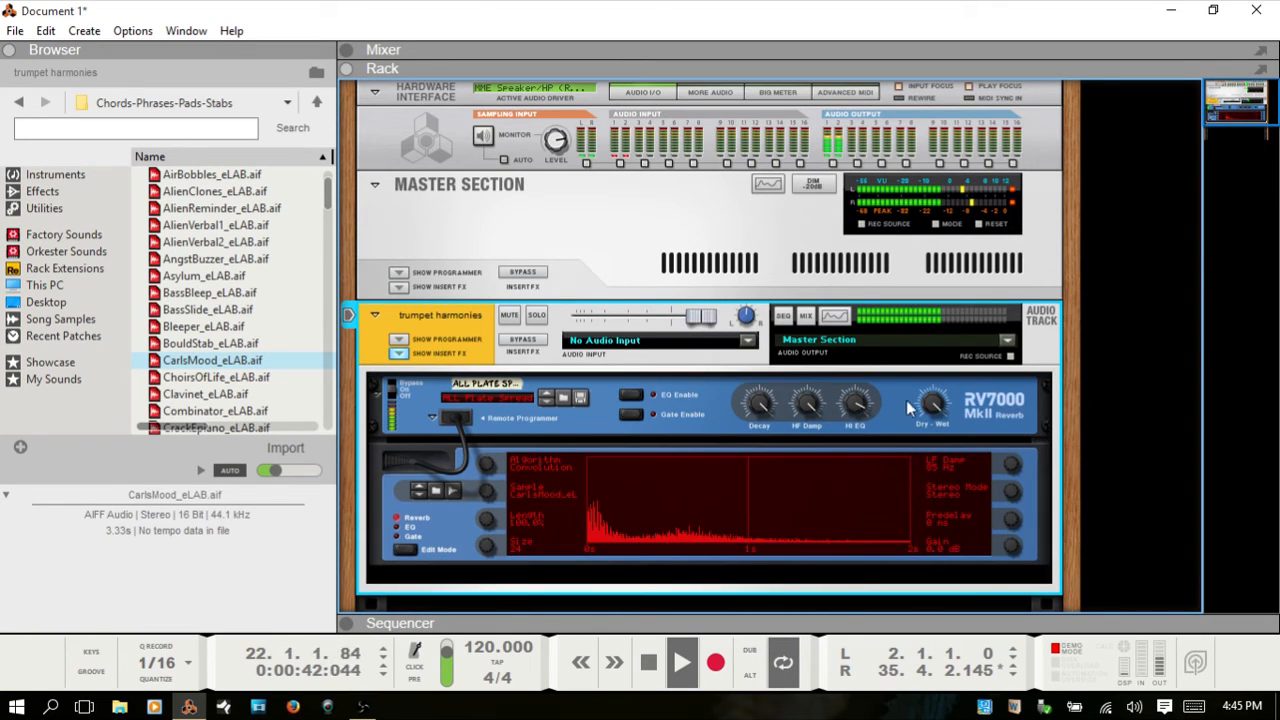
{"action": "left_click", "coordinate": [936, 409]}
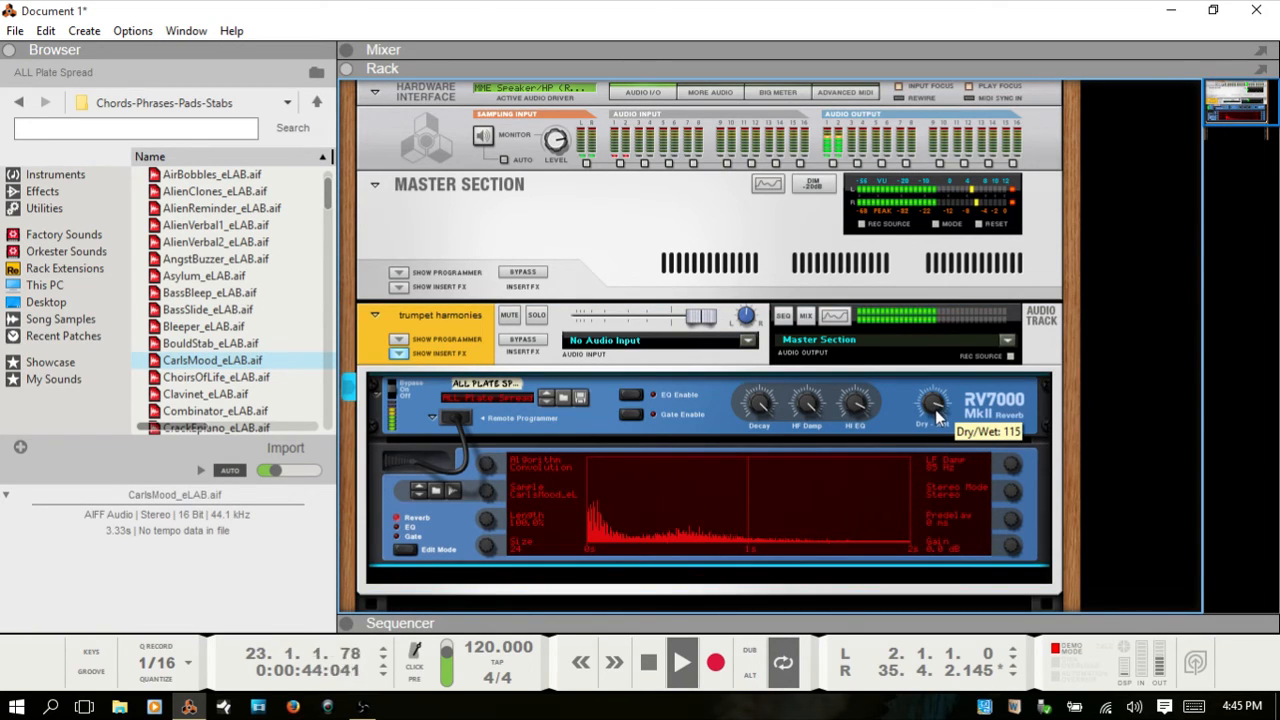
{"action": "left_click_drag", "start_coordinate": [936, 409], "coordinate": [937, 417]}
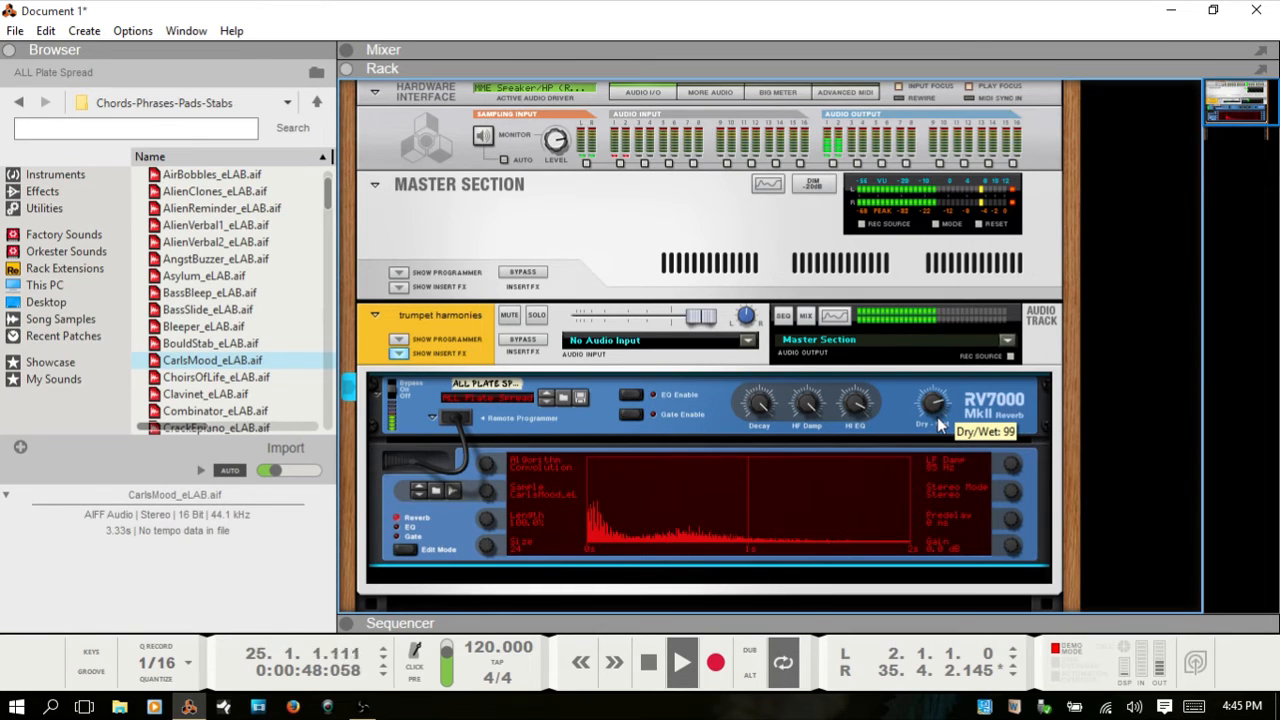
{"action": "left_click_drag", "start_coordinate": [703, 317], "coordinate": [672, 325]}
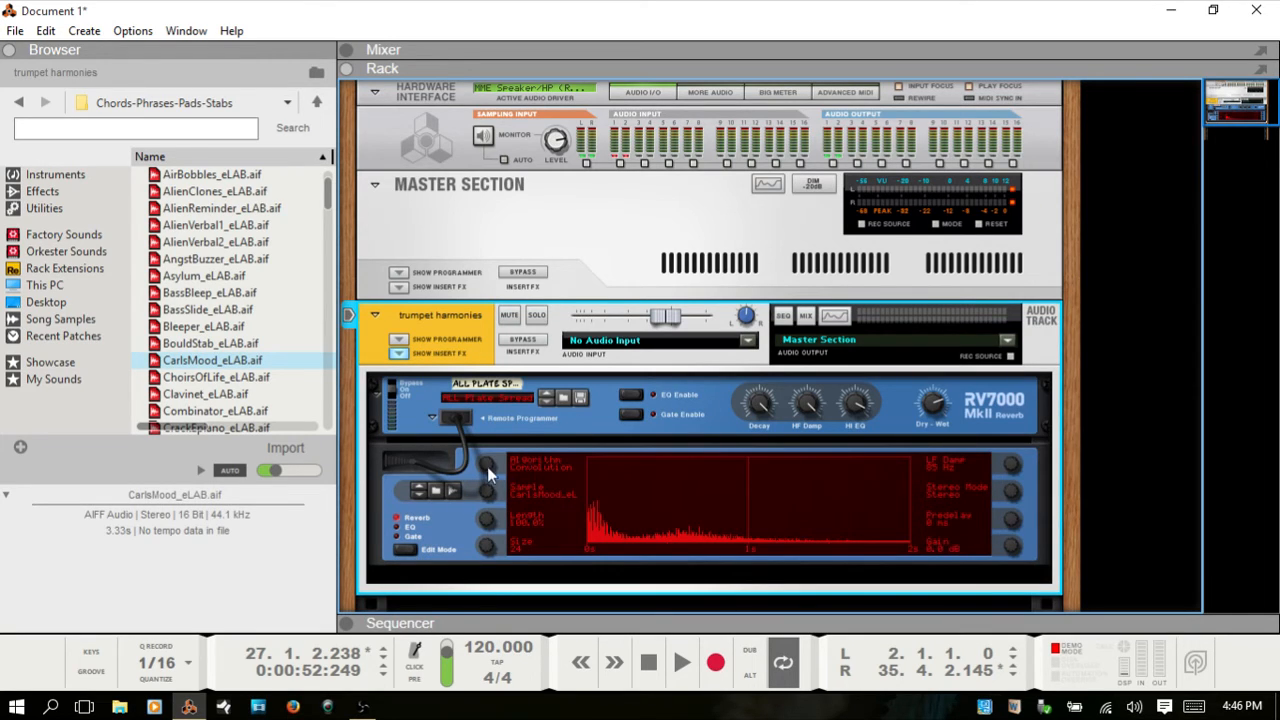
- Switch the reverb algorithm to Arena and lower its Decay, Size, HF Damp and HI EQ
{"action": "left_click_drag", "start_coordinate": [487, 466], "coordinate": [480, 518]}
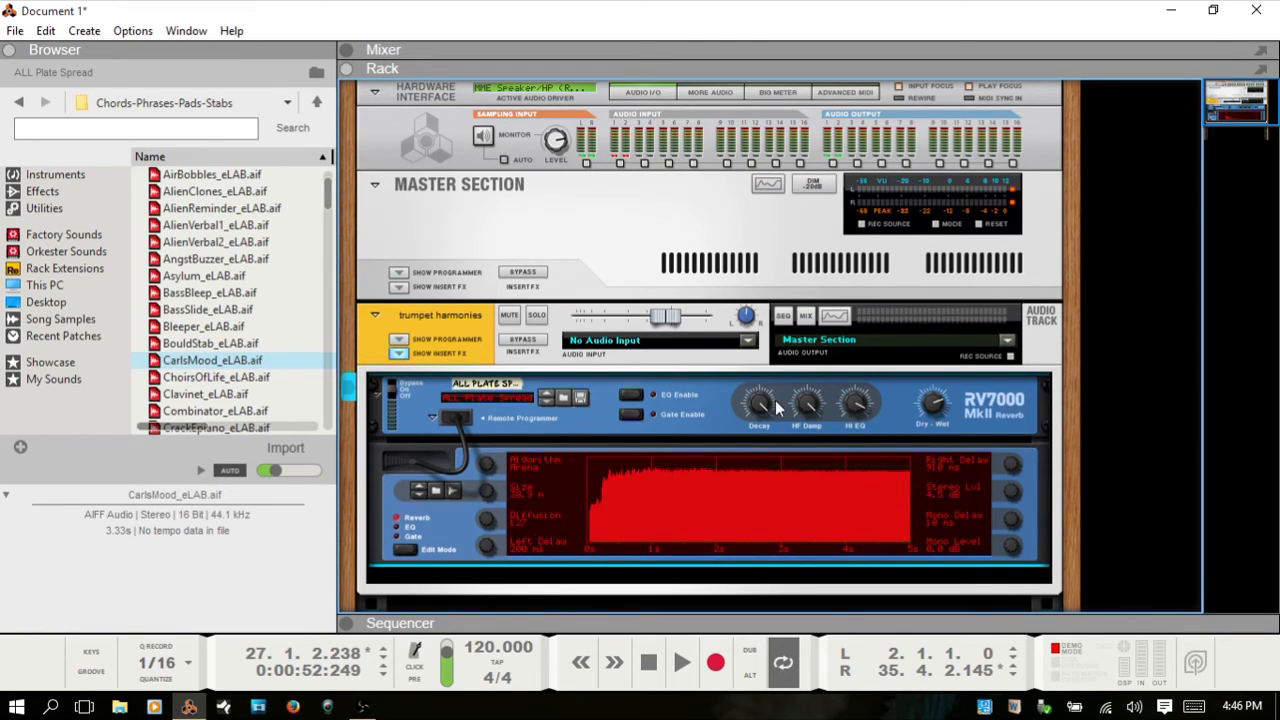
{"action": "left_click_drag", "start_coordinate": [760, 405], "coordinate": [762, 432]}
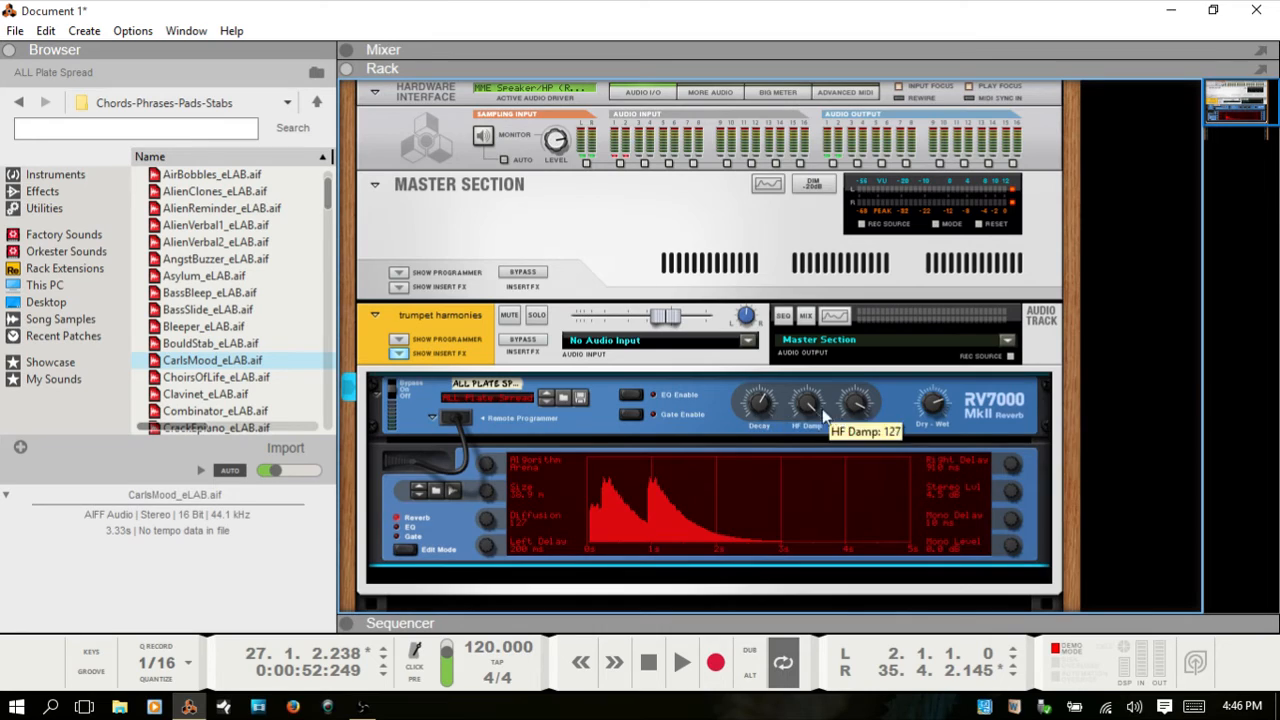
{"action": "left_click_drag", "start_coordinate": [487, 493], "coordinate": [497, 524]}
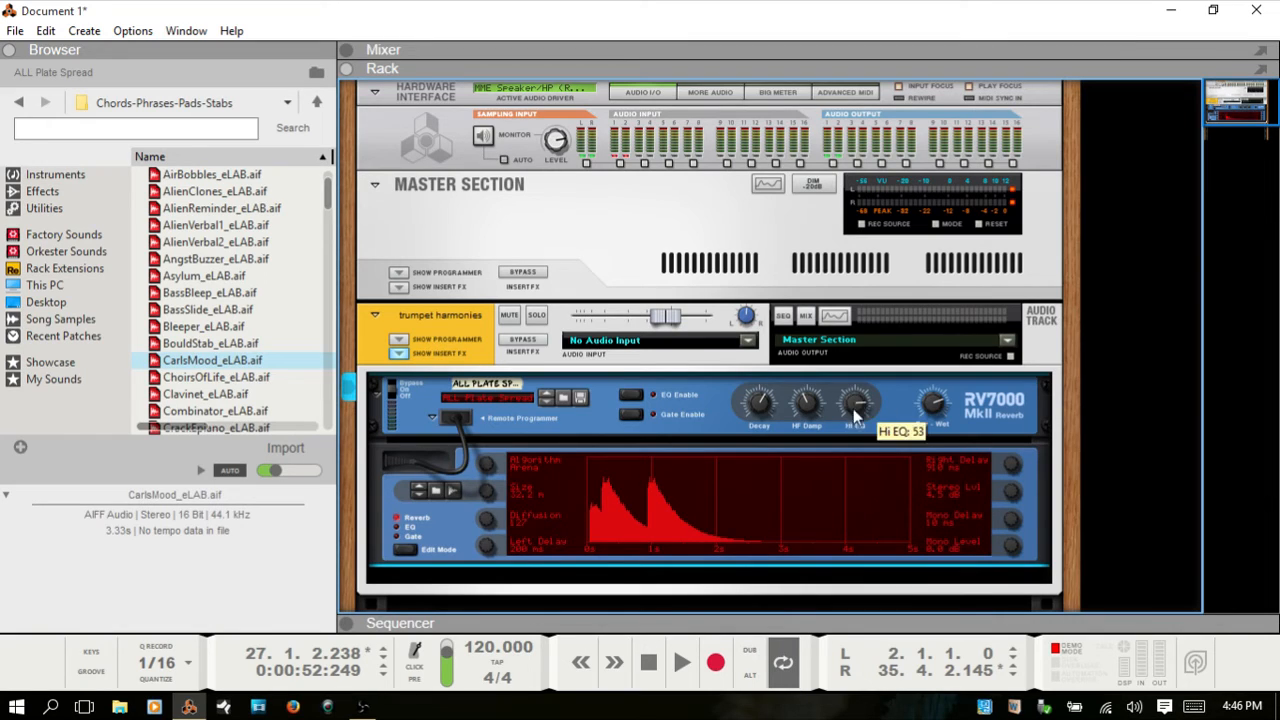
- Enable the reverb's EQ and show its edit page, and play the track with its level at about -5.91 dB and a lower Dry-Wet
{"action": "left_click", "coordinate": [398, 527]}
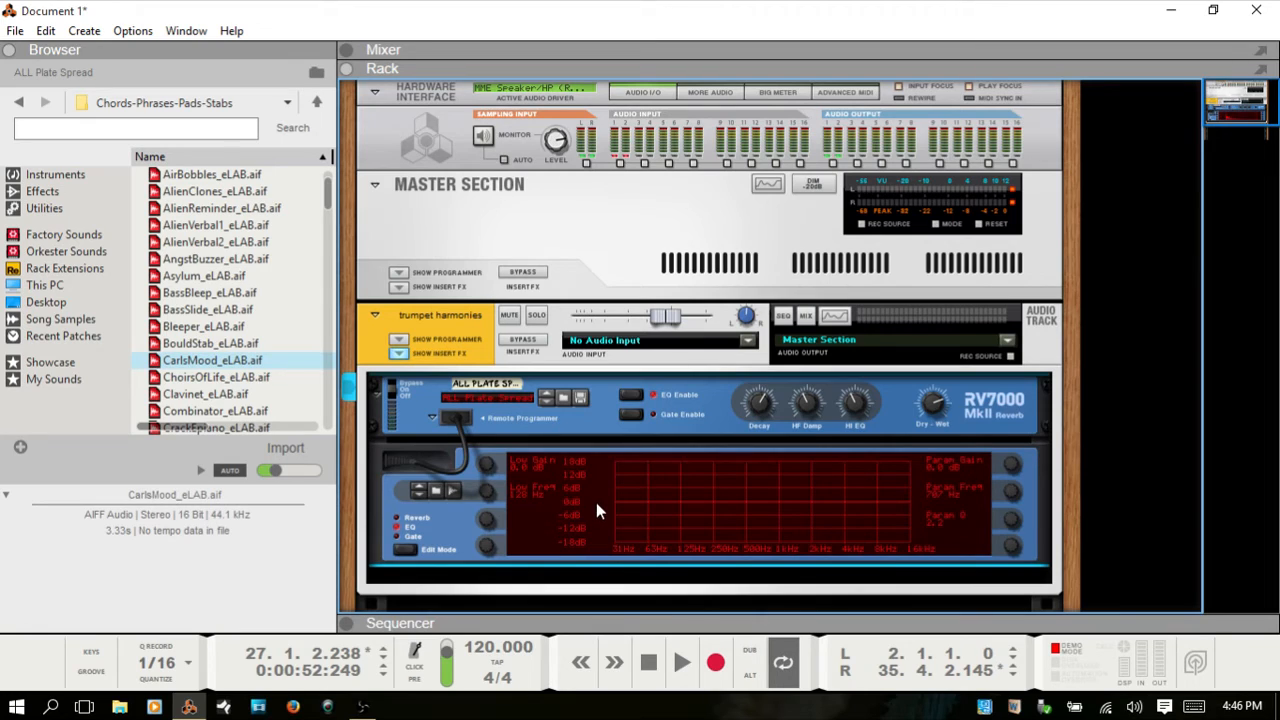
{"action": "key", "text": "space"}
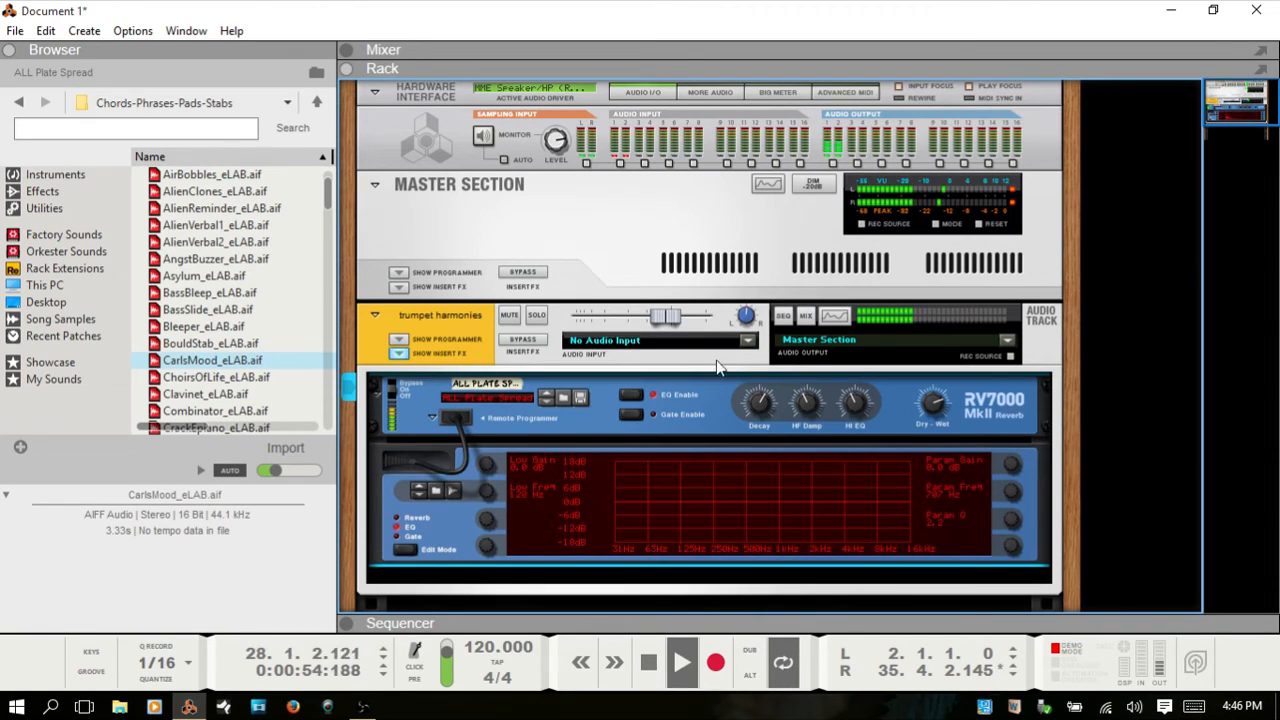
{"action": "mouse_move", "coordinate": [667, 314]}
{"action": "left_mouse_down"}
{"action": "mouse_move", "coordinate": [666, 327]}
{"action": "mouse_move", "coordinate": [646, 318]}
{"action": "left_mouse_up"}
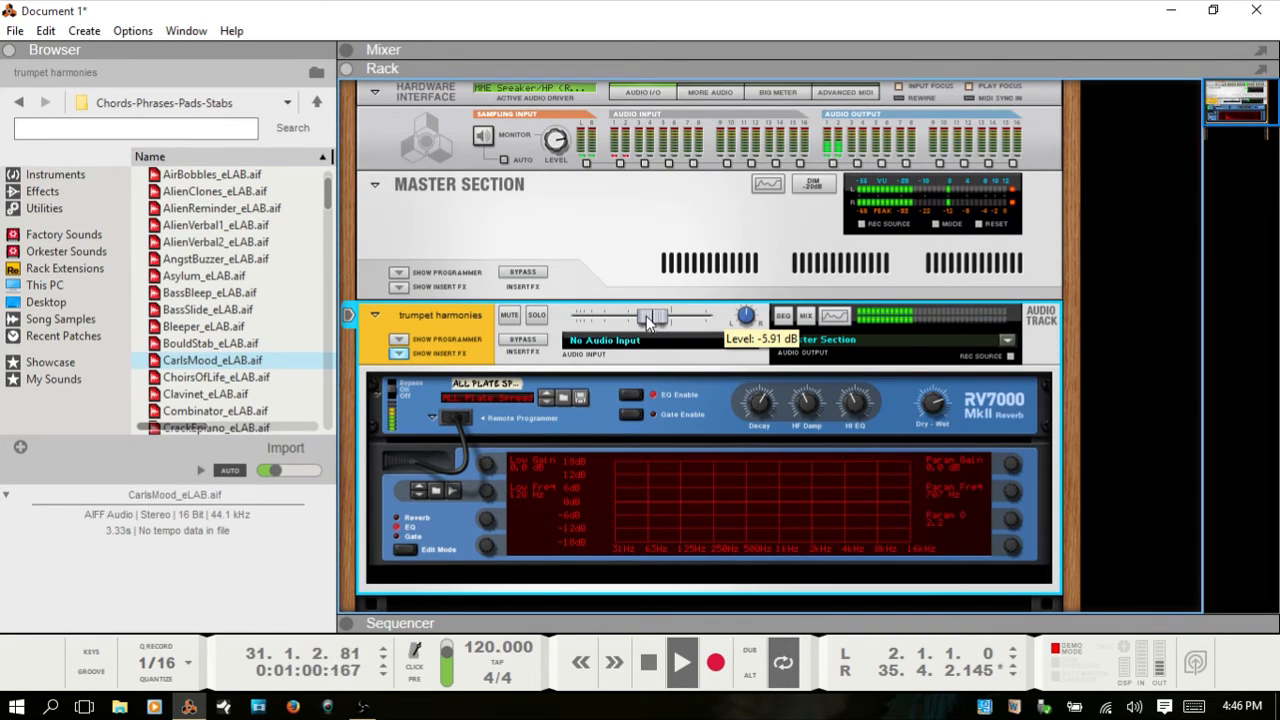
{"action": "left_click_drag", "start_coordinate": [932, 405], "coordinate": [938, 424]}
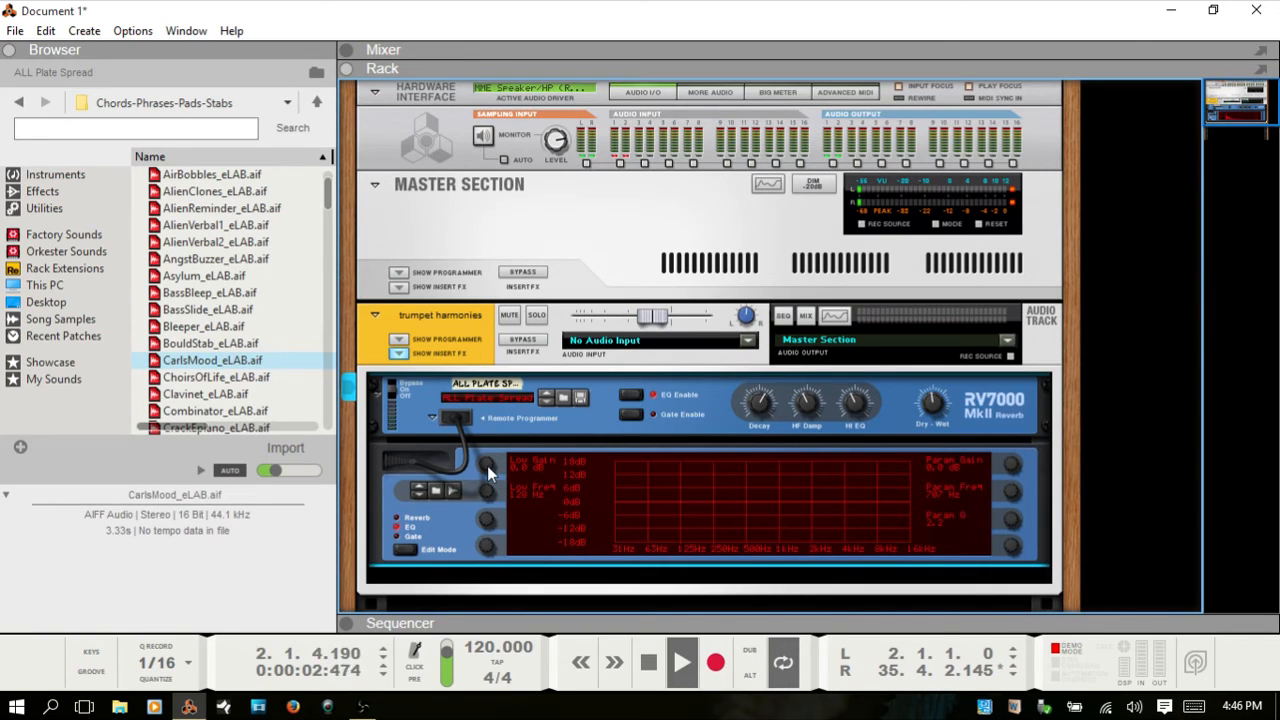
- During playback, boost the EQ's Low Gain, set Low Freq to 255 Hz, cut Low Gain to -18.0 dB and lower the track level
{"action": "left_click_drag", "start_coordinate": [487, 466], "coordinate": [490, 452]}
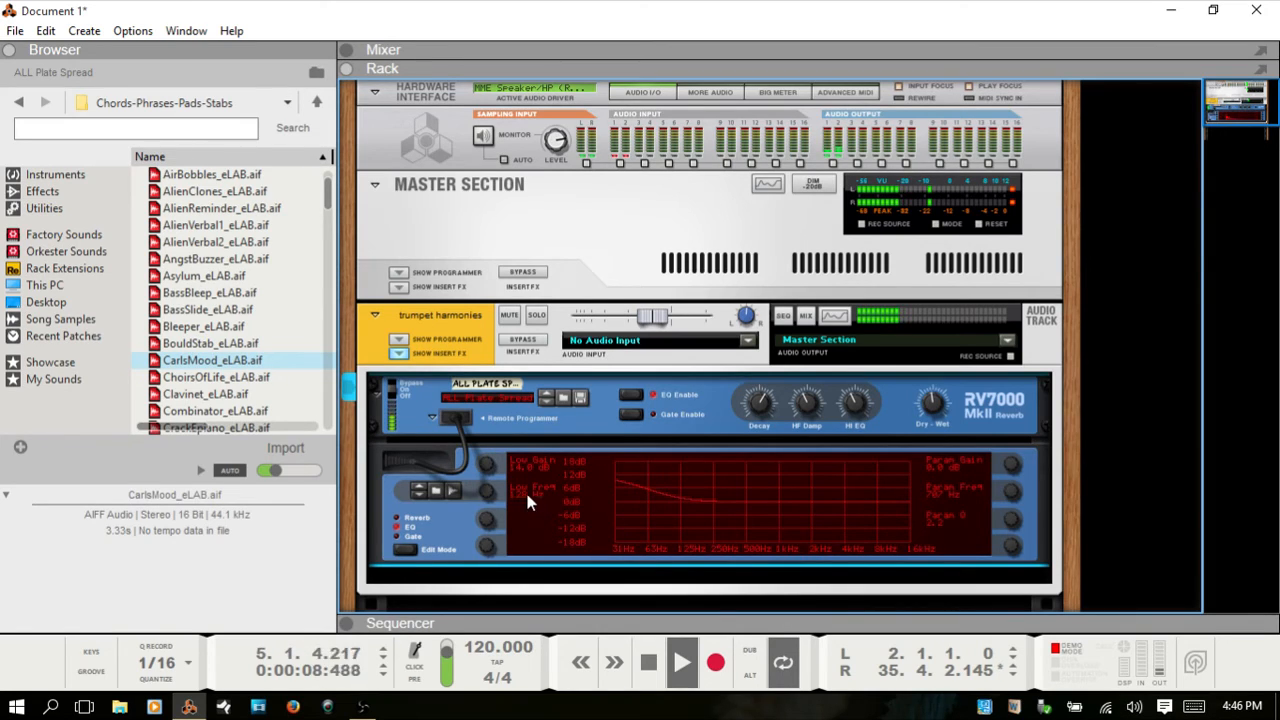
{"action": "mouse_move", "coordinate": [488, 492]}
{"action": "left_mouse_down"}
{"action": "mouse_move", "coordinate": [488, 532]}
{"action": "mouse_move", "coordinate": [503, 447]}
{"action": "mouse_move", "coordinate": [495, 472]}
{"action": "left_mouse_up"}
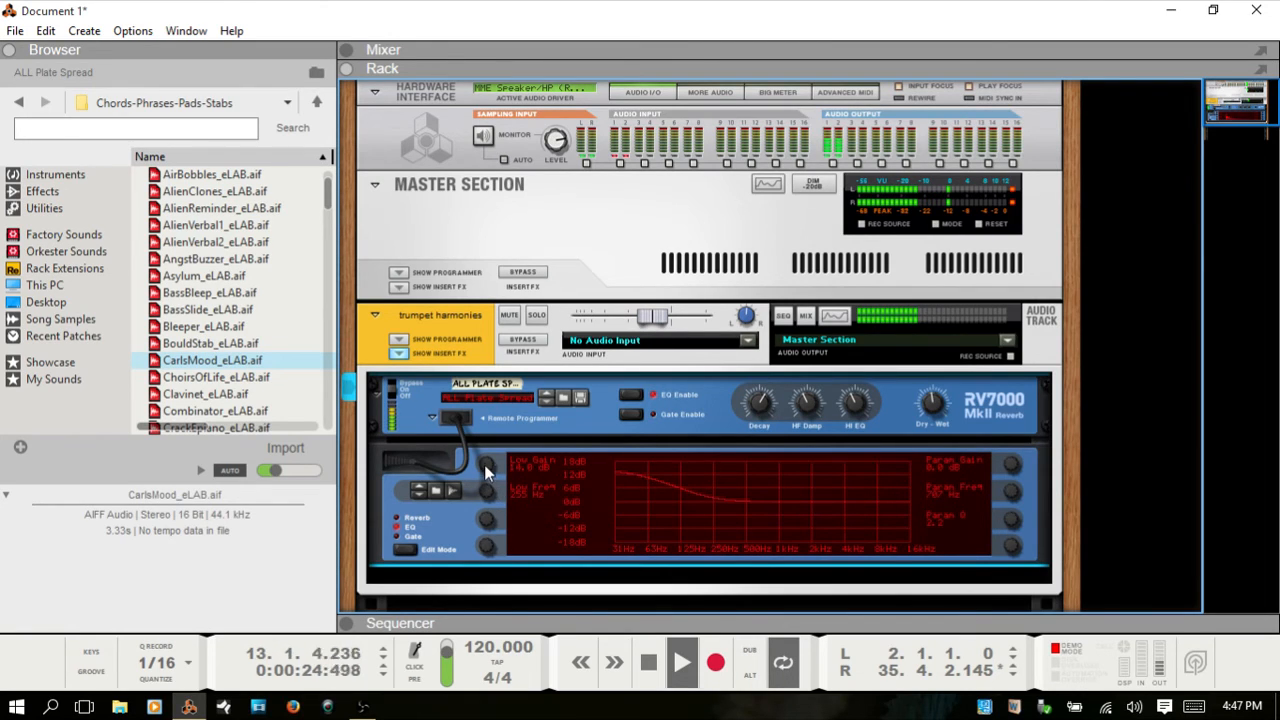
{"action": "left_click_drag", "start_coordinate": [484, 464], "coordinate": [490, 530]}
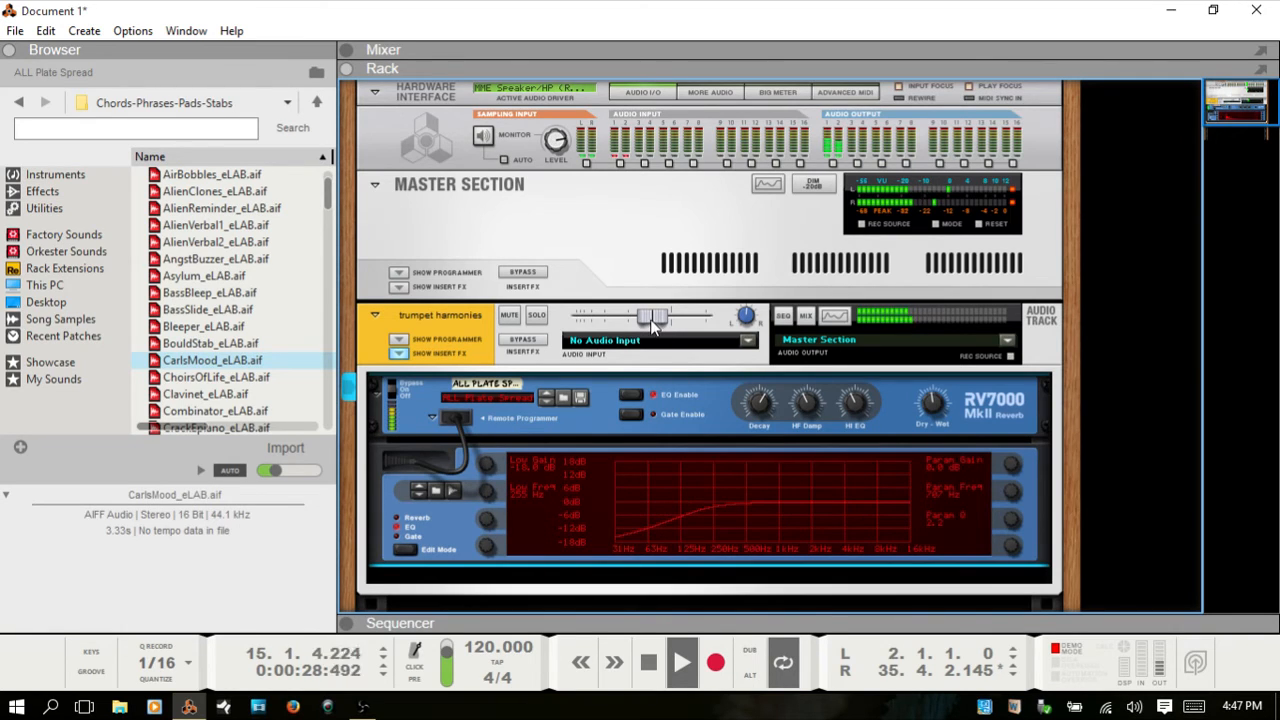
{"action": "left_click_drag", "start_coordinate": [651, 316], "coordinate": [640, 331]}
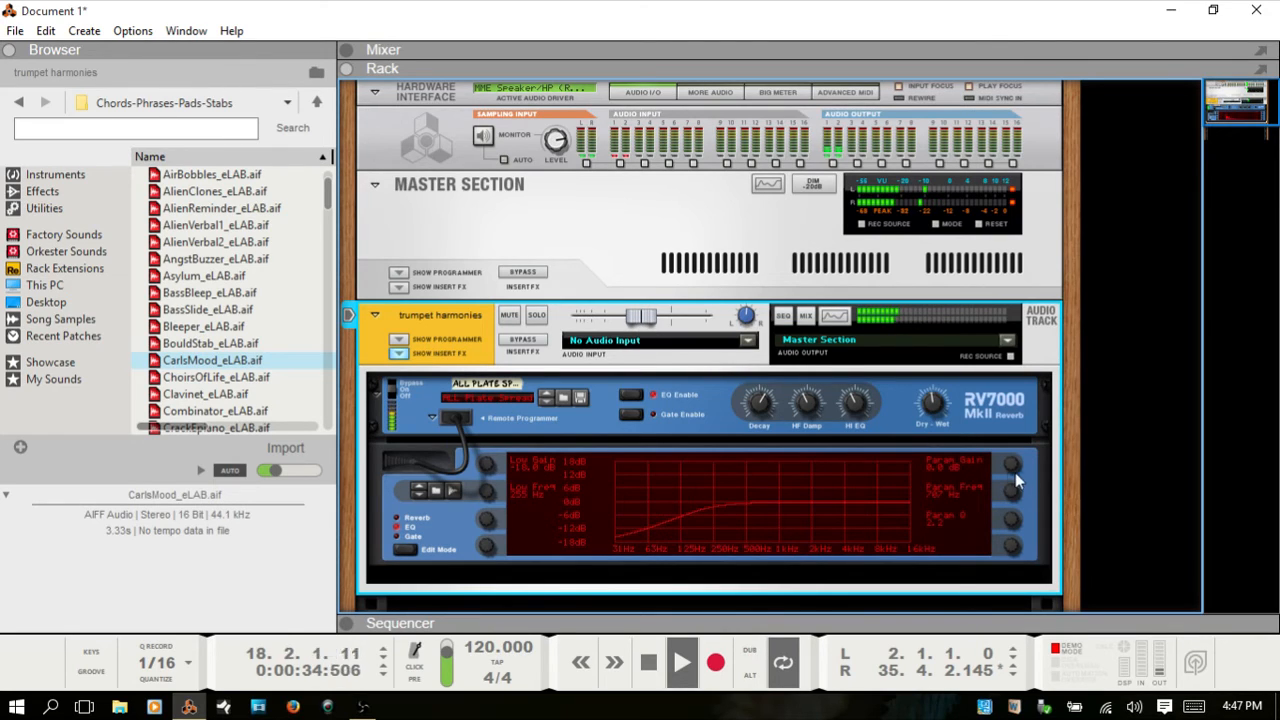
- Raise the EQ's Param Gain to 18.0 dB while lowering the trumpet harmonies track level further
{"action": "left_click_drag", "start_coordinate": [1015, 468], "coordinate": [1012, 457]}
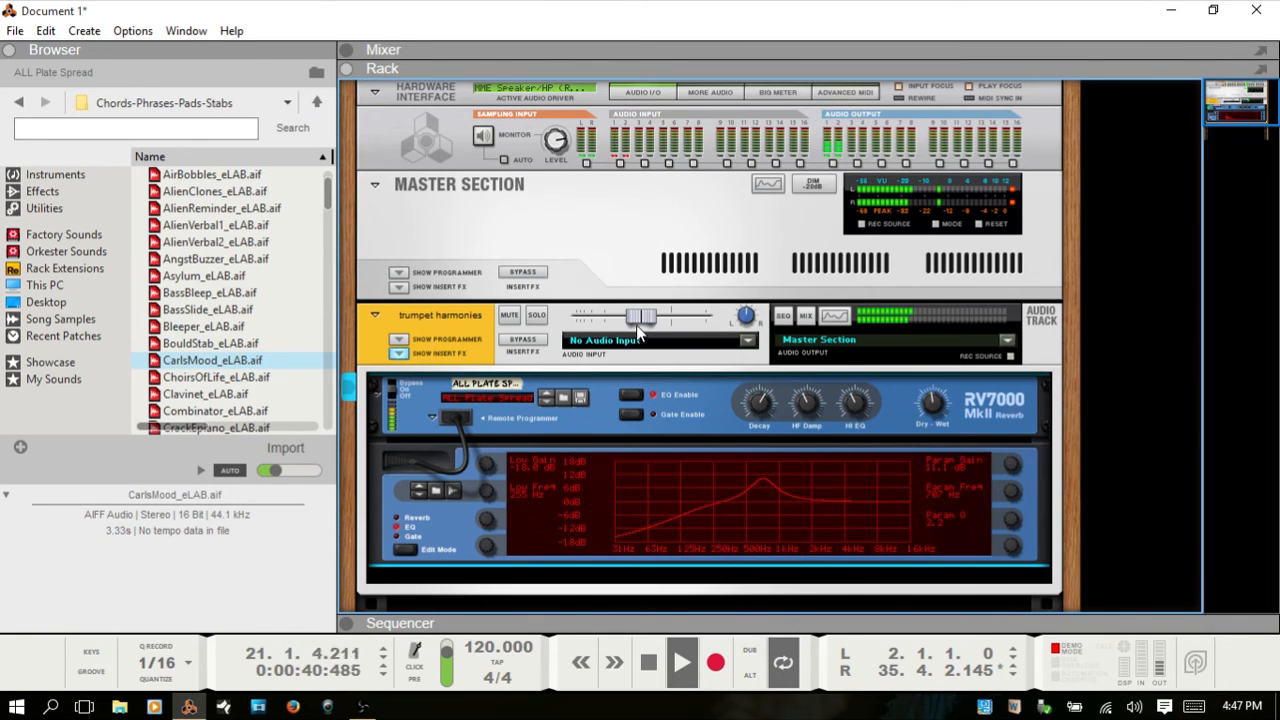
{"action": "left_click_drag", "start_coordinate": [637, 330], "coordinate": [628, 318]}
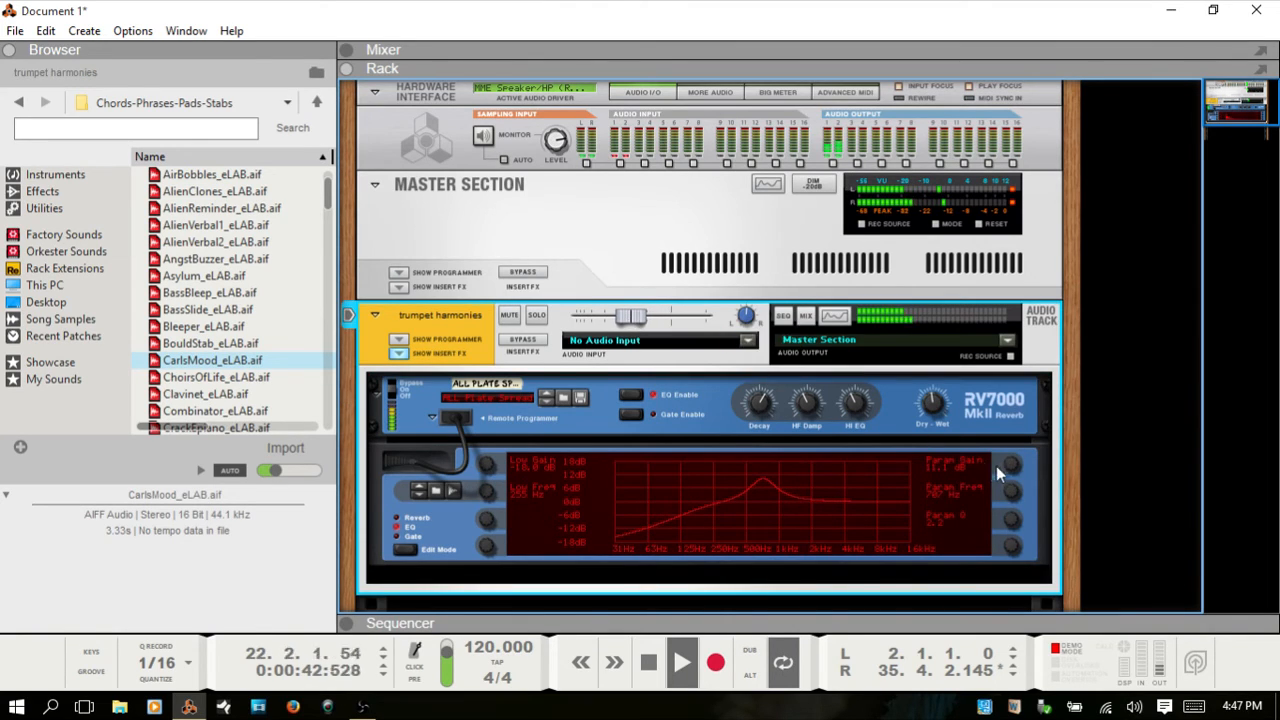
{"action": "mouse_move", "coordinate": [1011, 466]}
{"action": "left_mouse_down"}
{"action": "mouse_move", "coordinate": [1011, 520]}
{"action": "mouse_move", "coordinate": [998, 443]}
{"action": "left_mouse_up"}
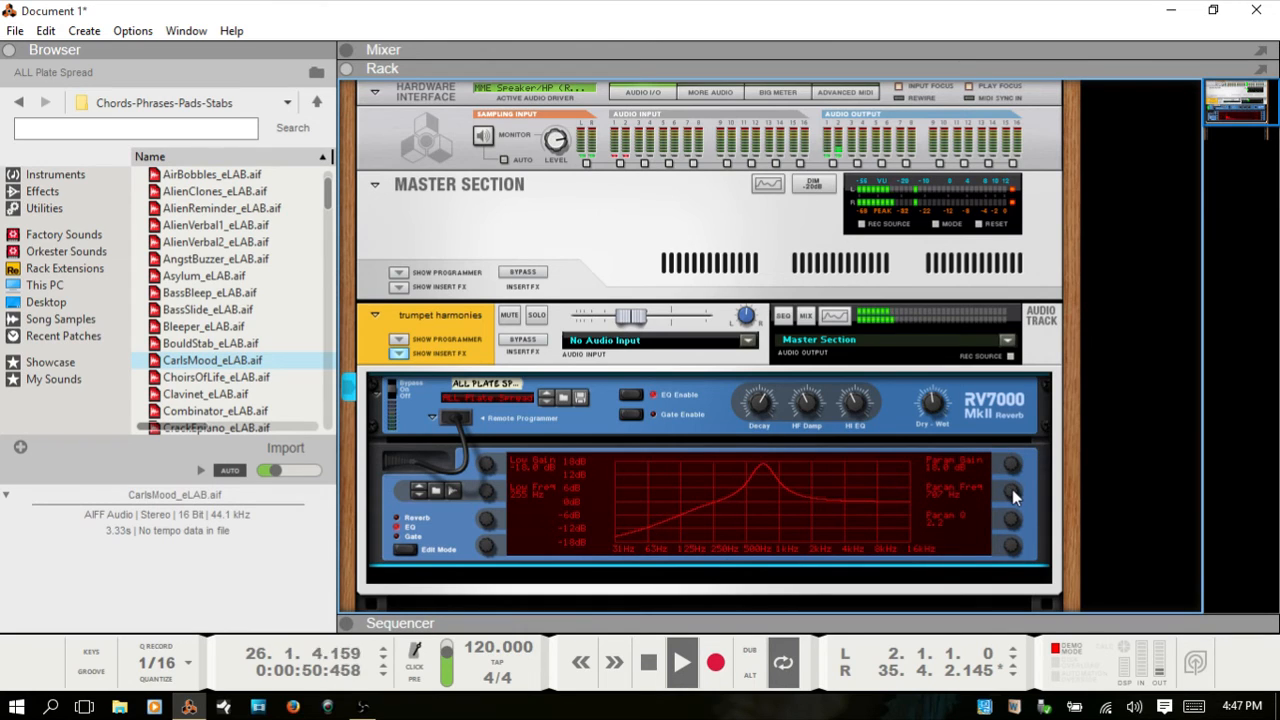
- Set the EQ's Param Freq to about 263 Hz and Param Q to 4.2, raise the track level, stop playback and hide the browser
{"action": "mouse_move", "coordinate": [1011, 490]}
{"action": "left_mouse_down"}
{"action": "mouse_move", "coordinate": [1011, 470]}
{"action": "mouse_move", "coordinate": [1011, 517]}
{"action": "mouse_move", "coordinate": [1012, 500]}
{"action": "left_mouse_up"}
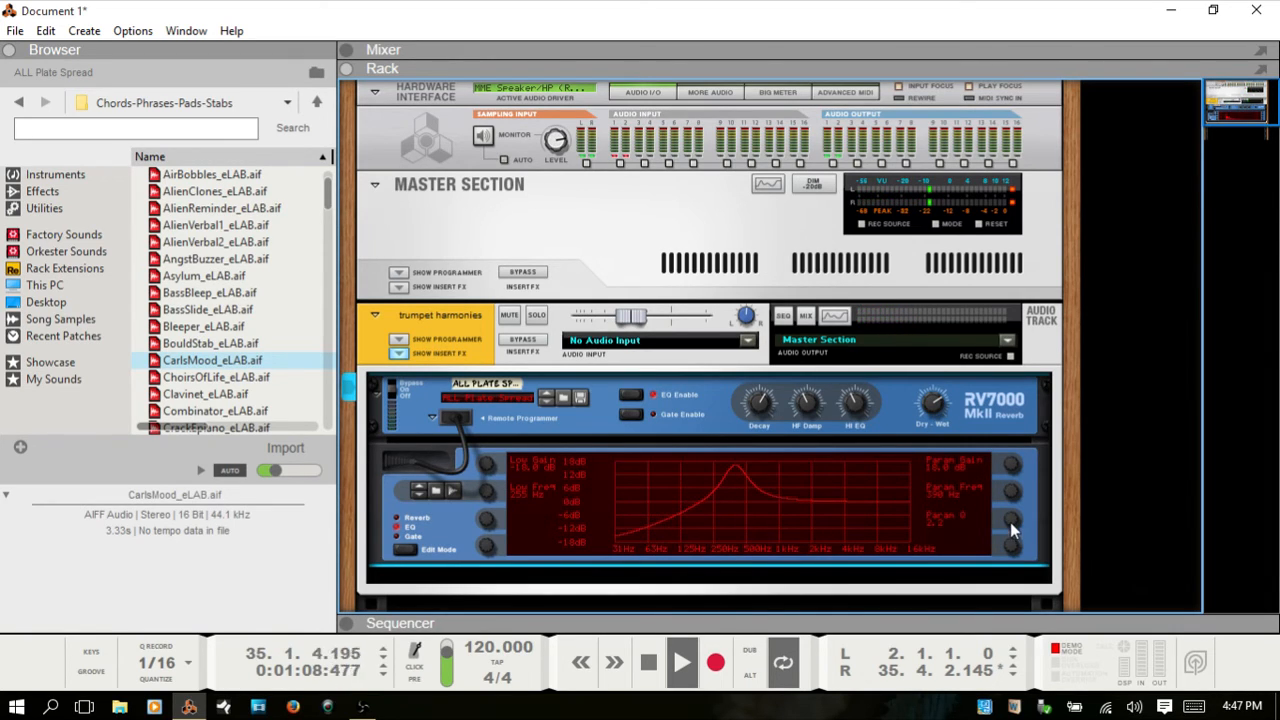
{"action": "mouse_move", "coordinate": [1008, 525]}
{"action": "left_mouse_down"}
{"action": "mouse_move", "coordinate": [1012, 488]}
{"action": "mouse_move", "coordinate": [1011, 505]}
{"action": "left_mouse_up"}
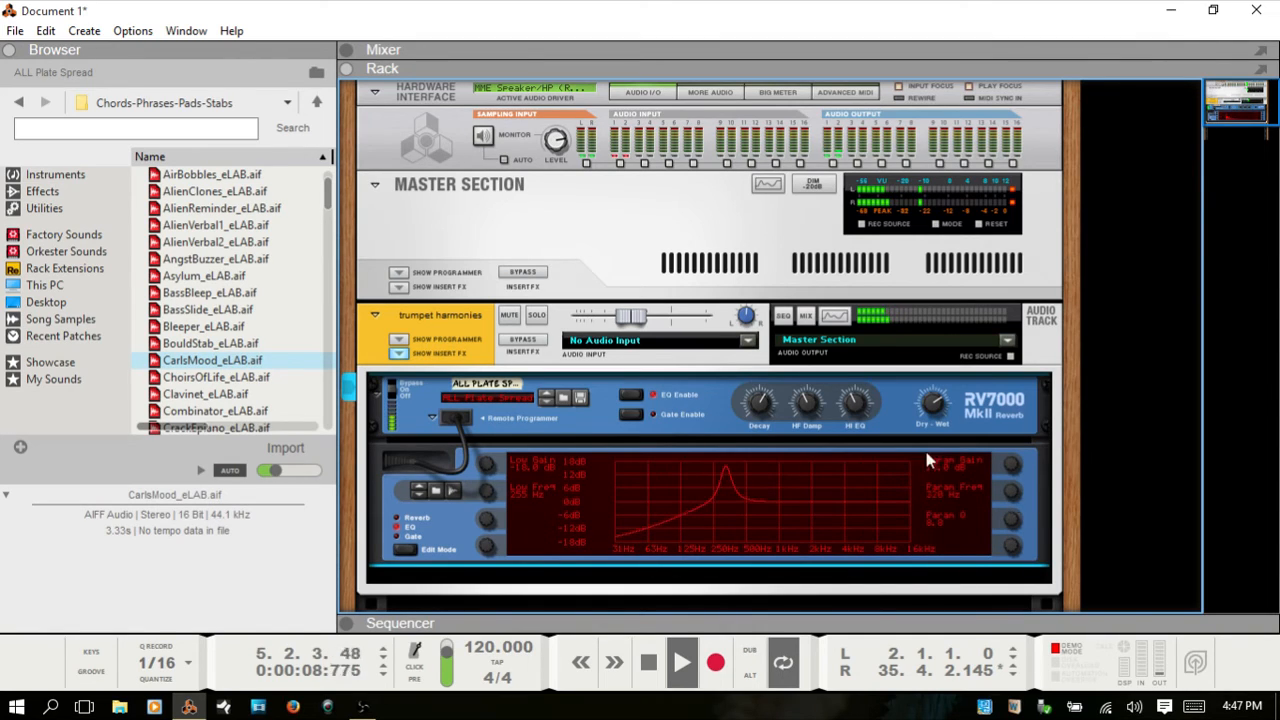
{"action": "left_click_drag", "start_coordinate": [636, 319], "coordinate": [650, 318]}
{"action": "left_click_drag", "start_coordinate": [1013, 504], "coordinate": [1009, 530]}
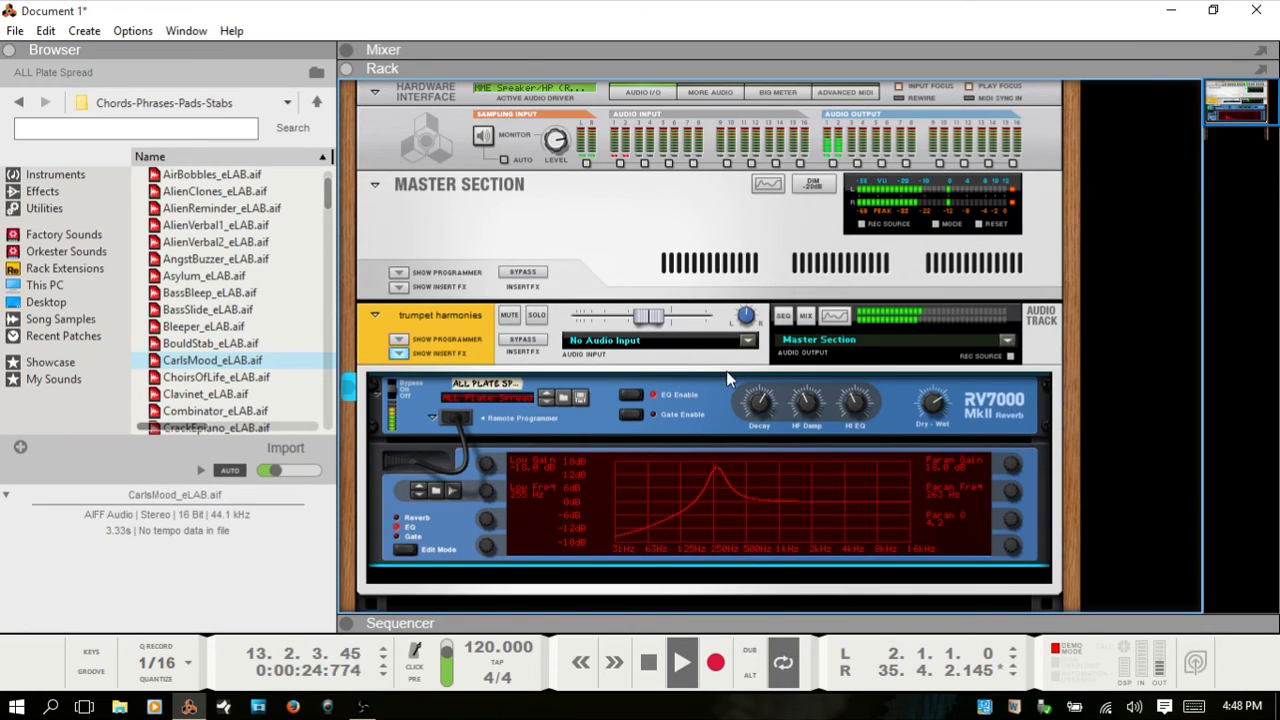
{"action": "key", "text": "space"}
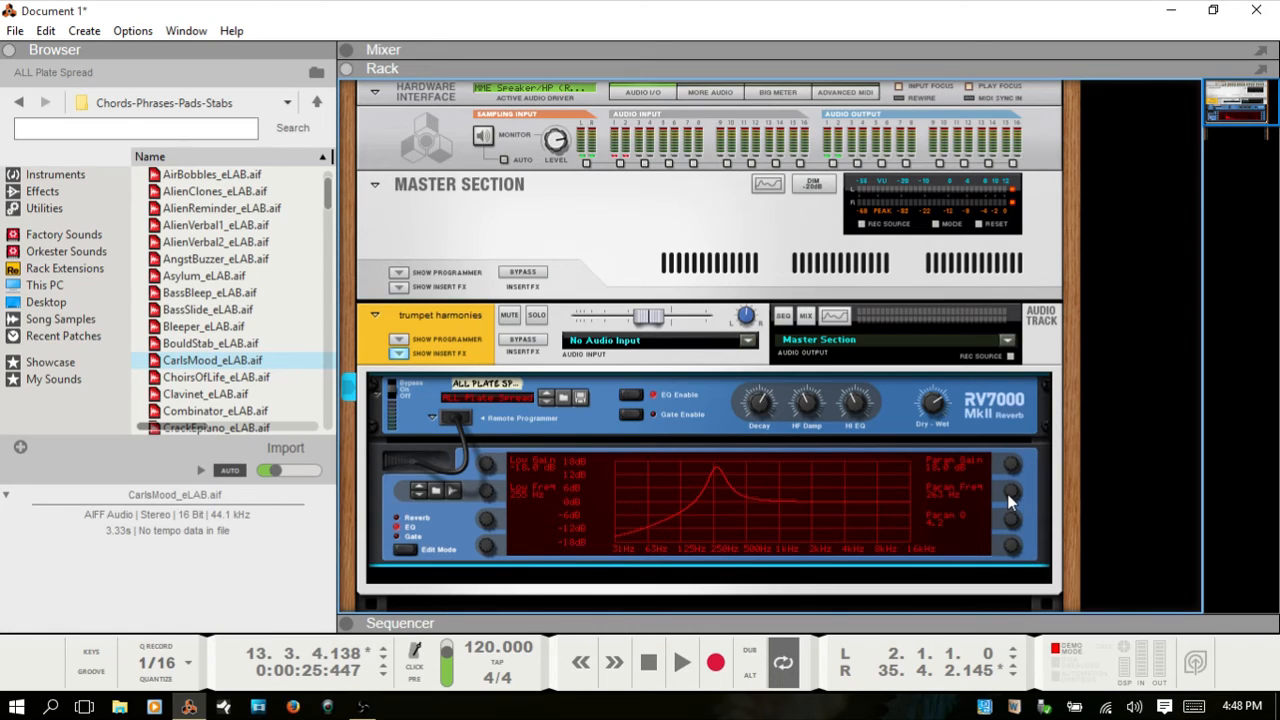
{"action": "key", "text": "F3"}
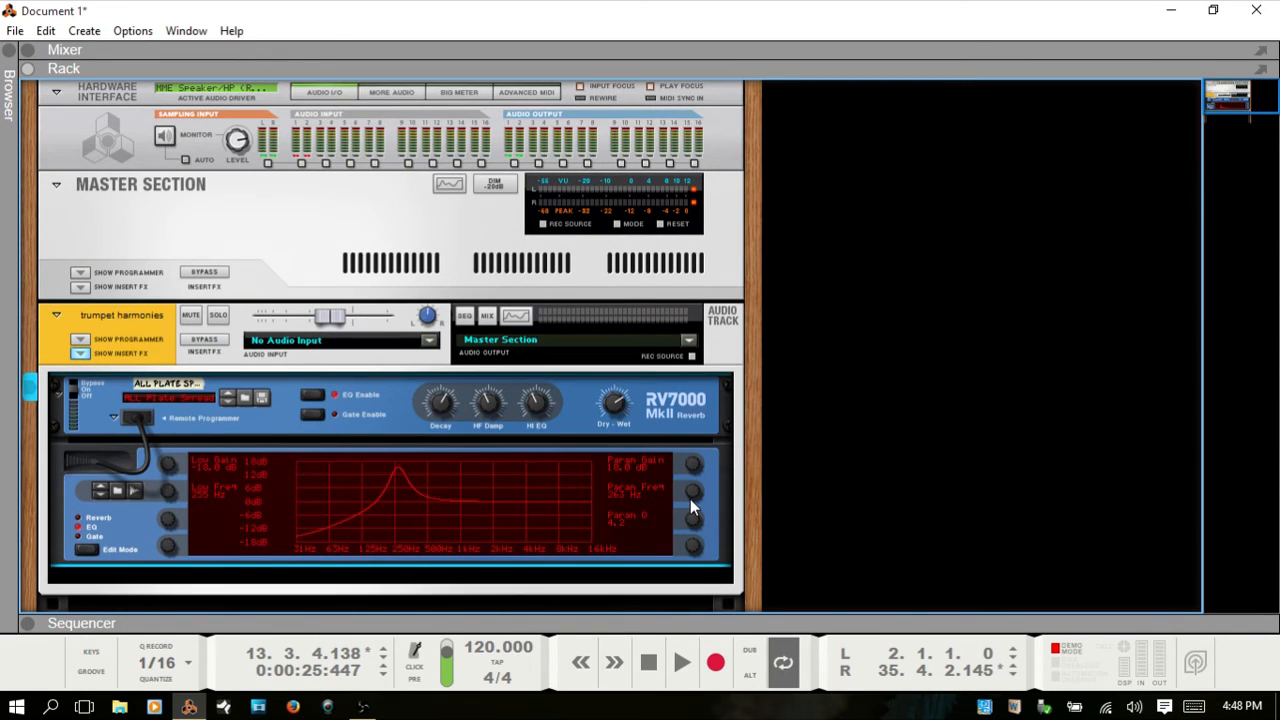
- Try to record a pass on the trumpet harmonies track from the start of the song
{"action": "key", "text": "Home"}
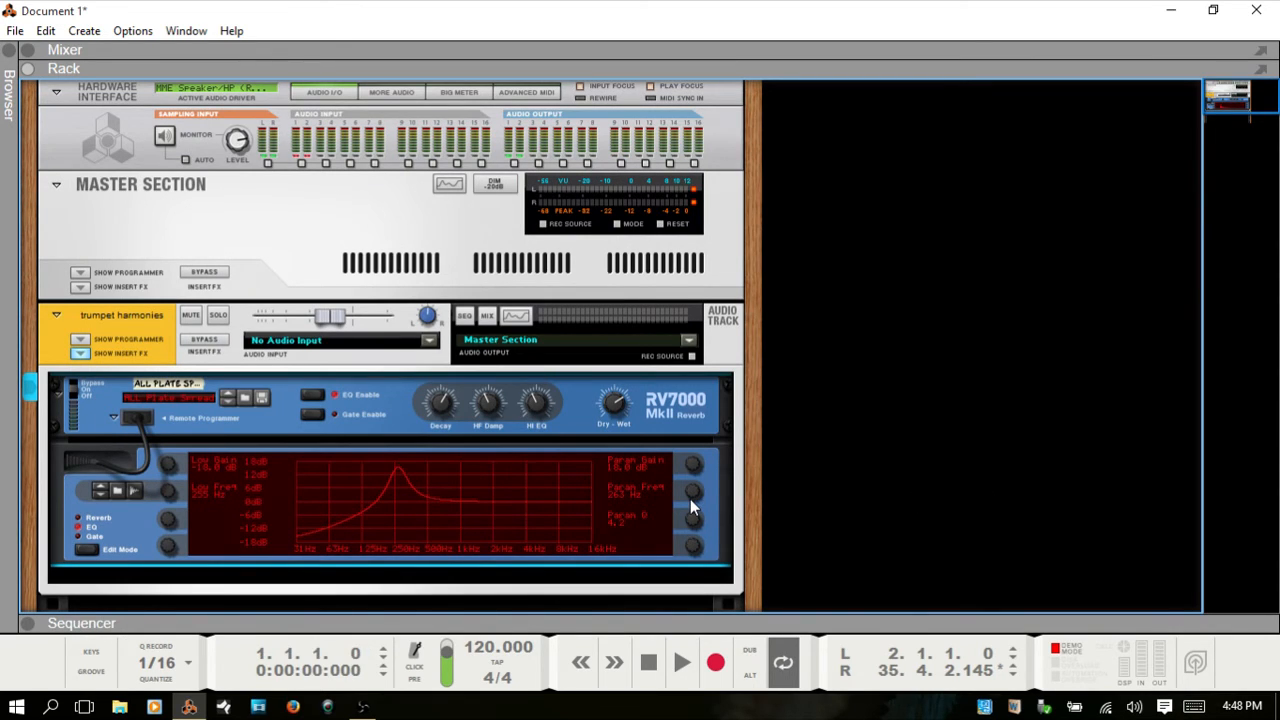
{"action": "key", "text": "ctrl+Return"}
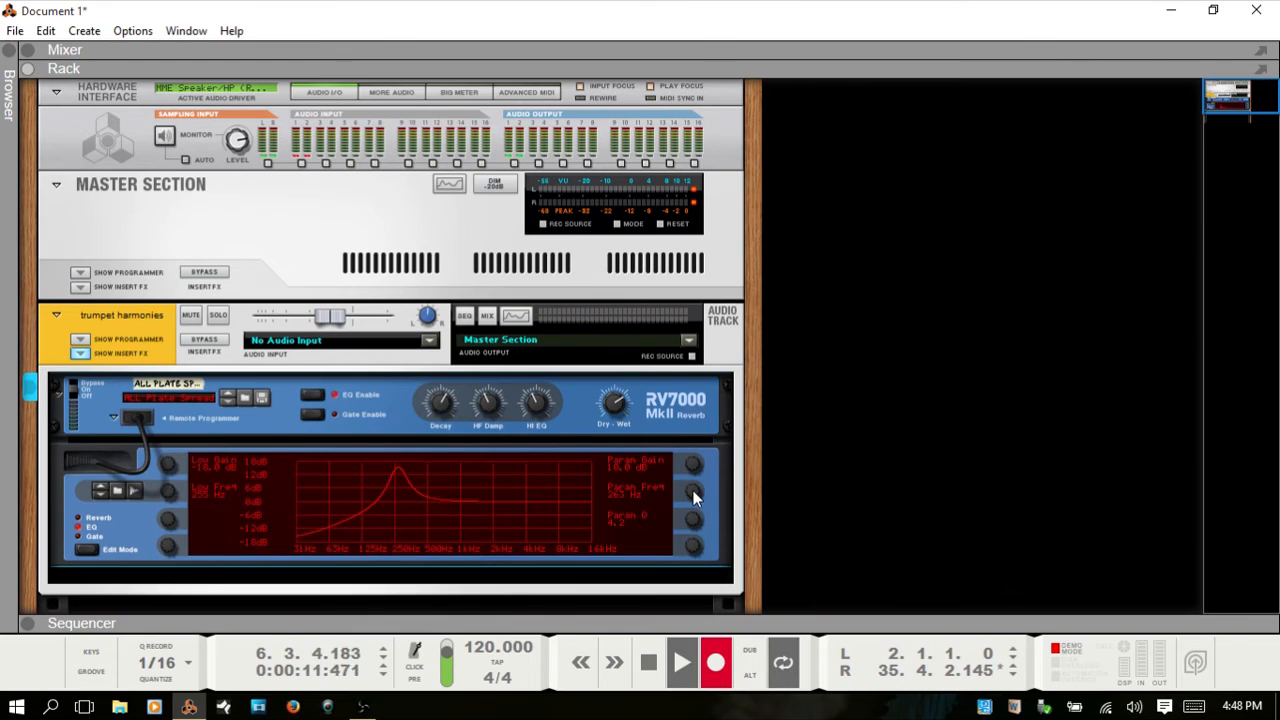
{"action": "key", "text": "space"}
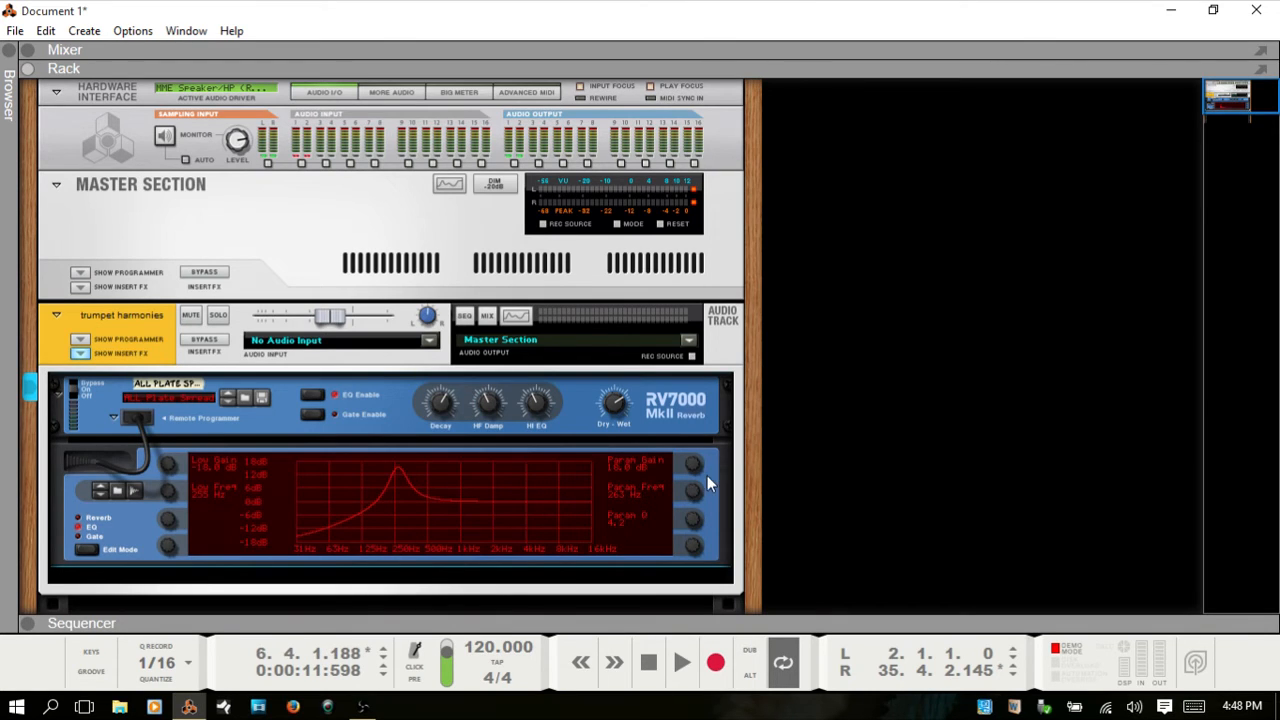
- Show the sequencer, delete the short recorded clip at the start of the track, and undo both the deletion and the recording
{"action": "key", "text": "F7"}
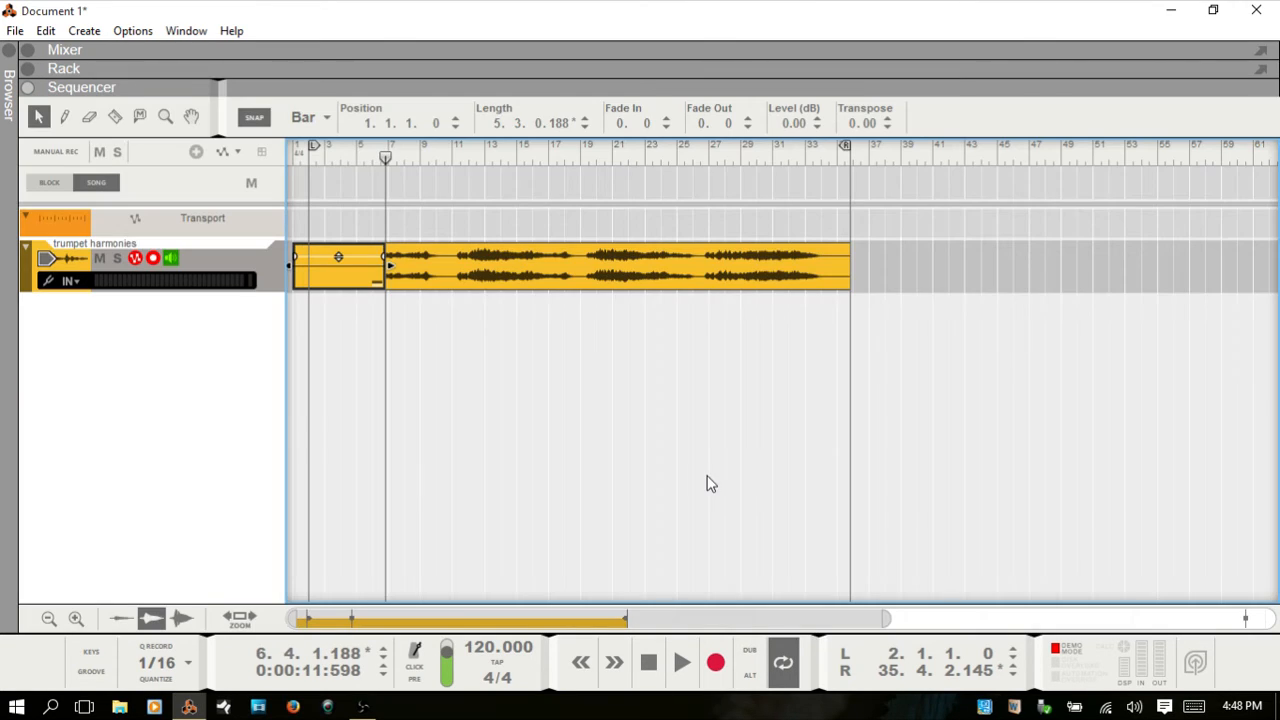
{"action": "left_click", "coordinate": [356, 346]}
{"action": "left_click", "coordinate": [343, 265]}
{"action": "key", "text": "Delete"}
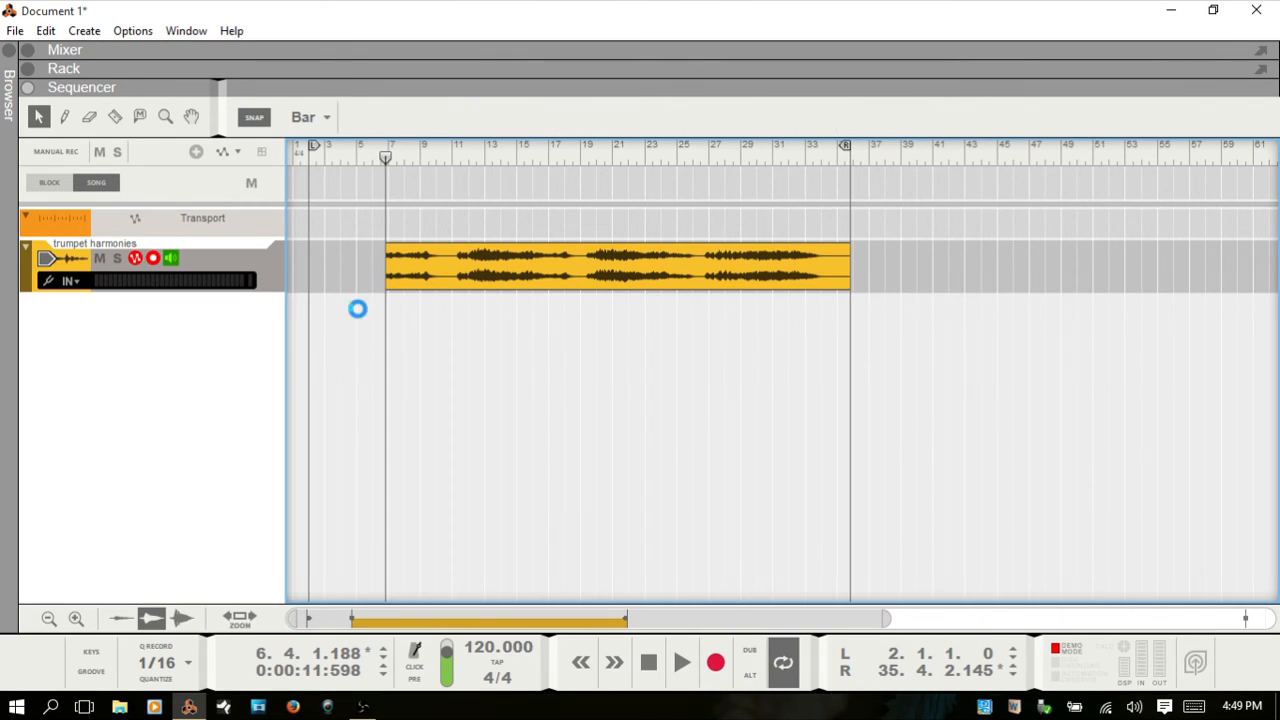
{"action": "key", "text": "ctrl+z"}
{"action": "key", "text": "ctrl+z"}
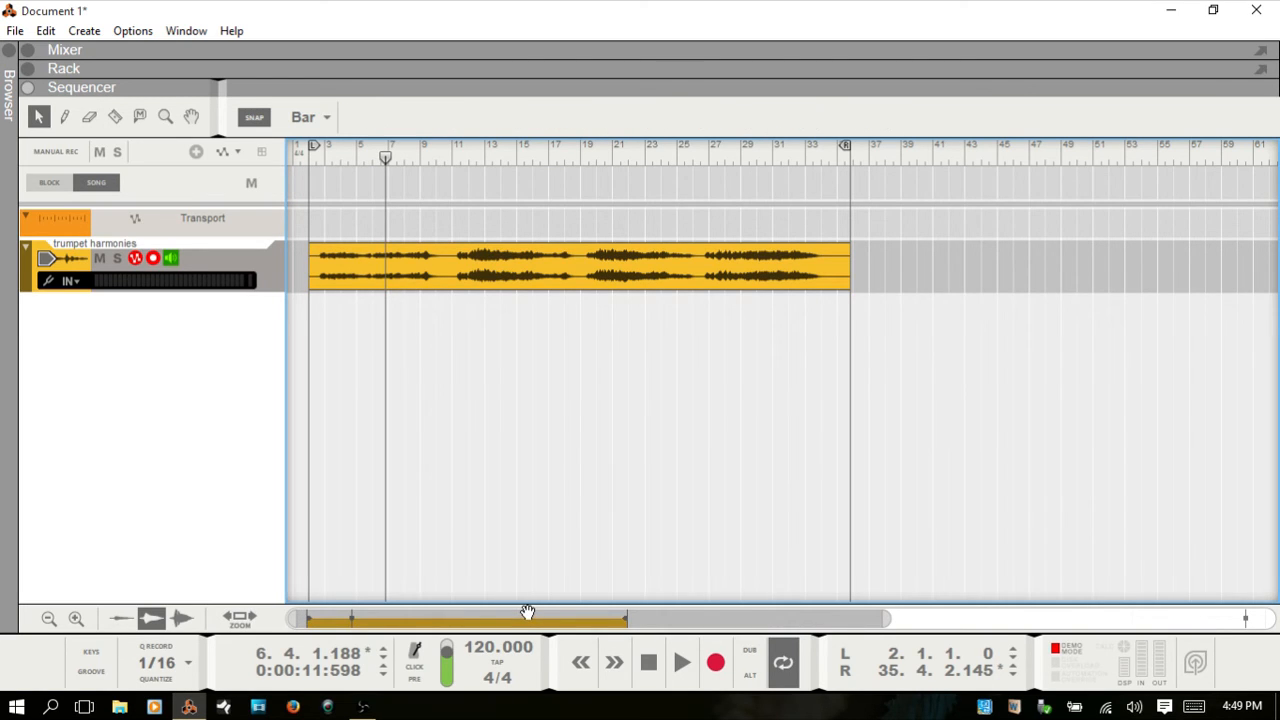
- Return to the rack and record automation of the EQ's Param Freq from the song start, sweeping it up to about 11 kHz
{"action": "key", "text": "F6"}
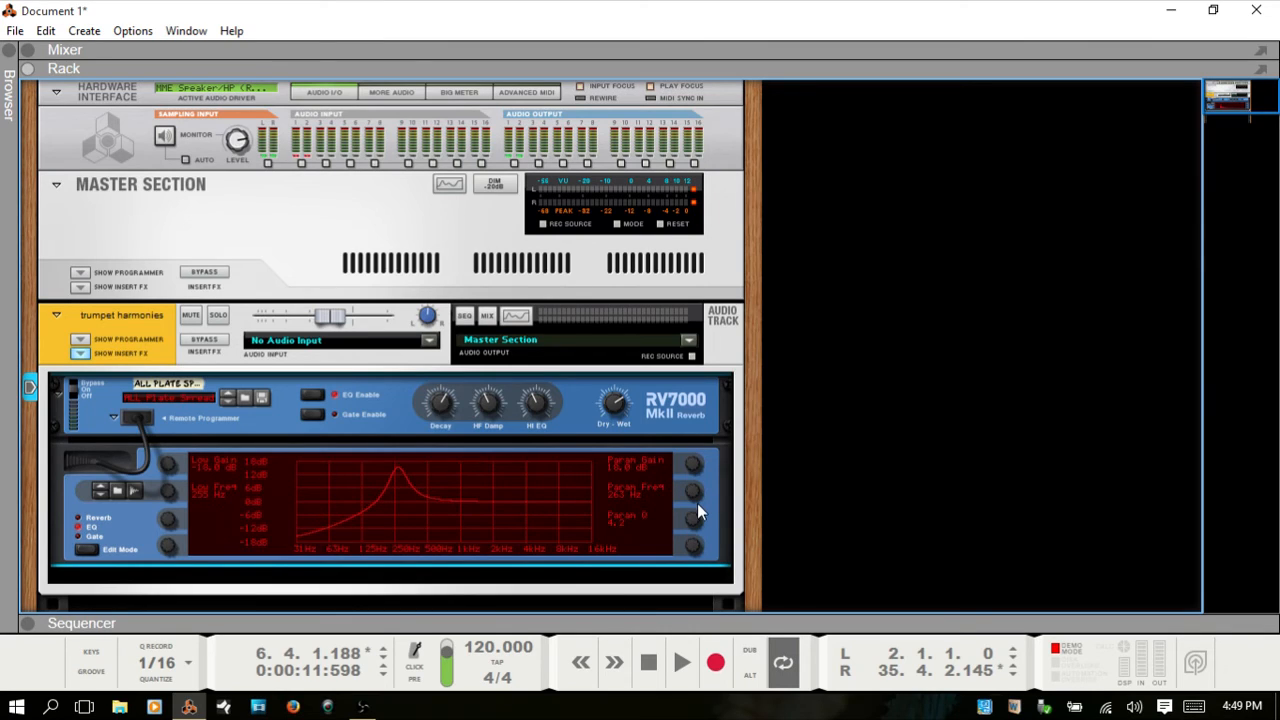
{"action": "key", "text": "shift+Return"}
{"action": "key", "text": "ctrl+Return"}
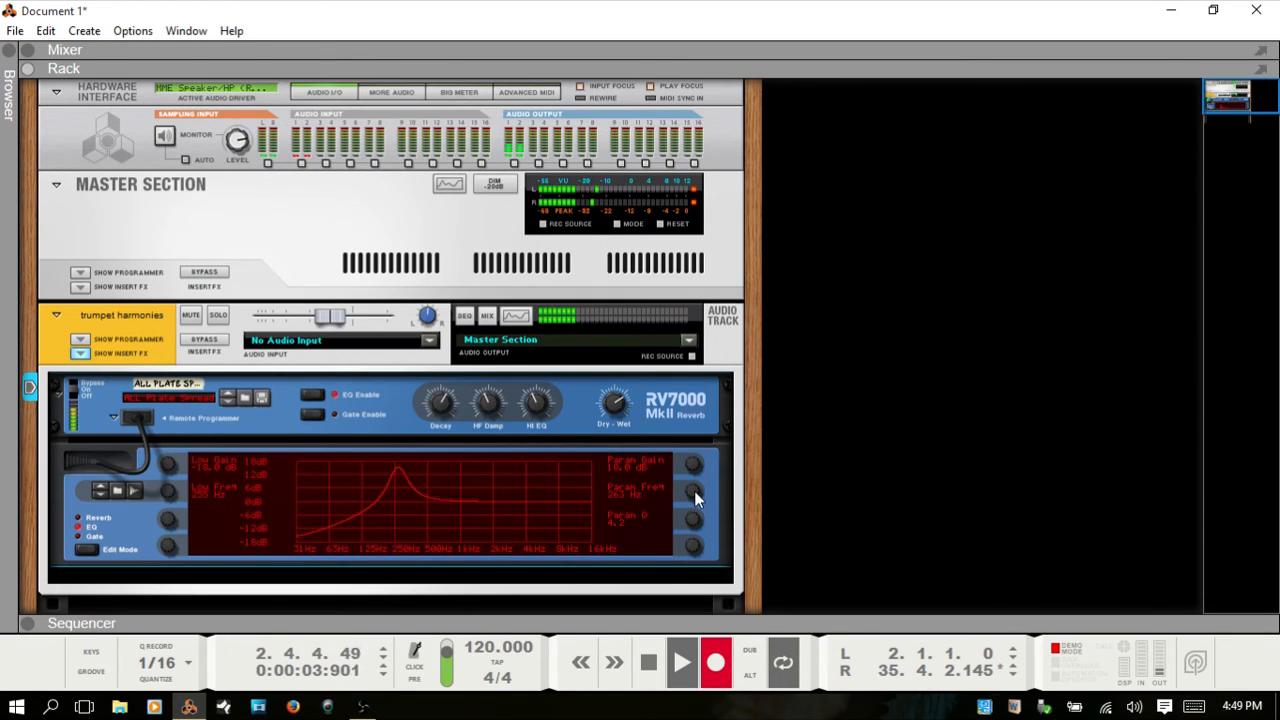
{"action": "left_click_drag", "start_coordinate": [696, 491], "coordinate": [696, 449]}
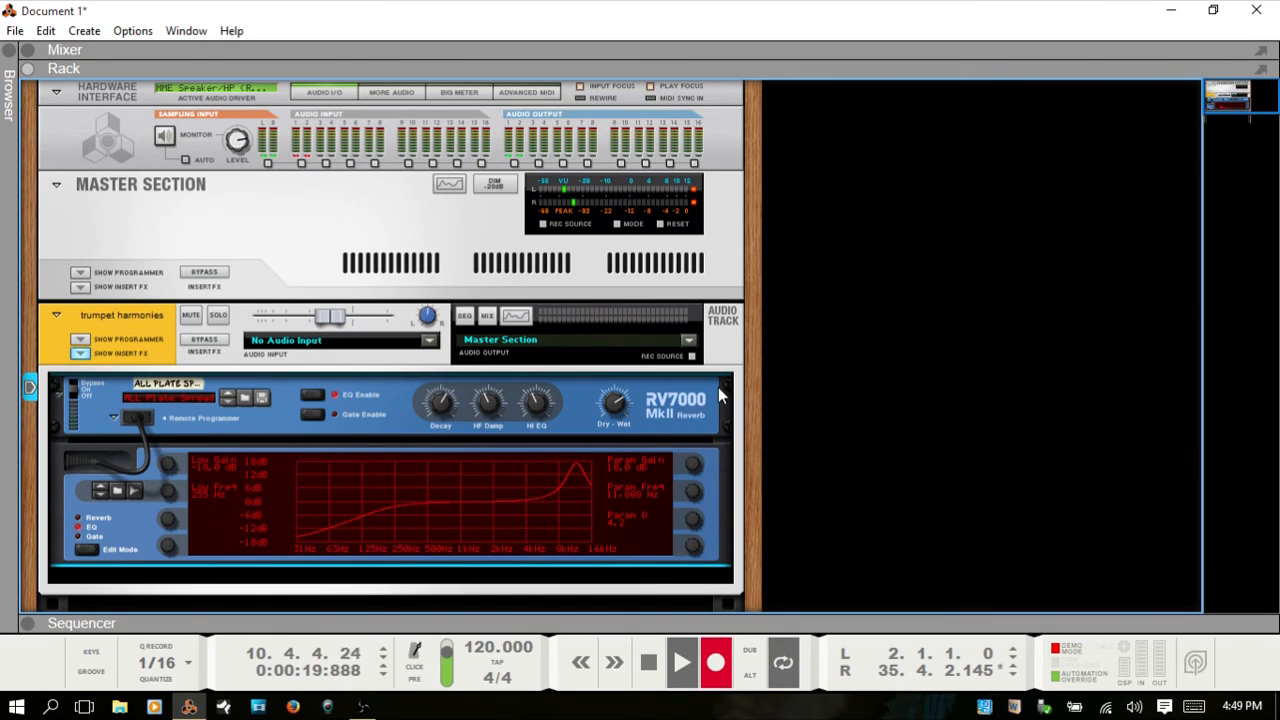
{"action": "key", "text": "space"}
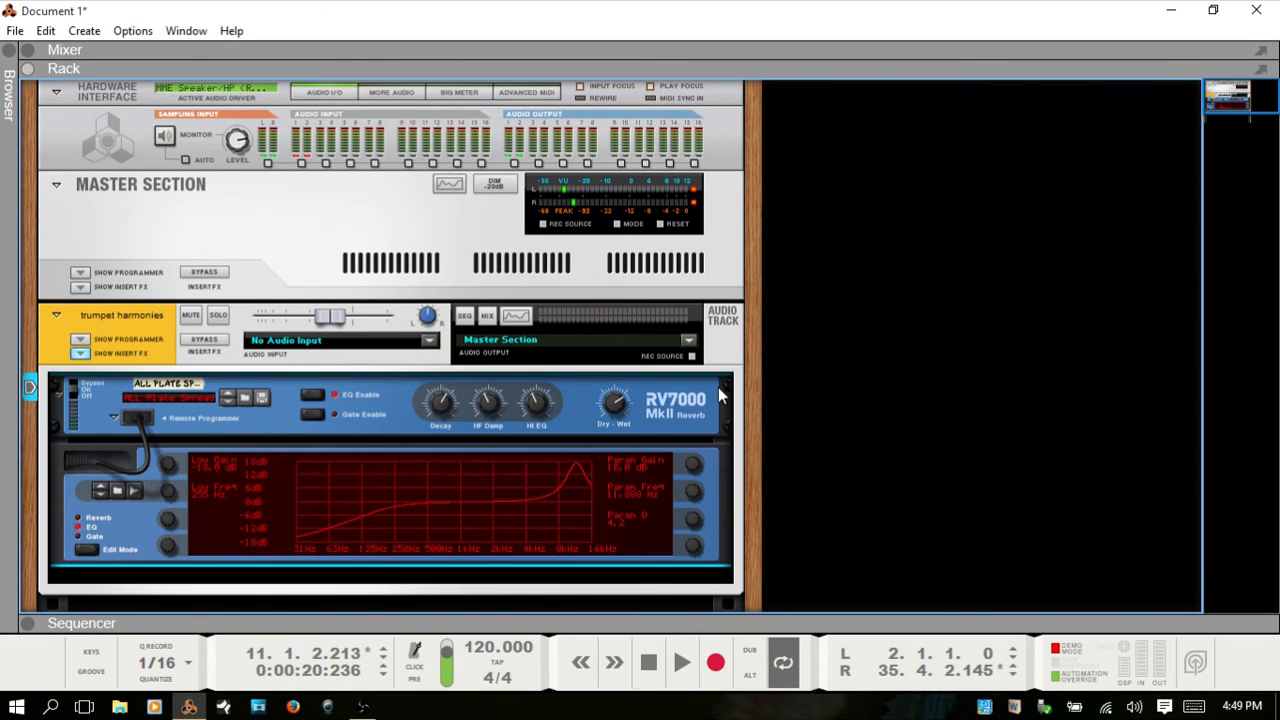
- Play back the recorded Param Freq automation from the start and stop playback
{"action": "key", "text": "shift+Return"}
{"action": "key", "text": "space"}
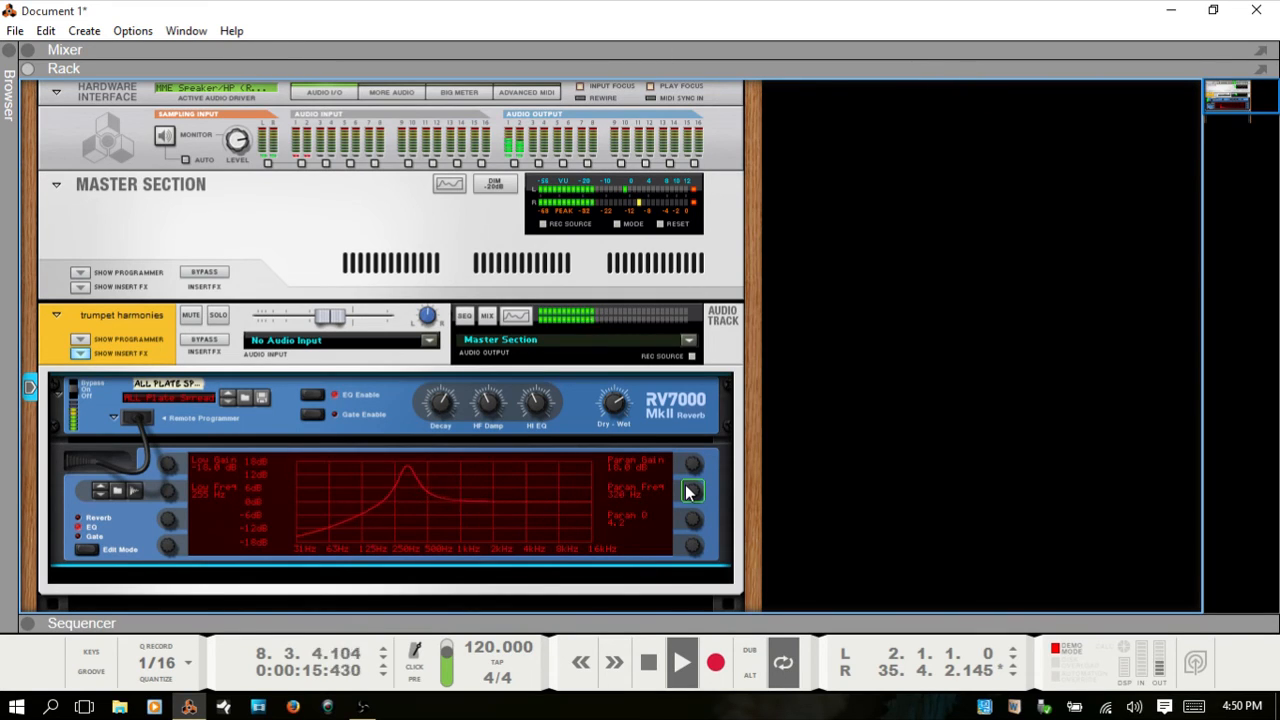
{"action": "key", "text": "space"}
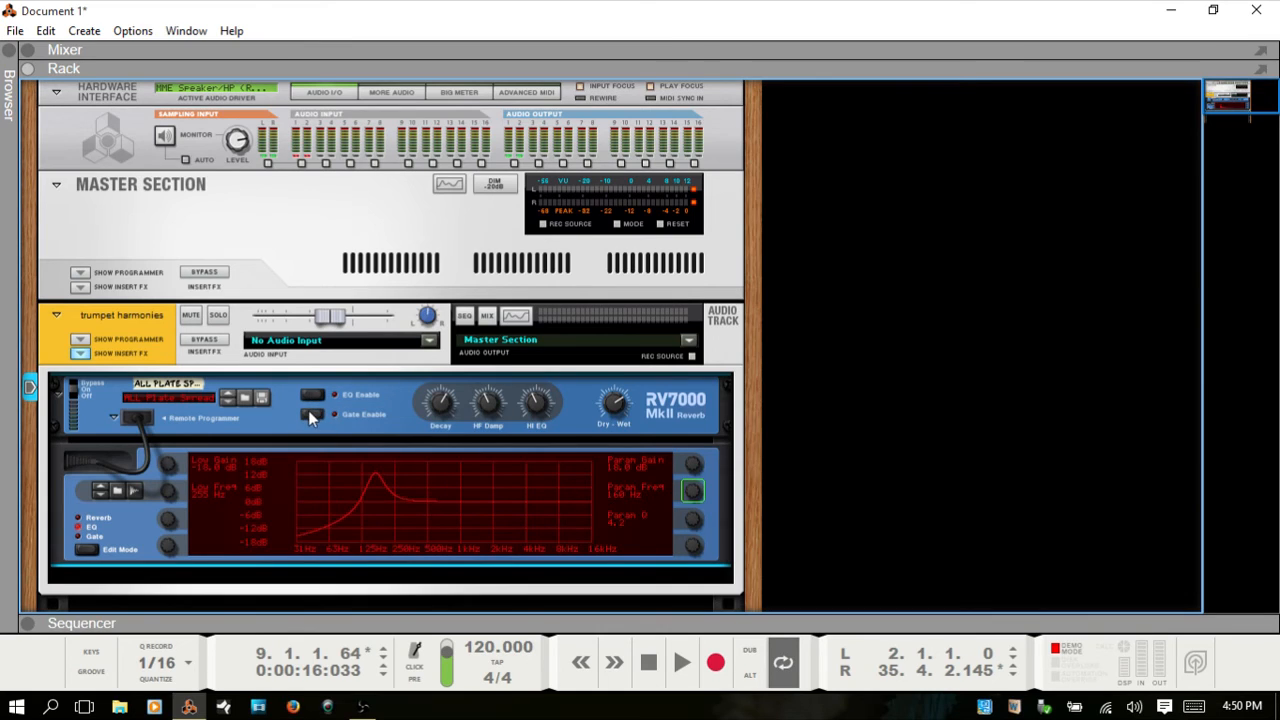
- Show the reverb's Gate edit page and play the track from the start with the gate enabled and the EQ disabled
{"action": "left_click", "coordinate": [78, 537]}
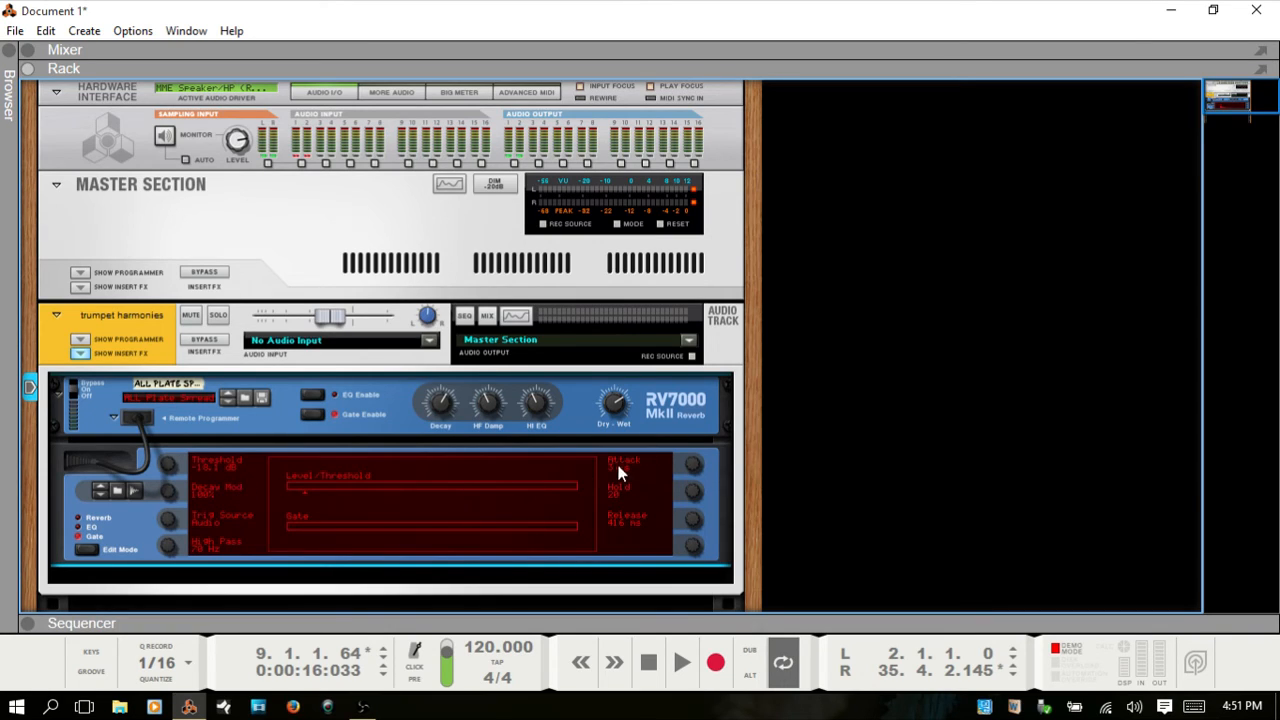
{"action": "key", "text": "Home"}
{"action": "key", "text": "space"}
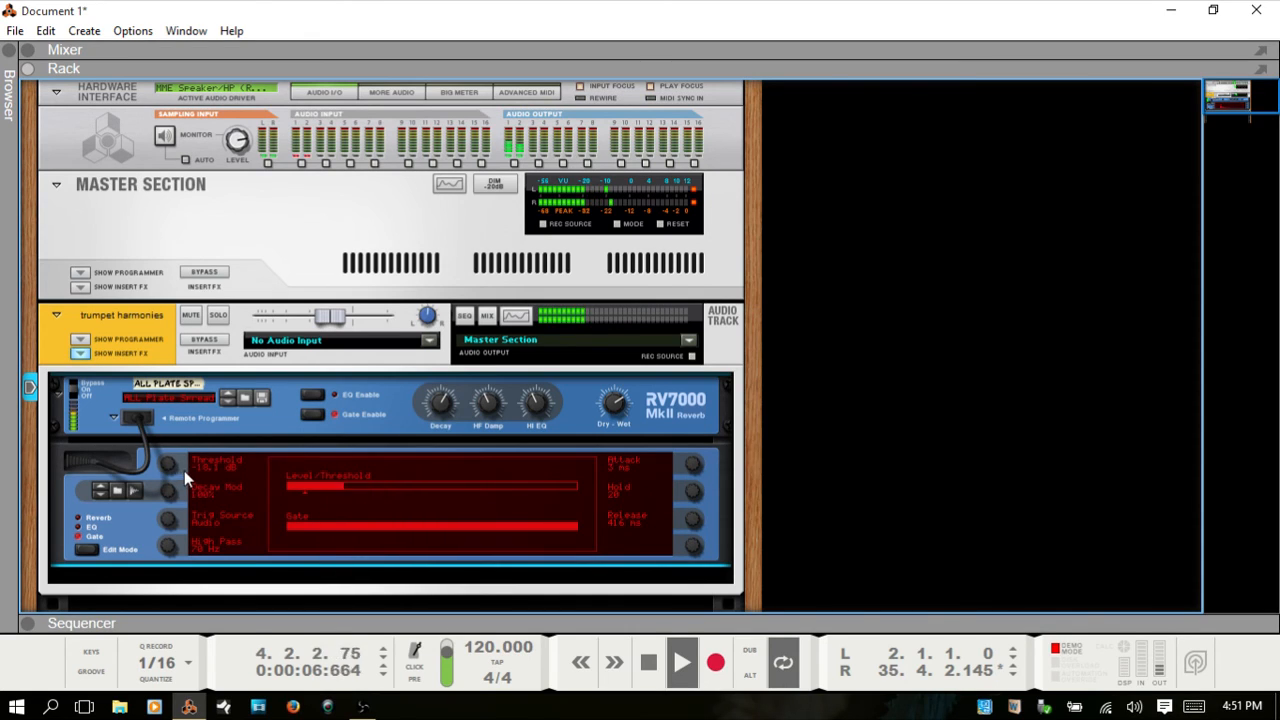
- Raise the gate's Threshold in stages to 4.0 dB during playback, and stop playback
{"action": "left_click_drag", "start_coordinate": [168, 465], "coordinate": [169, 461]}
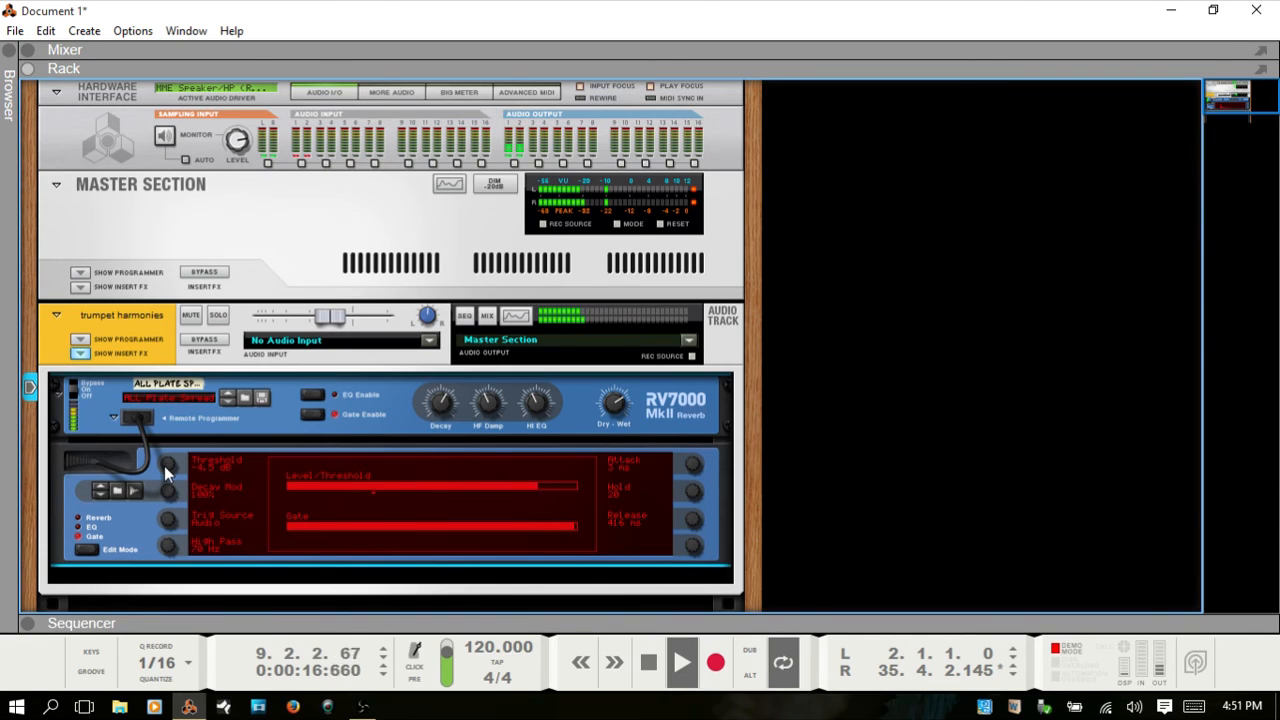
{"action": "left_click_drag", "start_coordinate": [164, 466], "coordinate": [164, 459]}
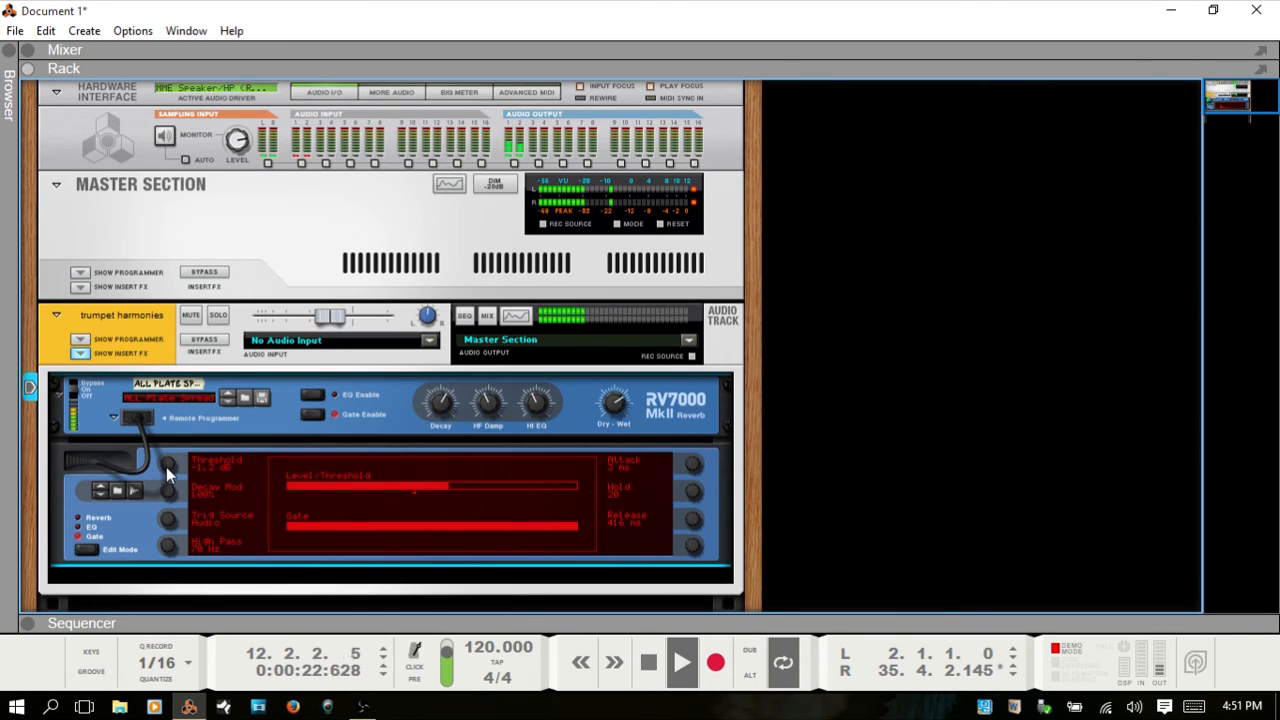
{"action": "left_click_drag", "start_coordinate": [166, 466], "coordinate": [167, 454]}
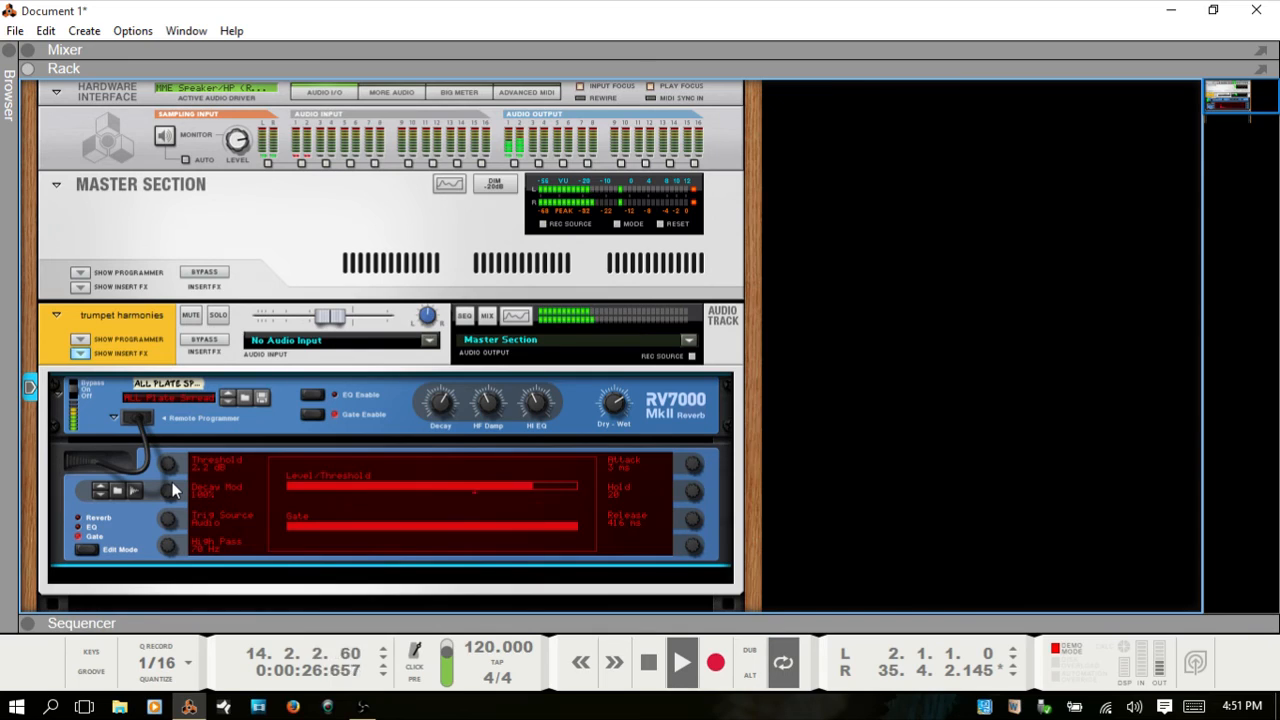
{"action": "left_click_drag", "start_coordinate": [171, 471], "coordinate": [167, 465]}
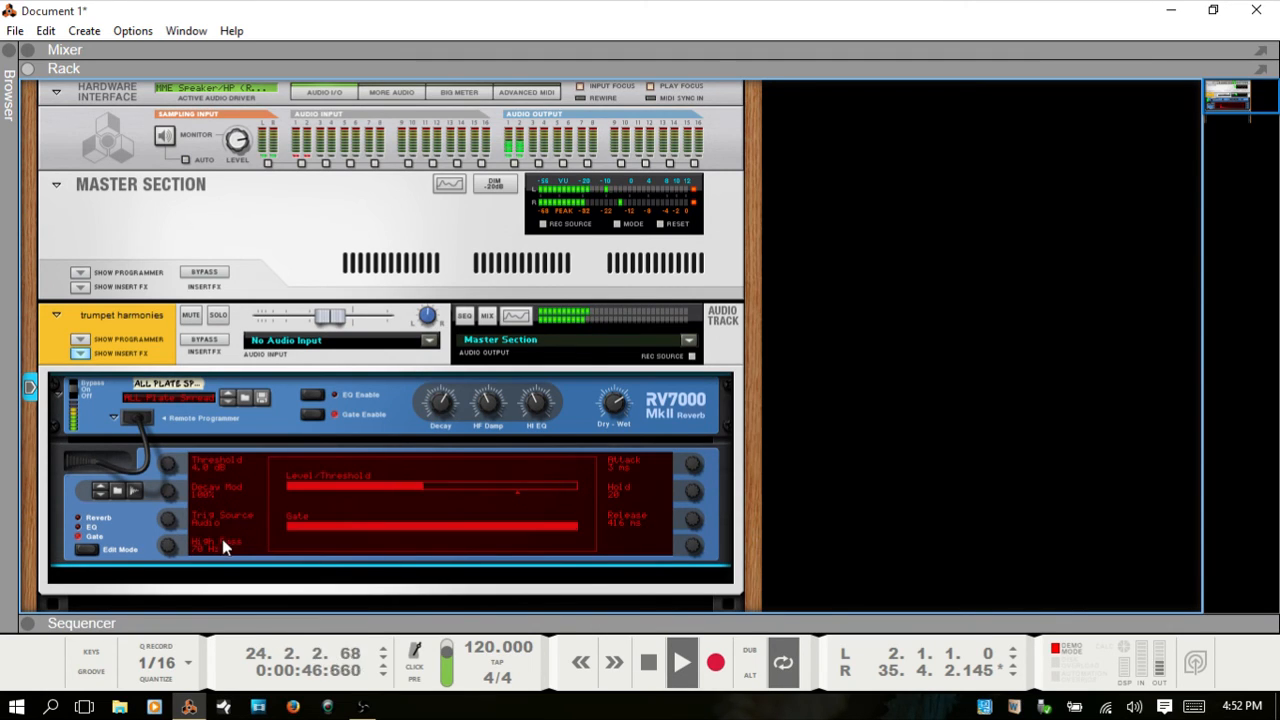
{"action": "key", "text": "space"}
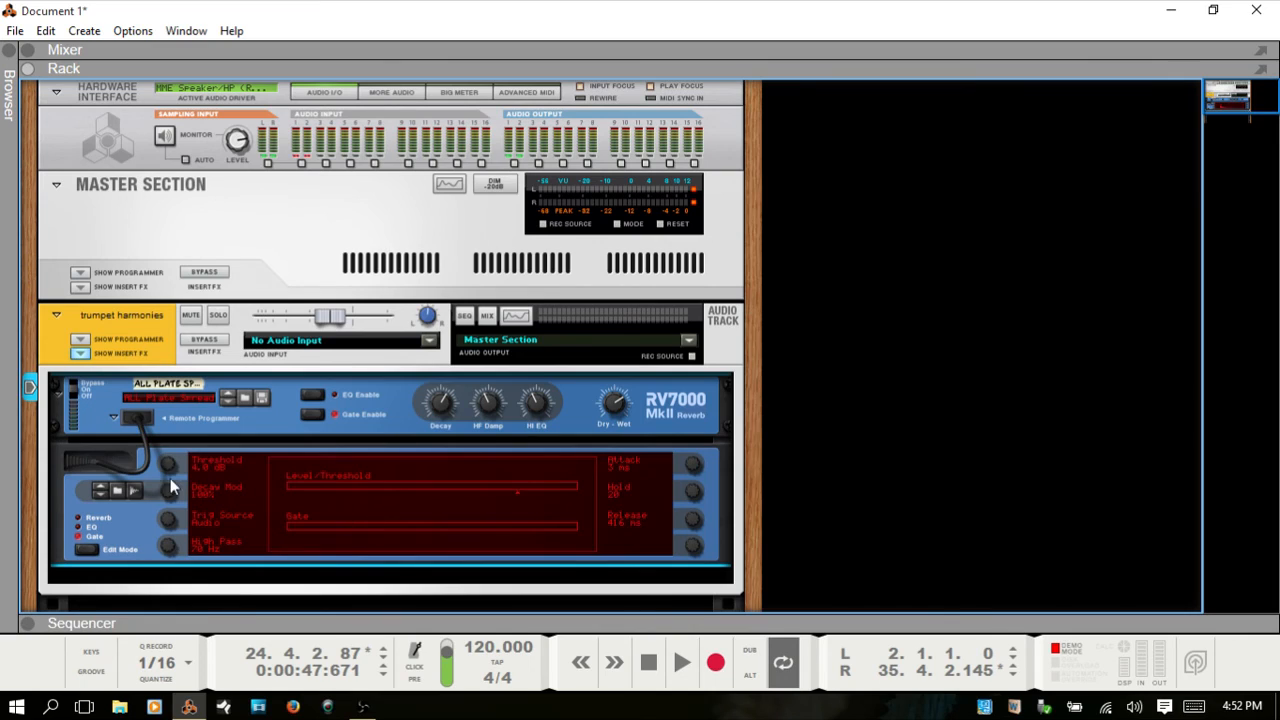
- Resume playback, lower the gate's Threshold to -6.3 dB and raise its High Pass to about 2.96 kHz
{"action": "left_click_drag", "start_coordinate": [169, 466], "coordinate": [160, 482]}
{"action": "key", "text": "space"}
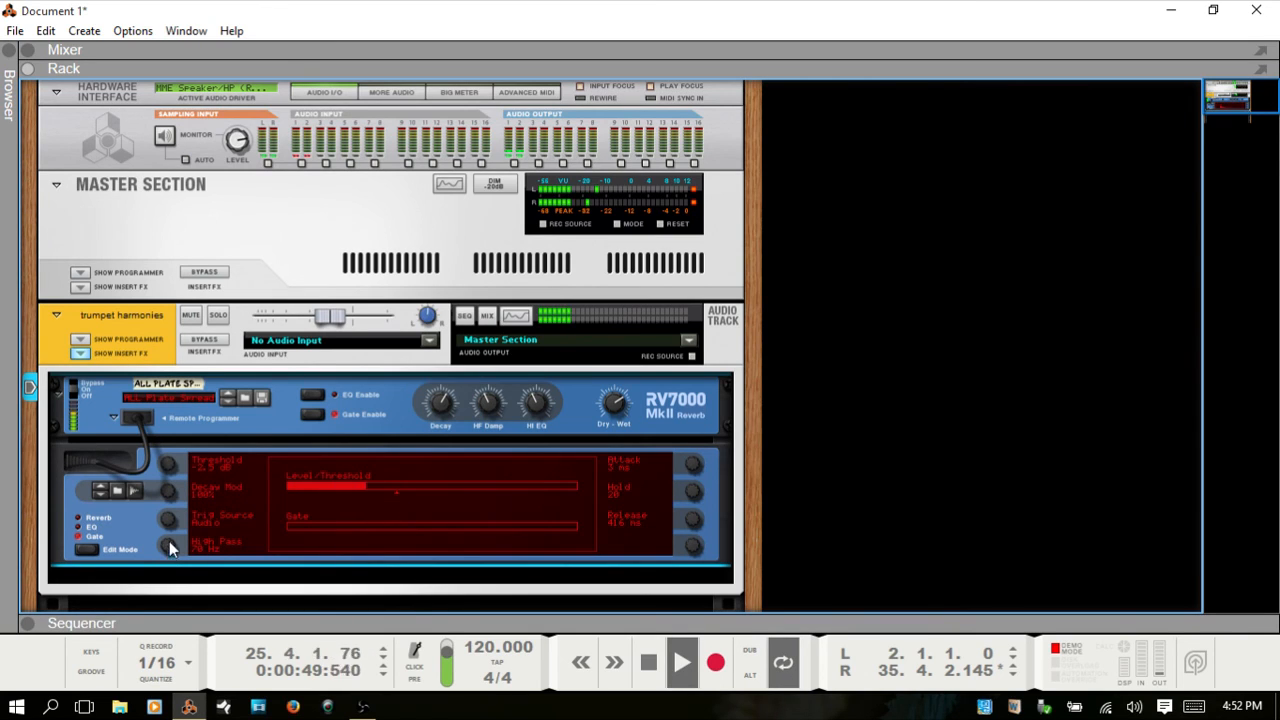
{"action": "left_click_drag", "start_coordinate": [167, 462], "coordinate": [165, 468]}
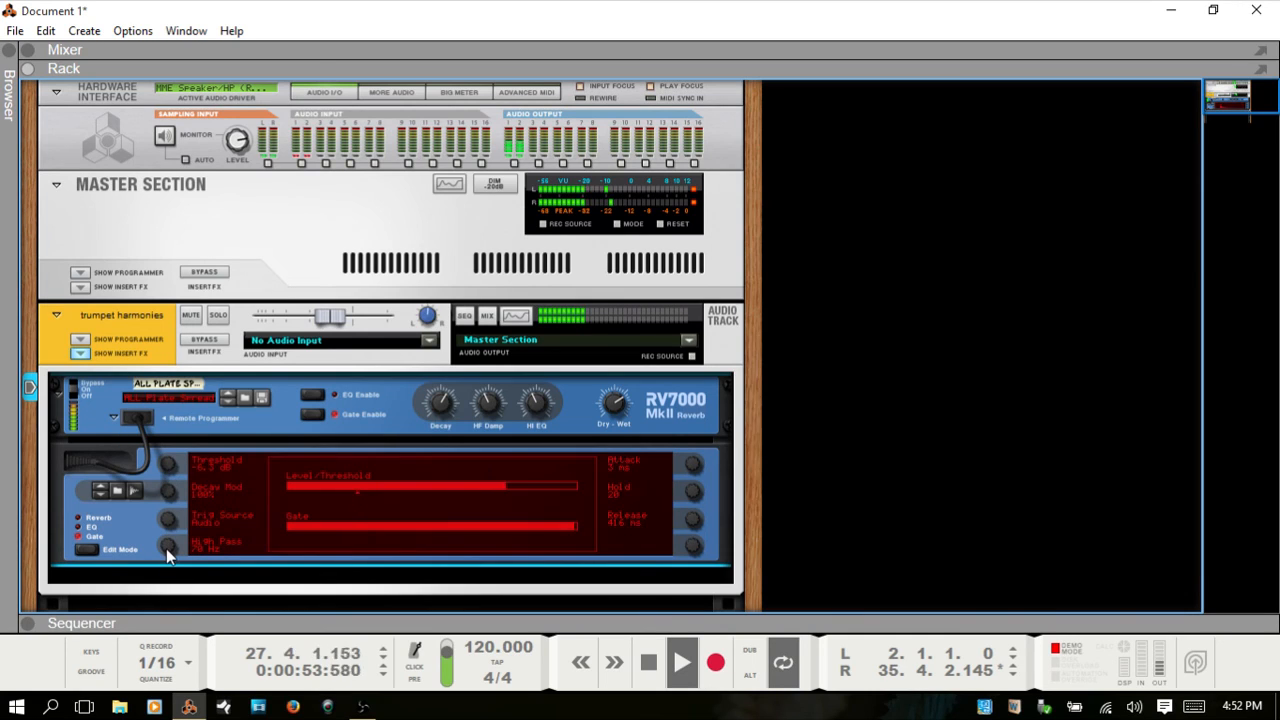
{"action": "left_click_drag", "start_coordinate": [168, 551], "coordinate": [165, 505]}
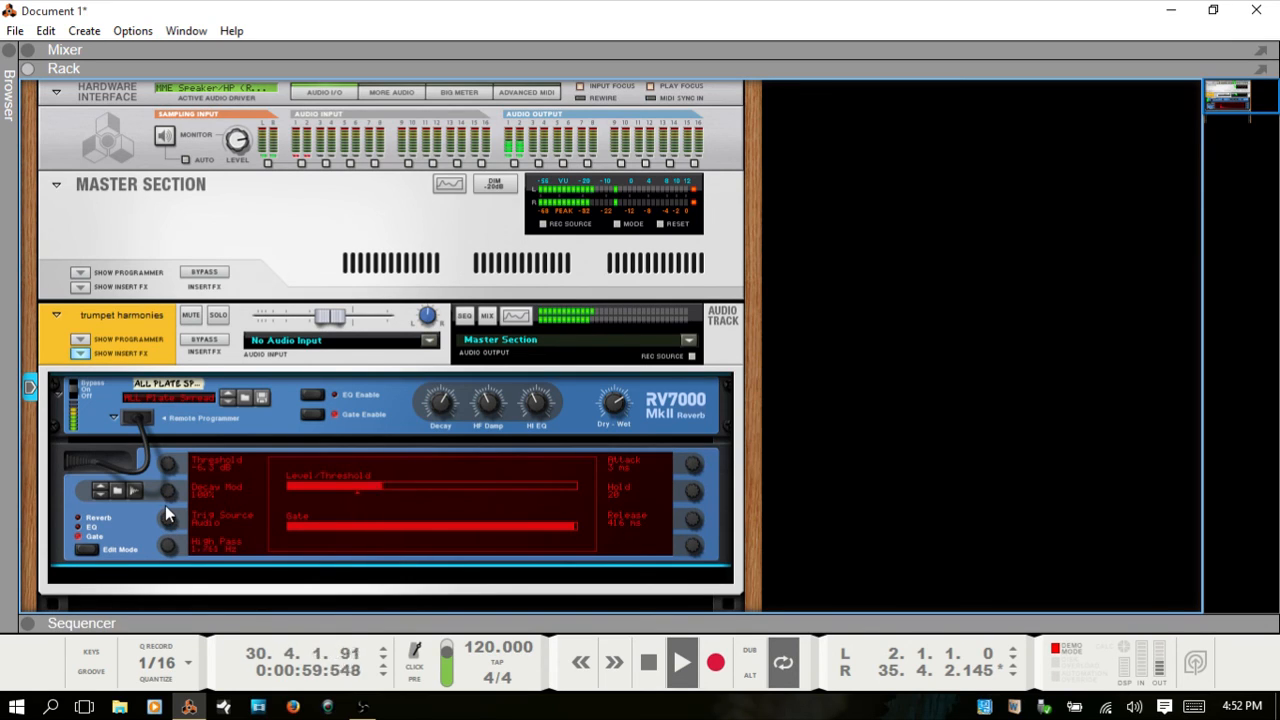
{"action": "left_click_drag", "start_coordinate": [164, 551], "coordinate": [170, 497]}
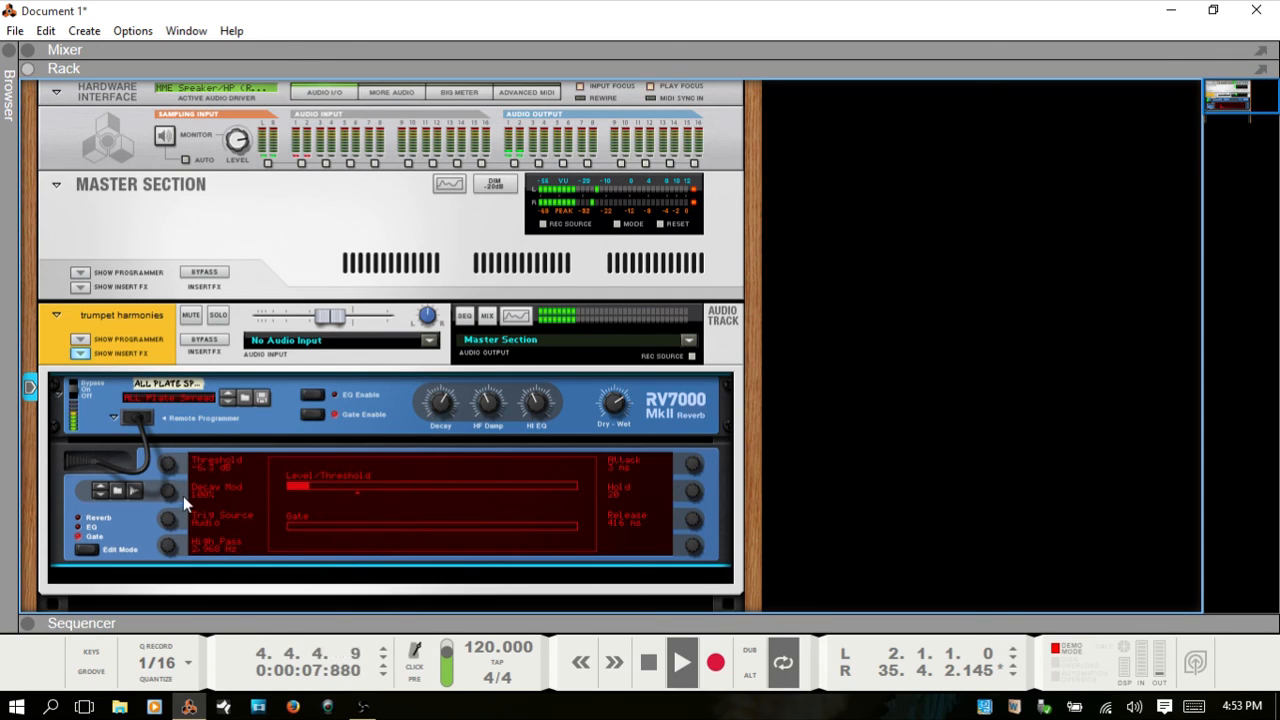
- Lower the gate's High Pass to 250 Hz during playback, raise it to about 2.96 kHz, and settle it at 303 Hz
{"action": "mouse_move", "coordinate": [180, 543]}
{"action": "left_mouse_down"}
{"action": "mouse_move", "coordinate": [163, 545]}
{"action": "mouse_move", "coordinate": [163, 580]}
{"action": "mouse_move", "coordinate": [168, 548]}
{"action": "left_mouse_up"}
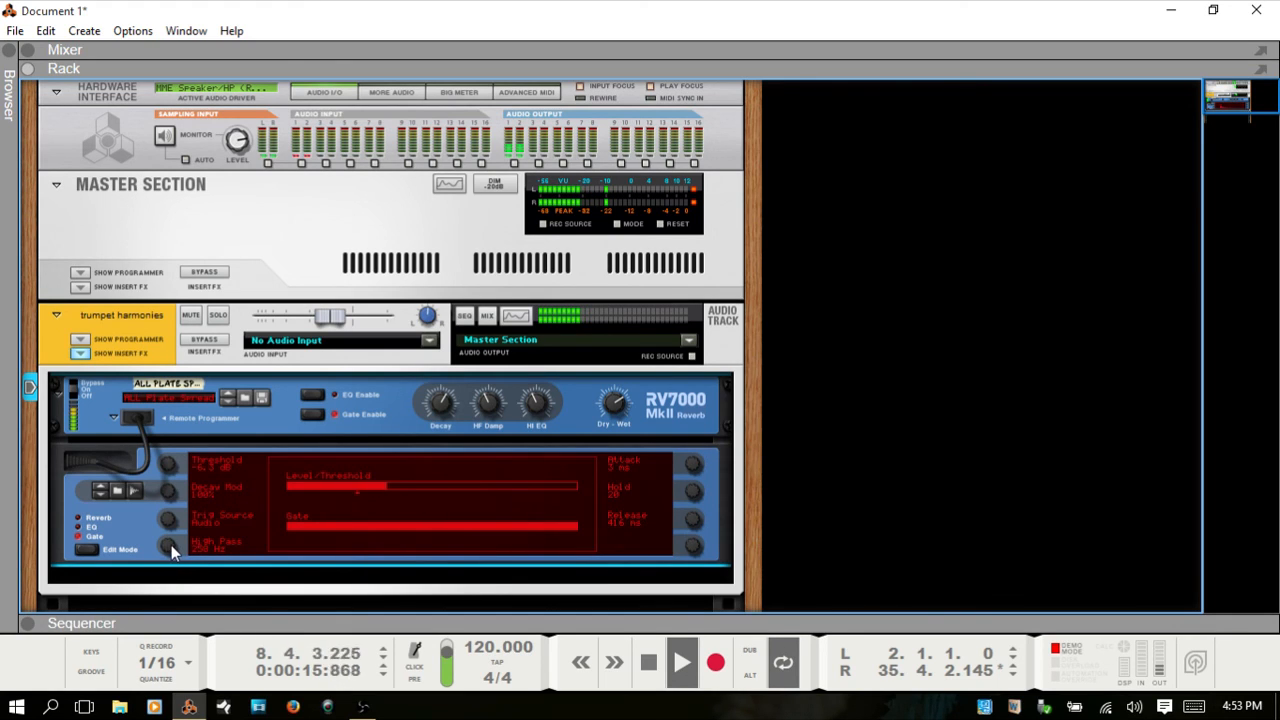
{"action": "left_click_drag", "start_coordinate": [171, 545], "coordinate": [174, 512]}
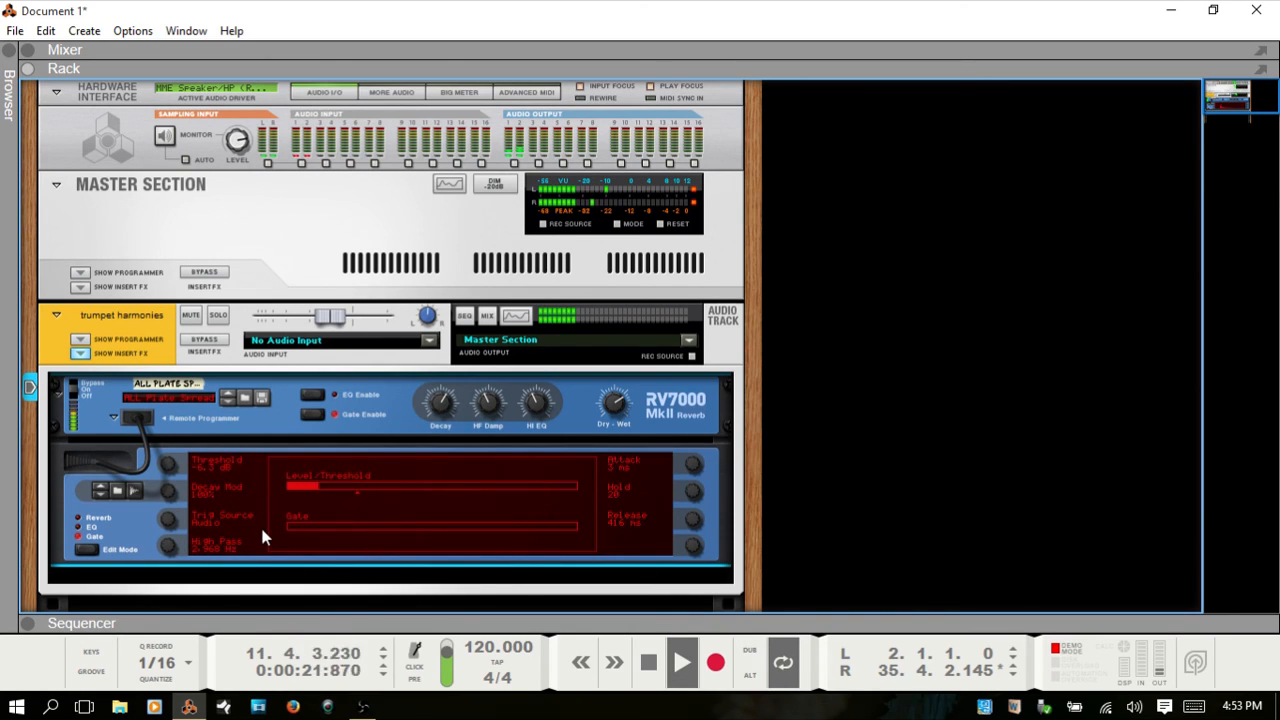
{"action": "left_click_drag", "start_coordinate": [170, 540], "coordinate": [166, 577]}
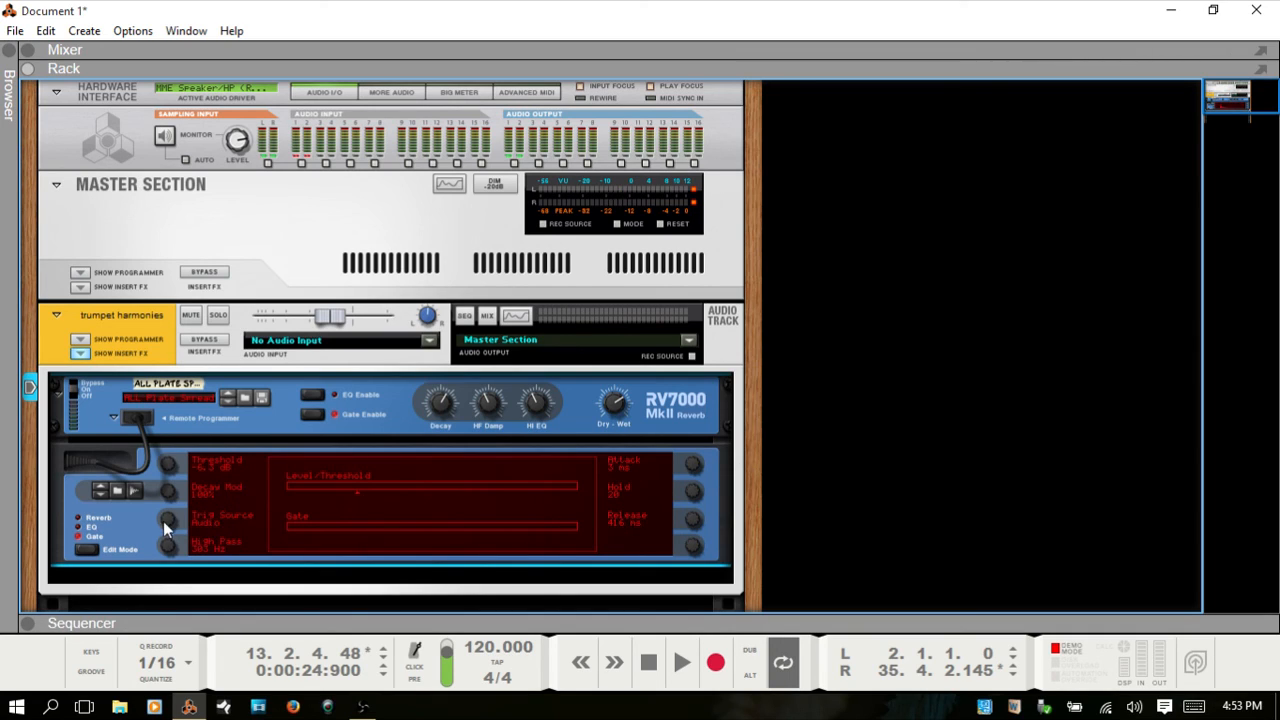
- Switch the gate's Trig Source to MIDI/CV and show the on-screen piano keys, placed clear of the reverb device
{"action": "left_click_drag", "start_coordinate": [164, 530], "coordinate": [168, 522]}
{"action": "left_click_drag", "start_coordinate": [168, 527], "coordinate": [174, 518]}
{"action": "key", "text": "F4"}
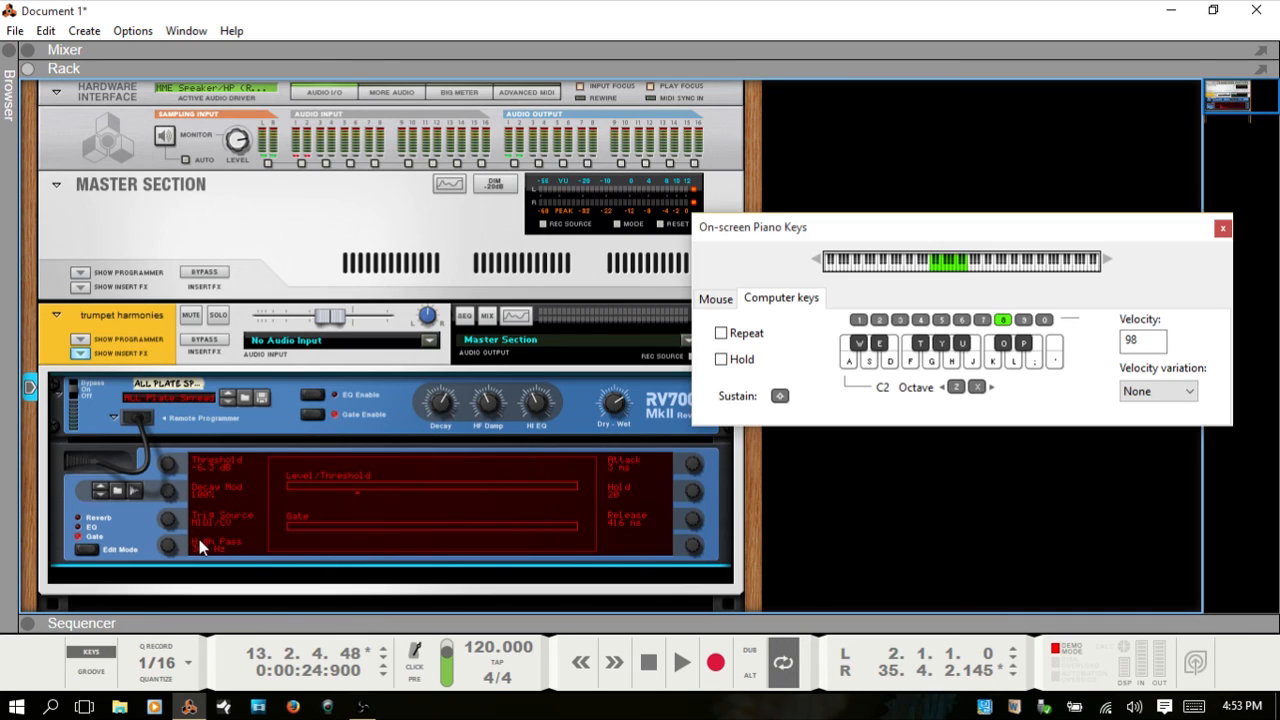
{"action": "left_click_drag", "start_coordinate": [900, 231], "coordinate": [919, 159]}
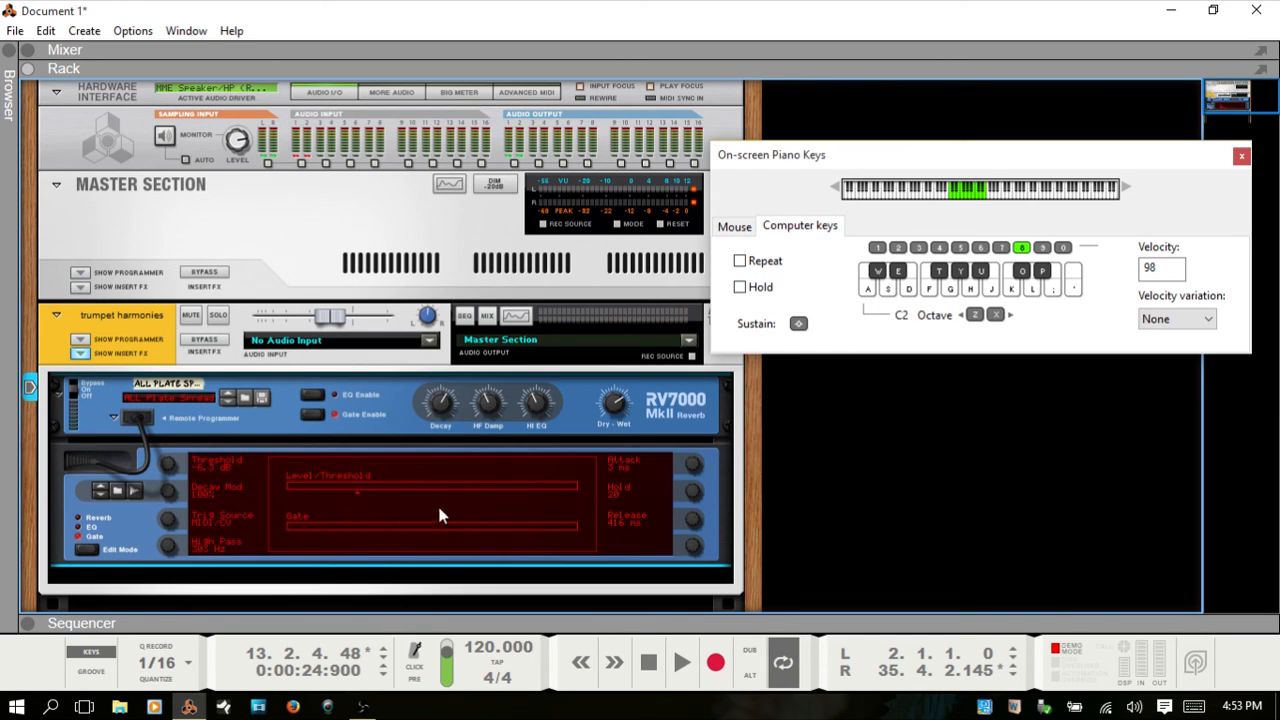
- Play and stop the track to audition the MIDI/CV-triggered gate, and check the reverb's Gate Trig CV input on the rack's rear
{"action": "key", "text": "space"}
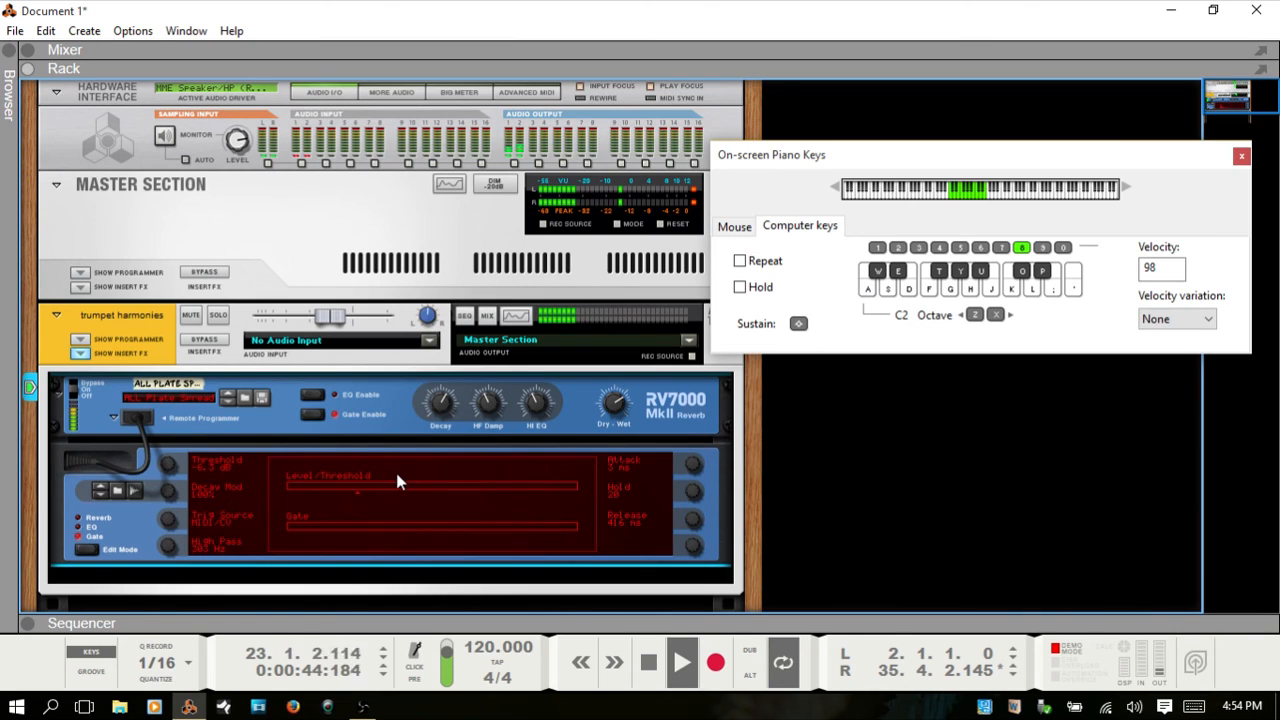
{"action": "key", "text": "space"}
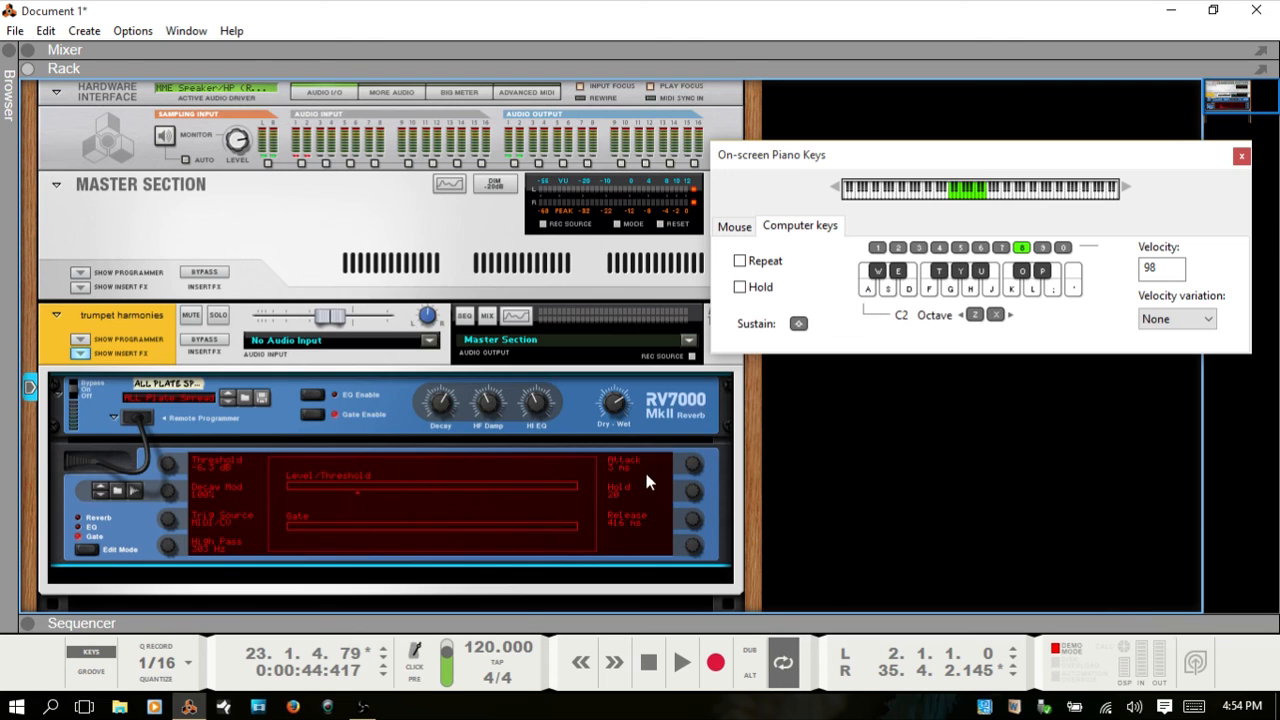
{"action": "key", "text": "Tab"}
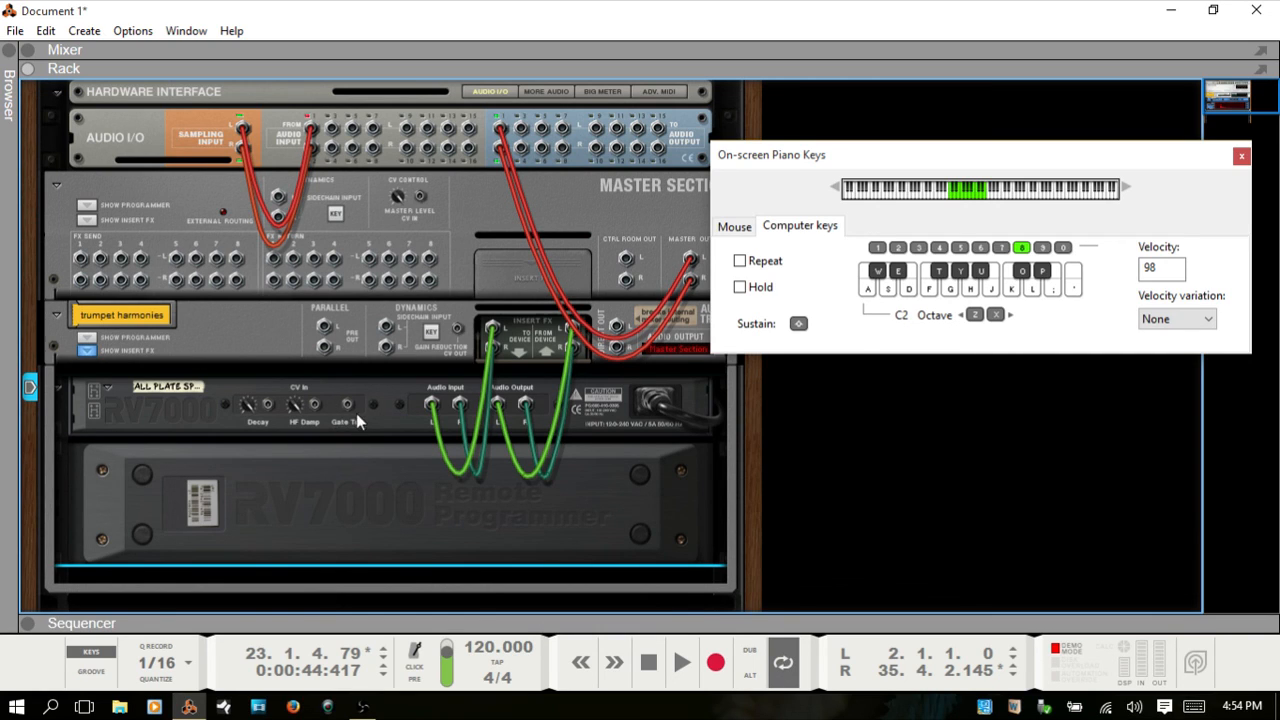
{"action": "key", "text": "Tab"}
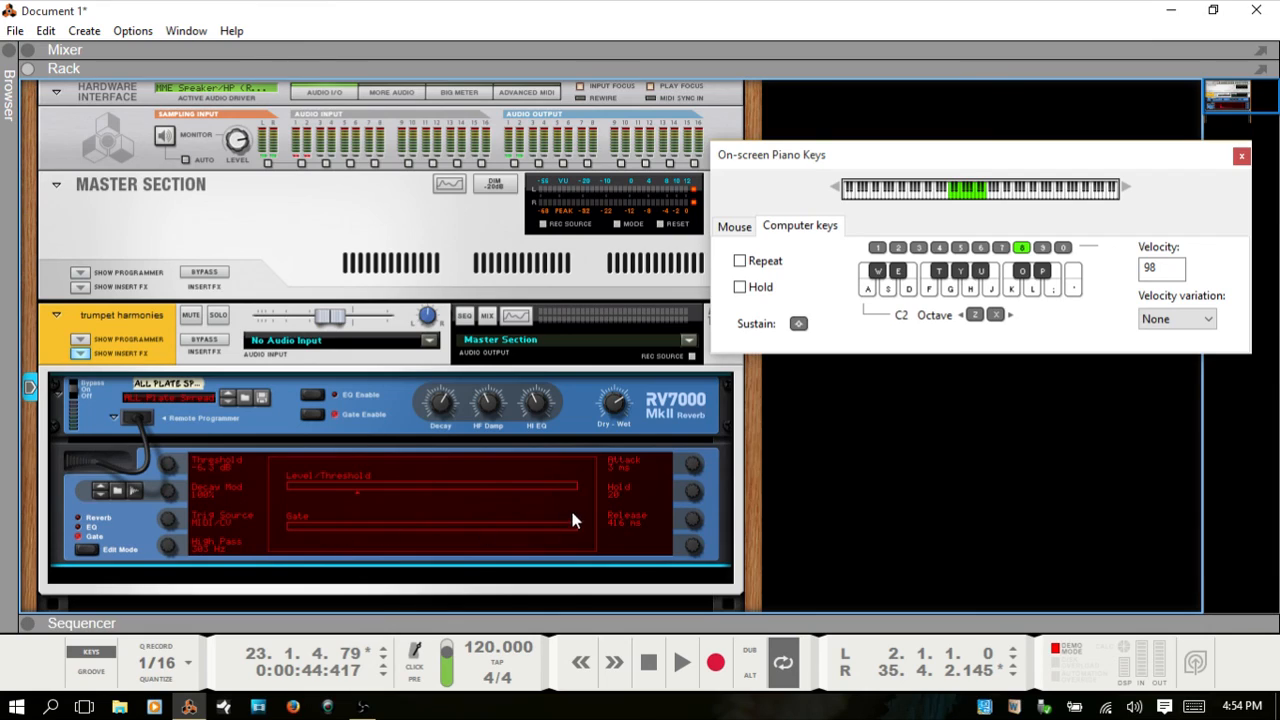